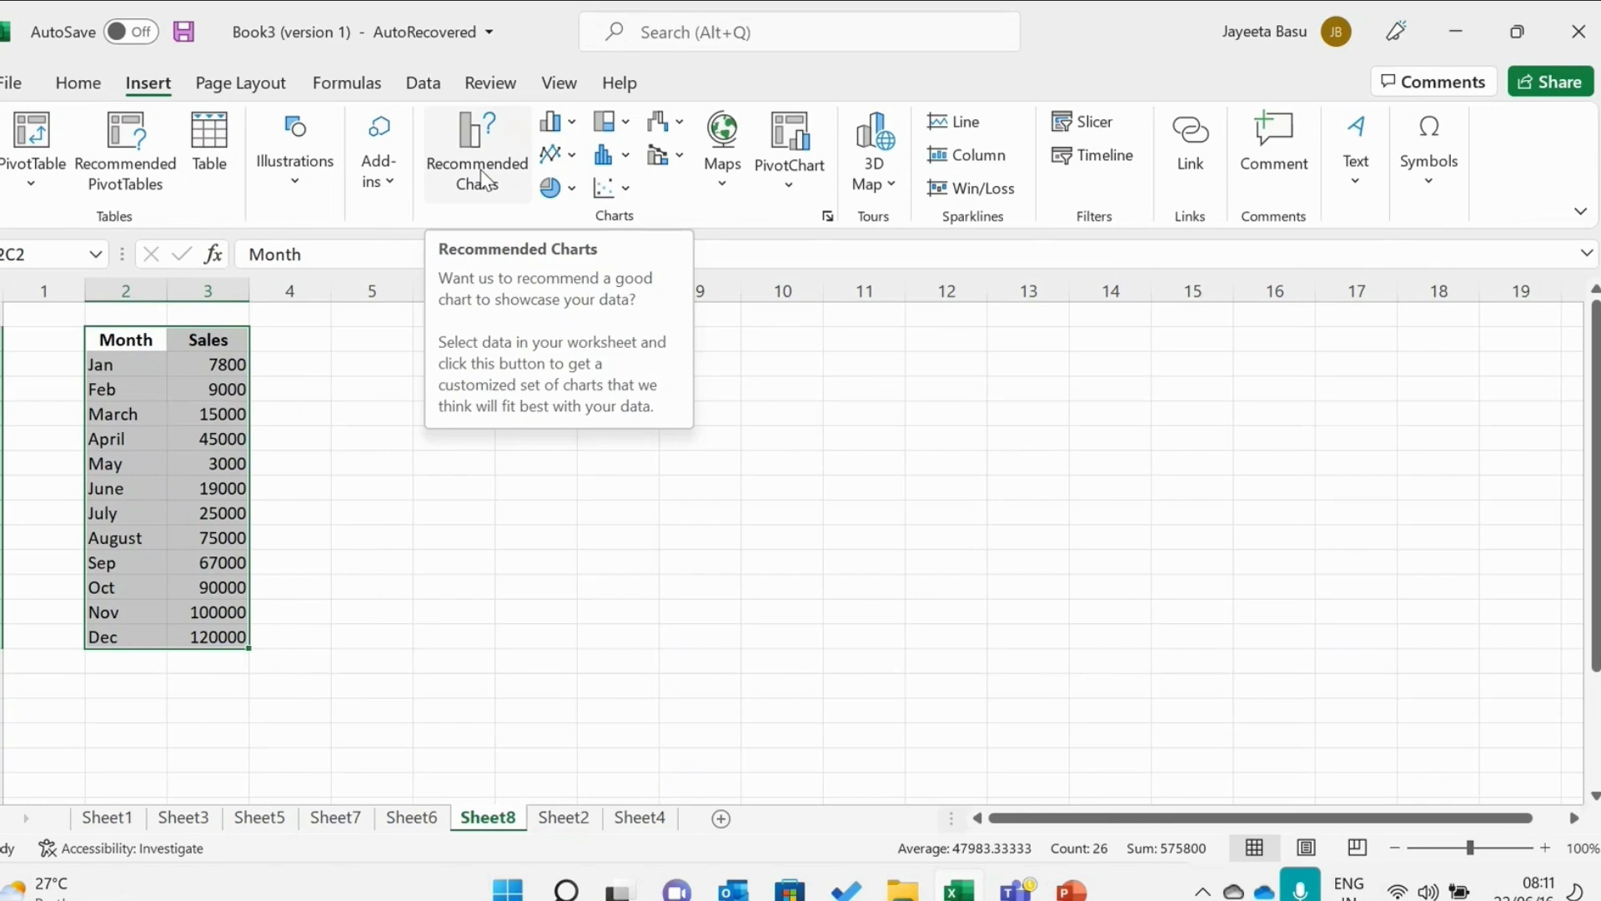
- Open the full chart gallery for the selected Month and Sales data and examine the template, column, line and pie options
left_click(480, 168)
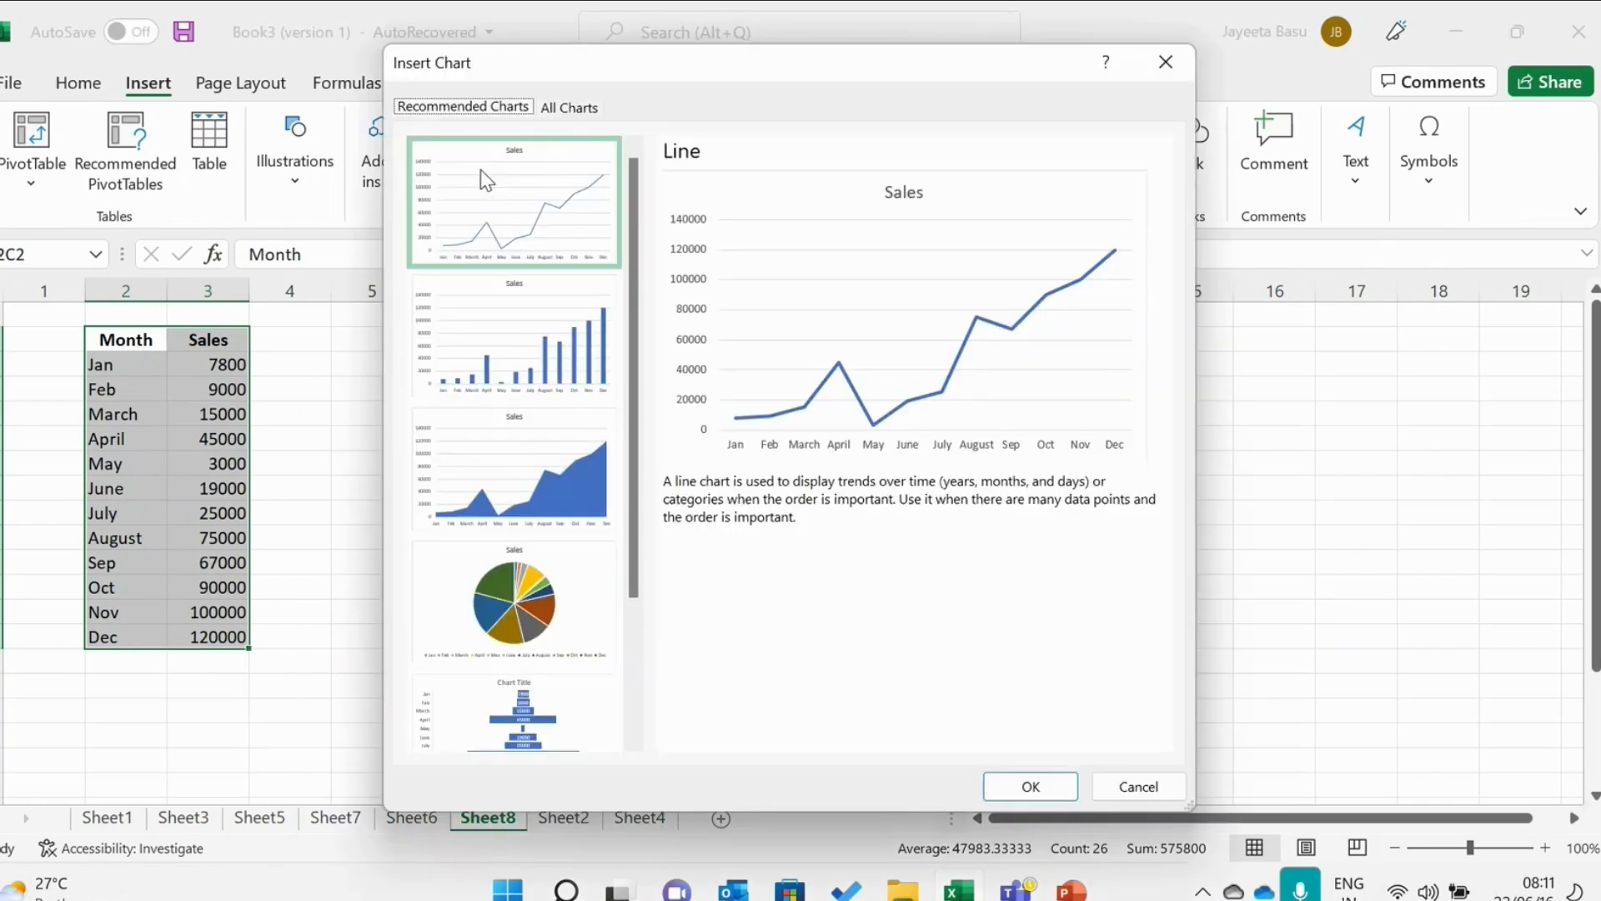
left_click(565, 109)
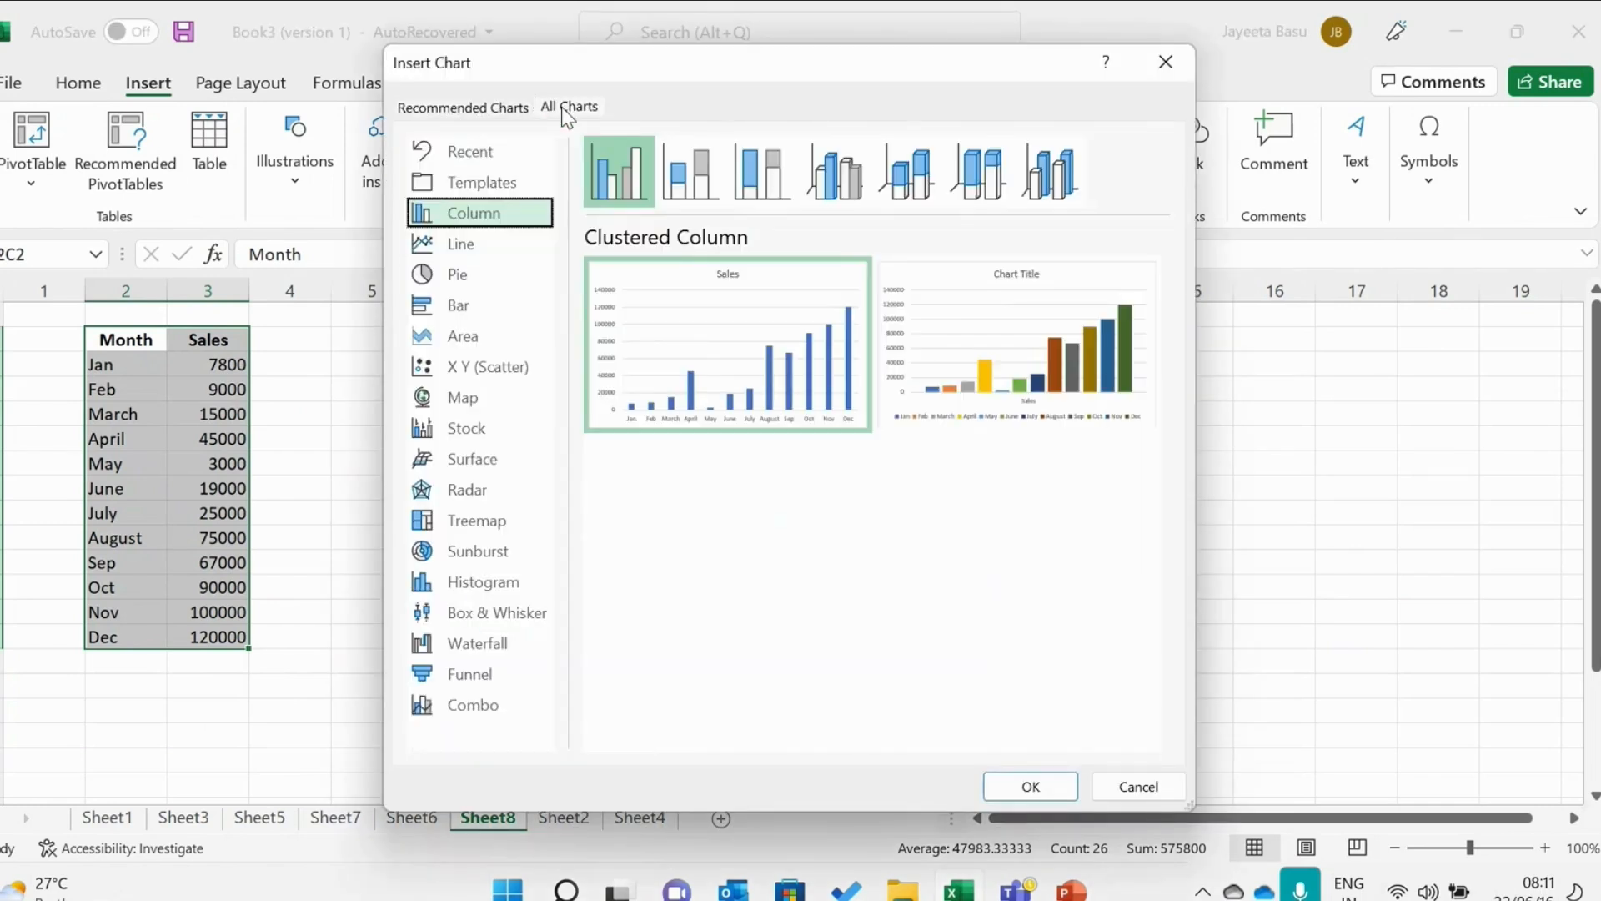
left_click(491, 182)
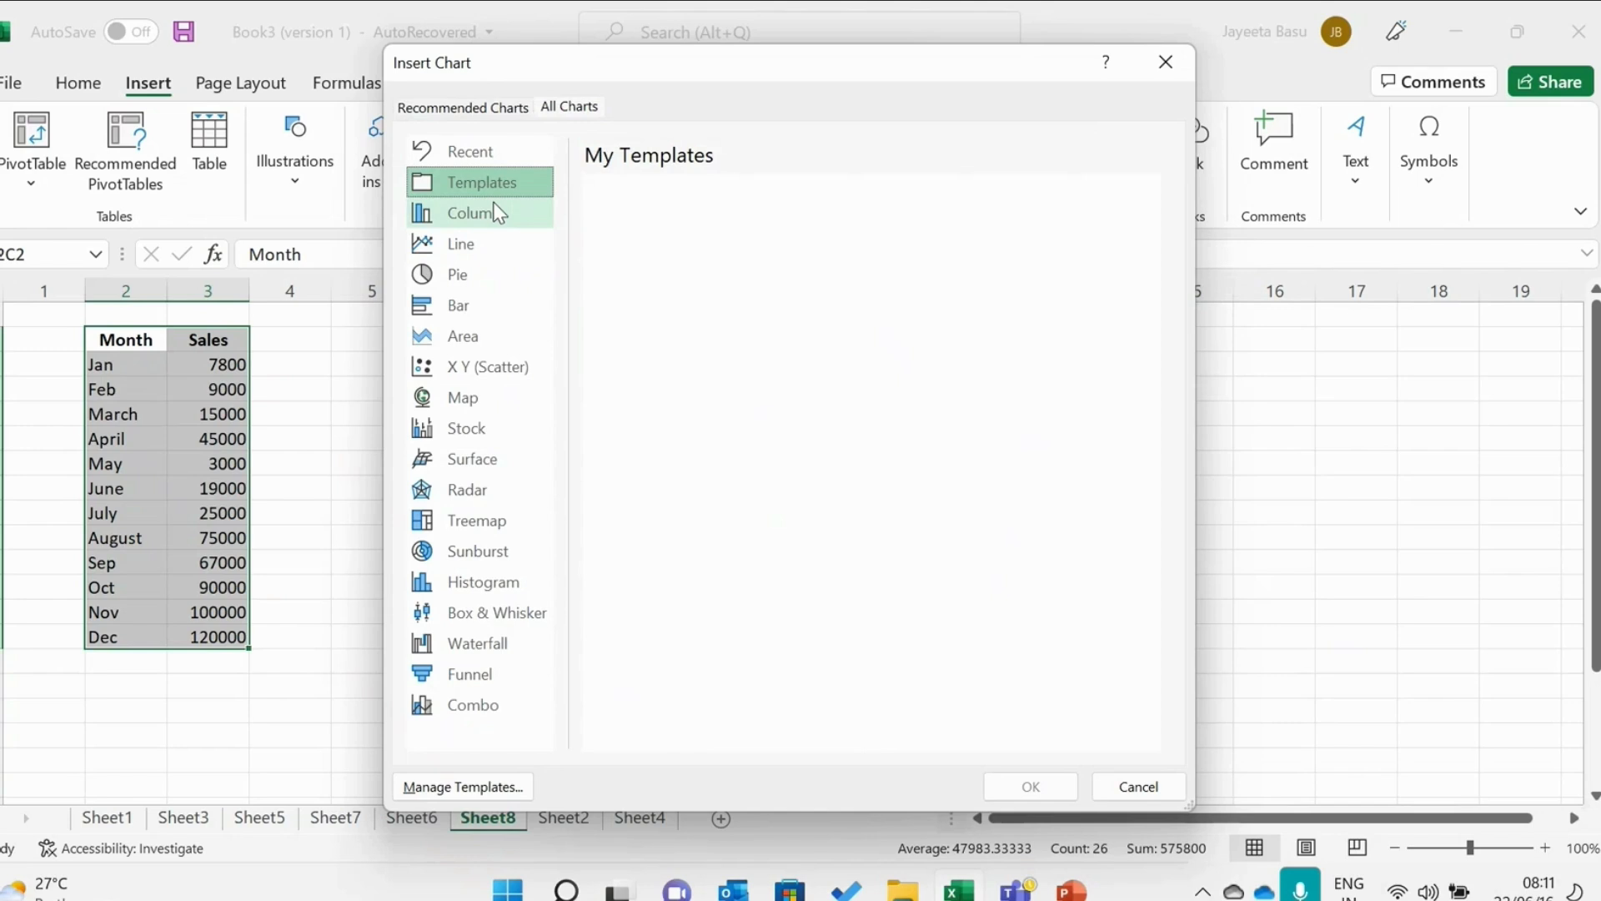
left_click(496, 213)
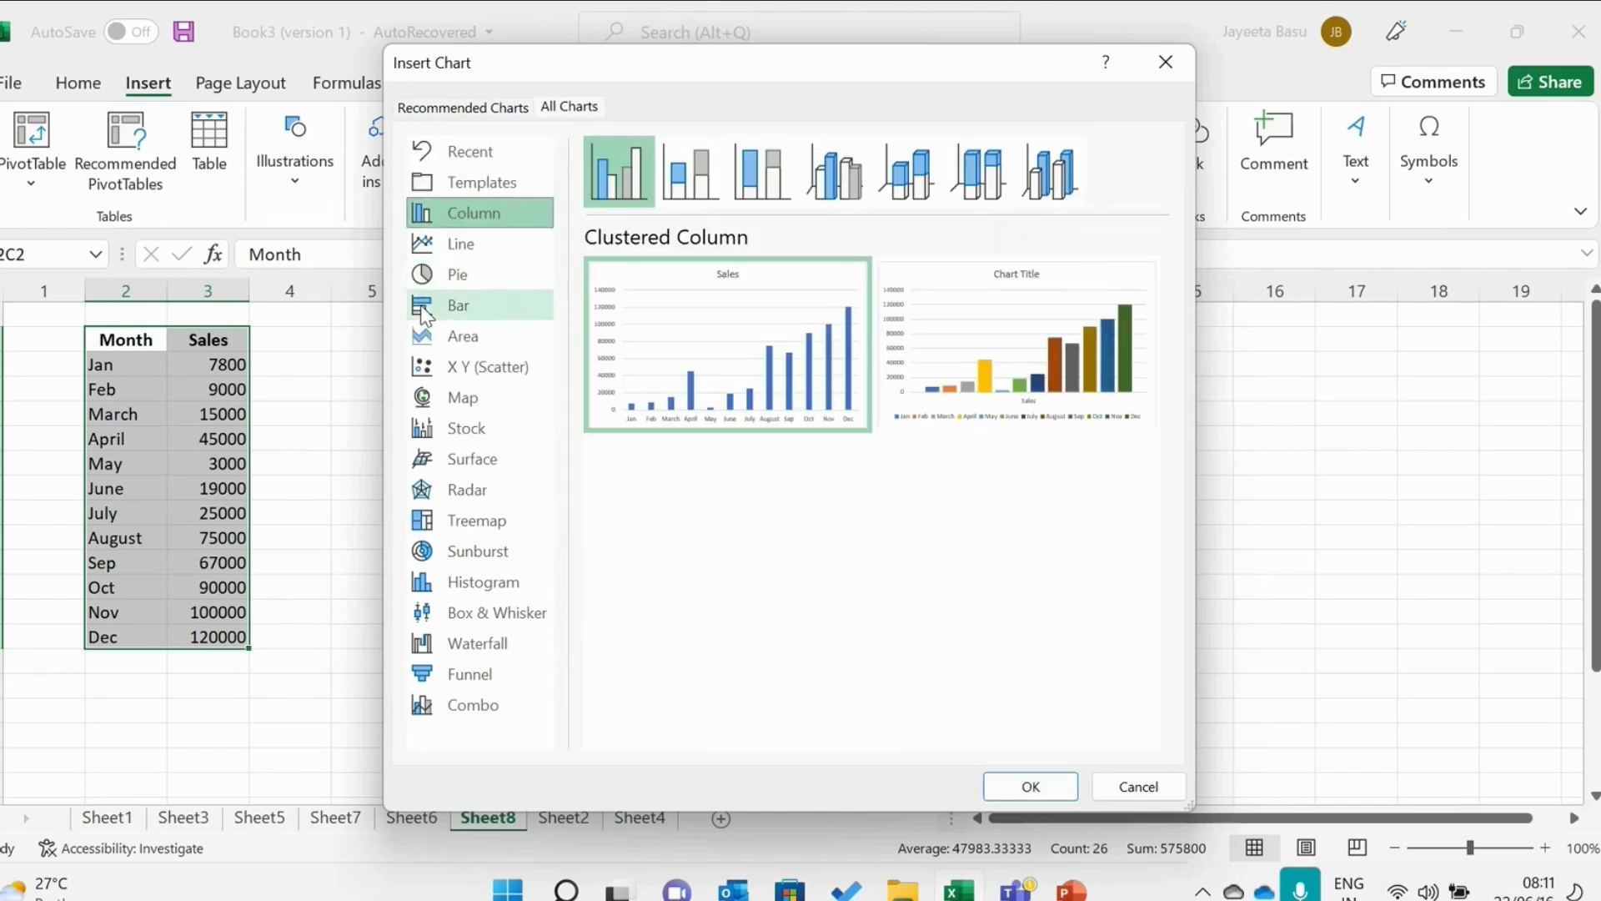
left_click(482, 248)
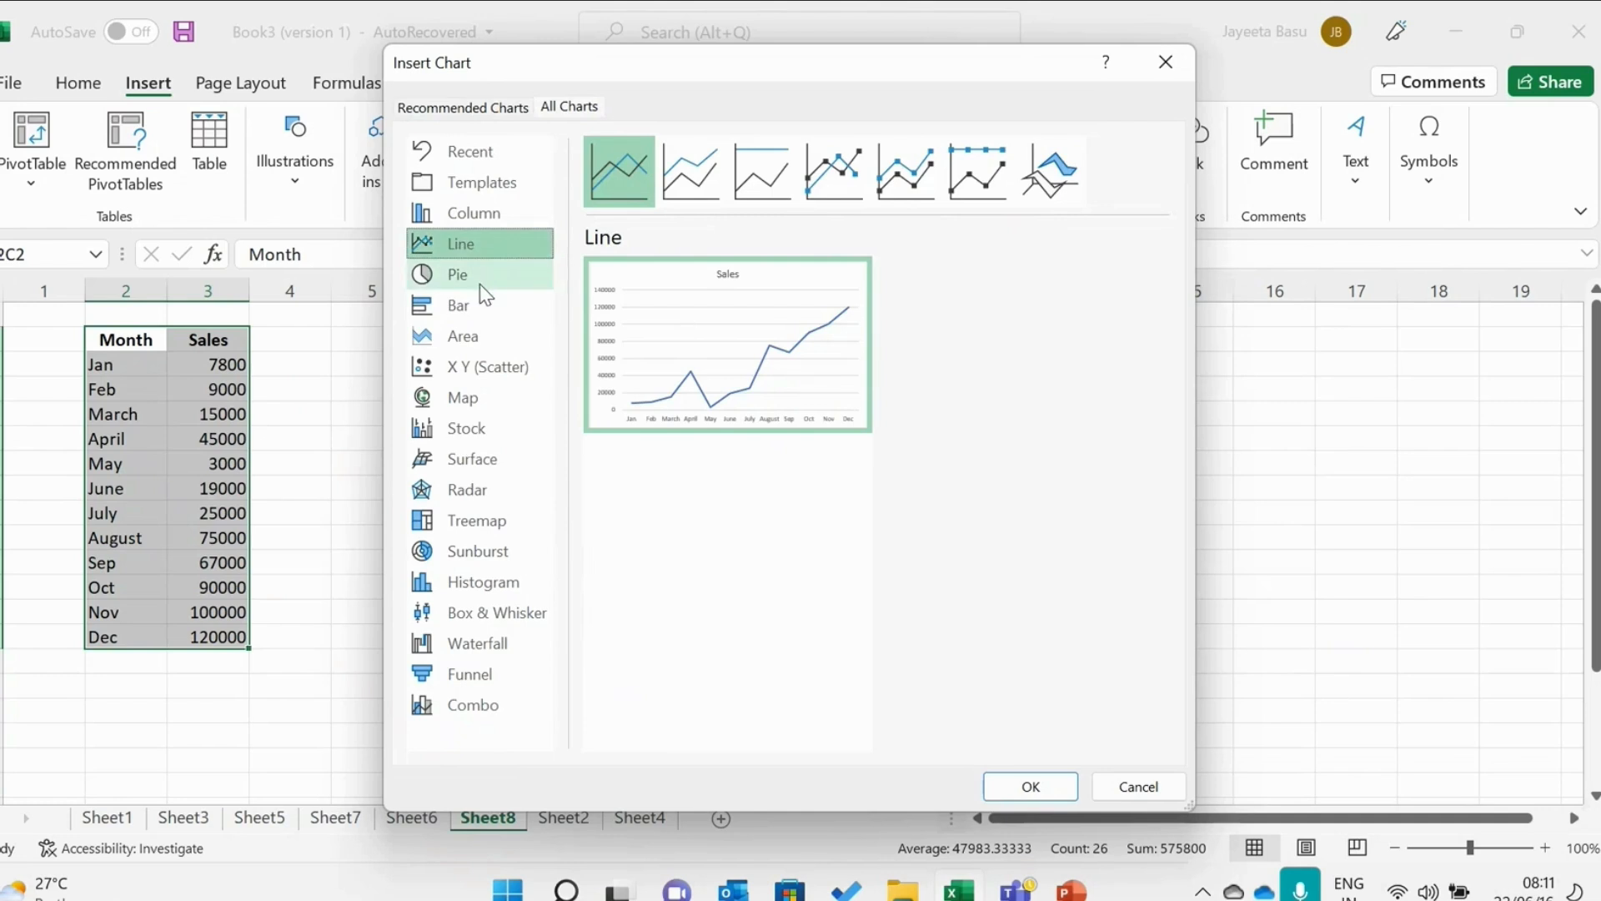
left_click(481, 283)
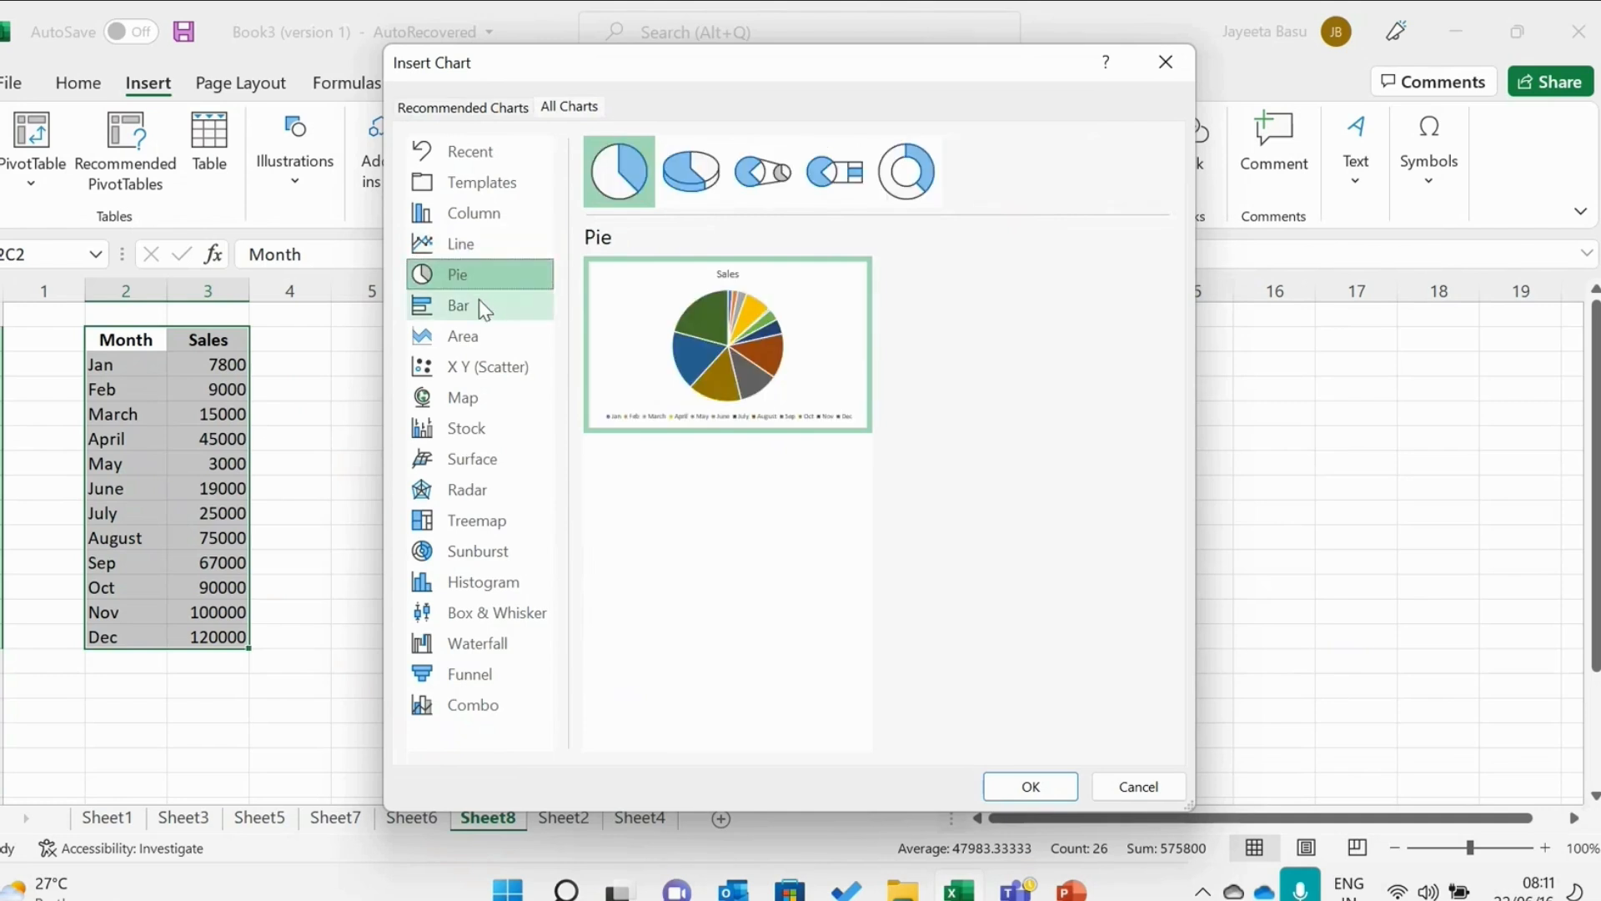
left_click(699, 202)
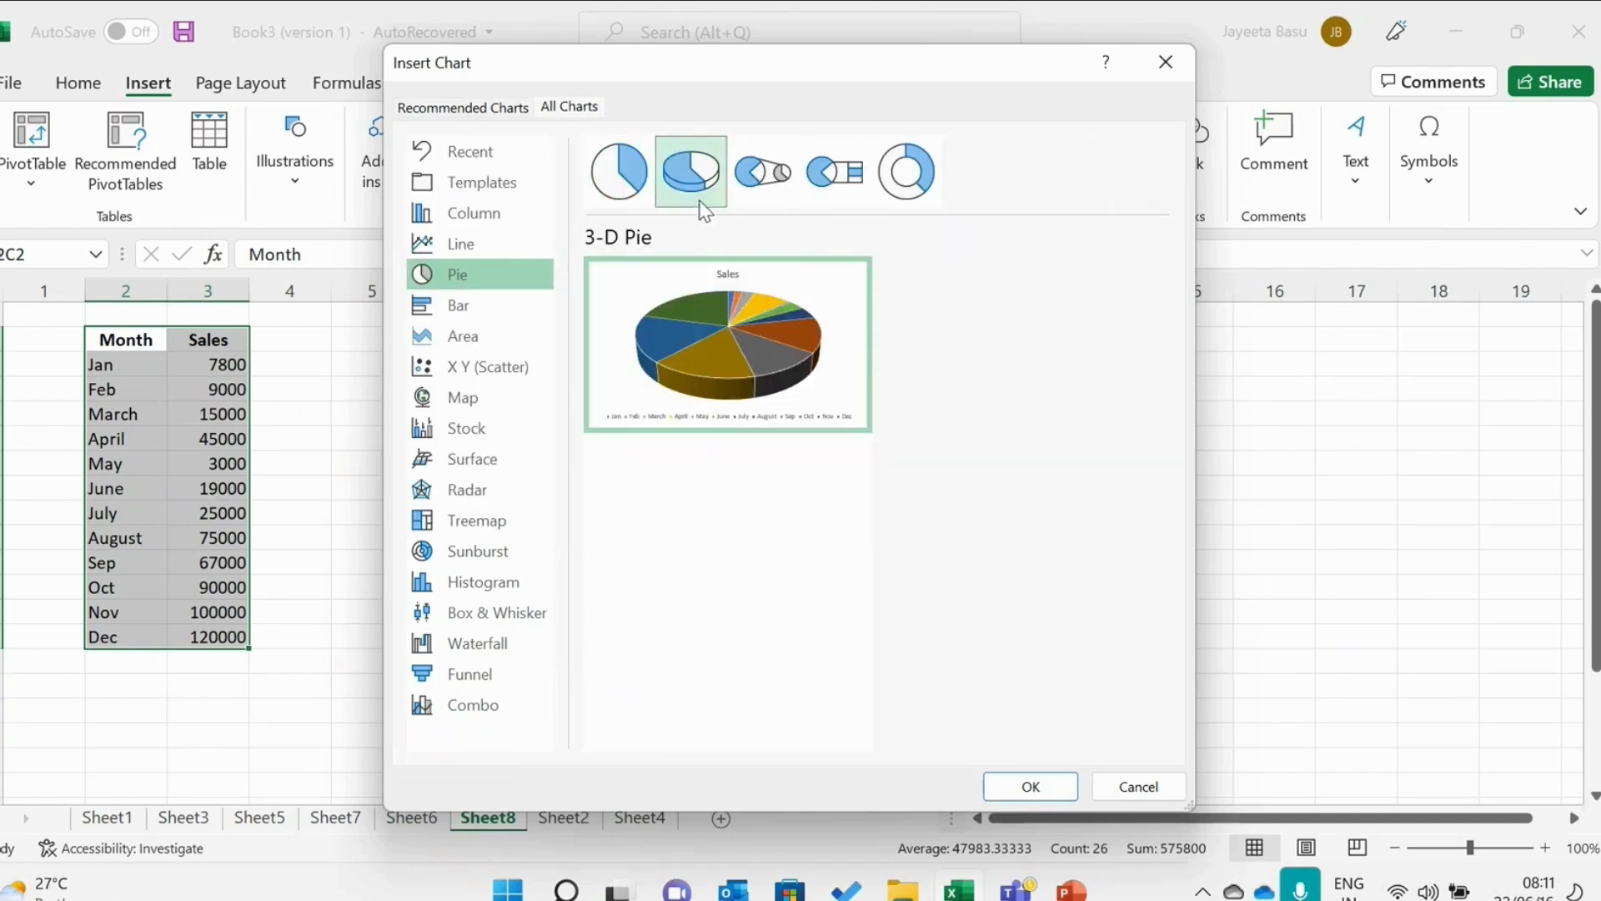
left_click(759, 193)
- Preview the remaining chart categories for the sales data, from bar, area and scatter through radar, sunburst and box and whisker
left_click(515, 306)
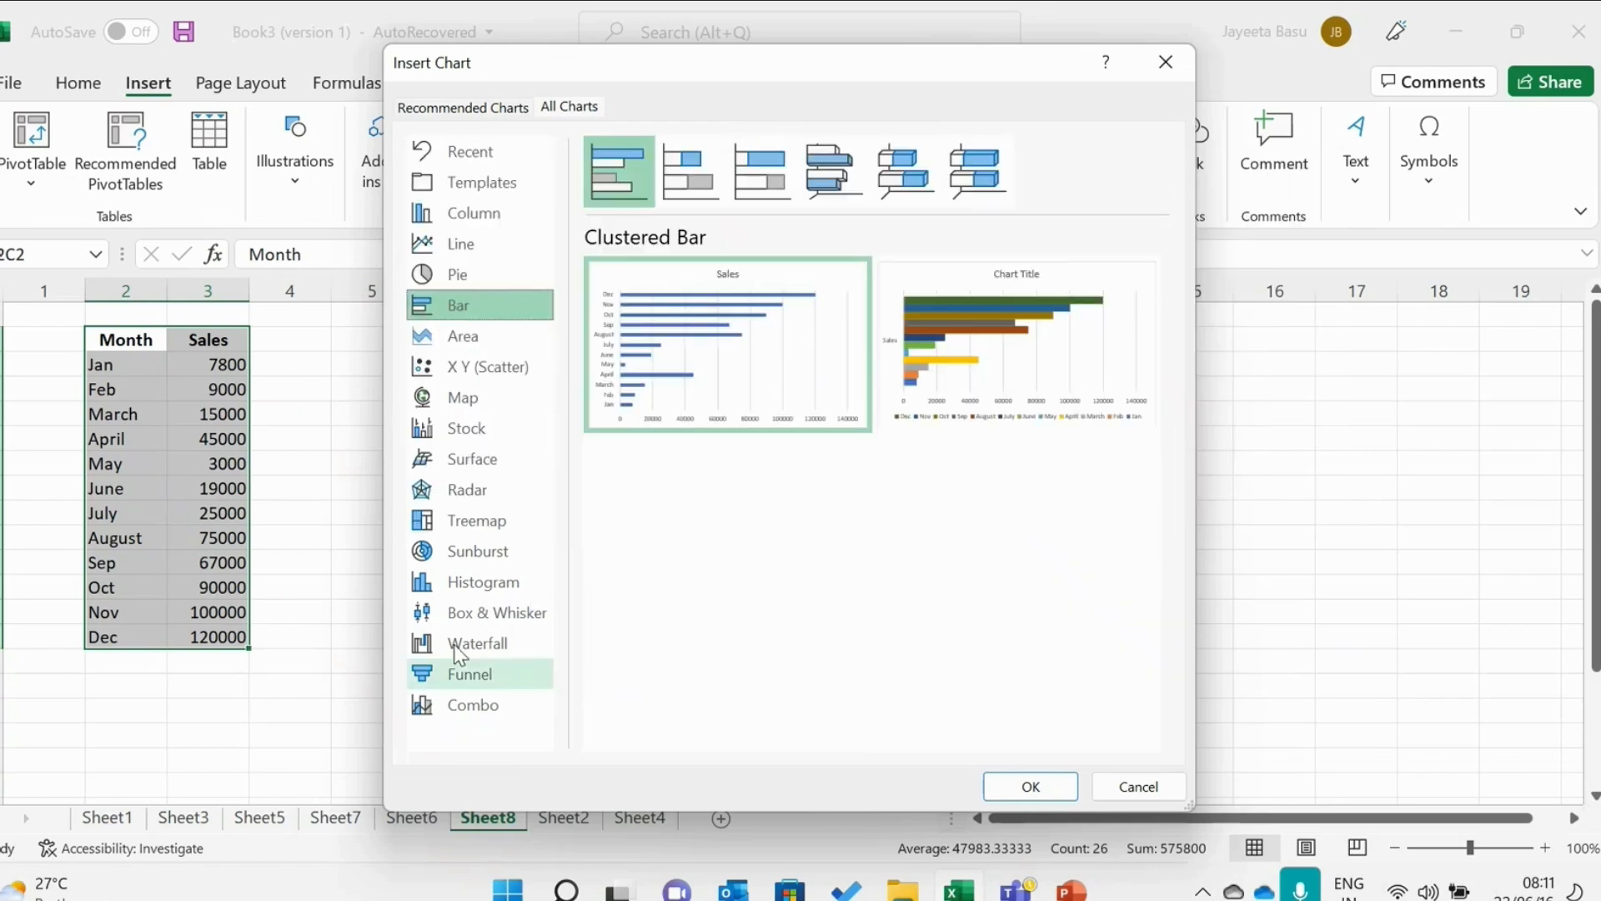
left_click(497, 345)
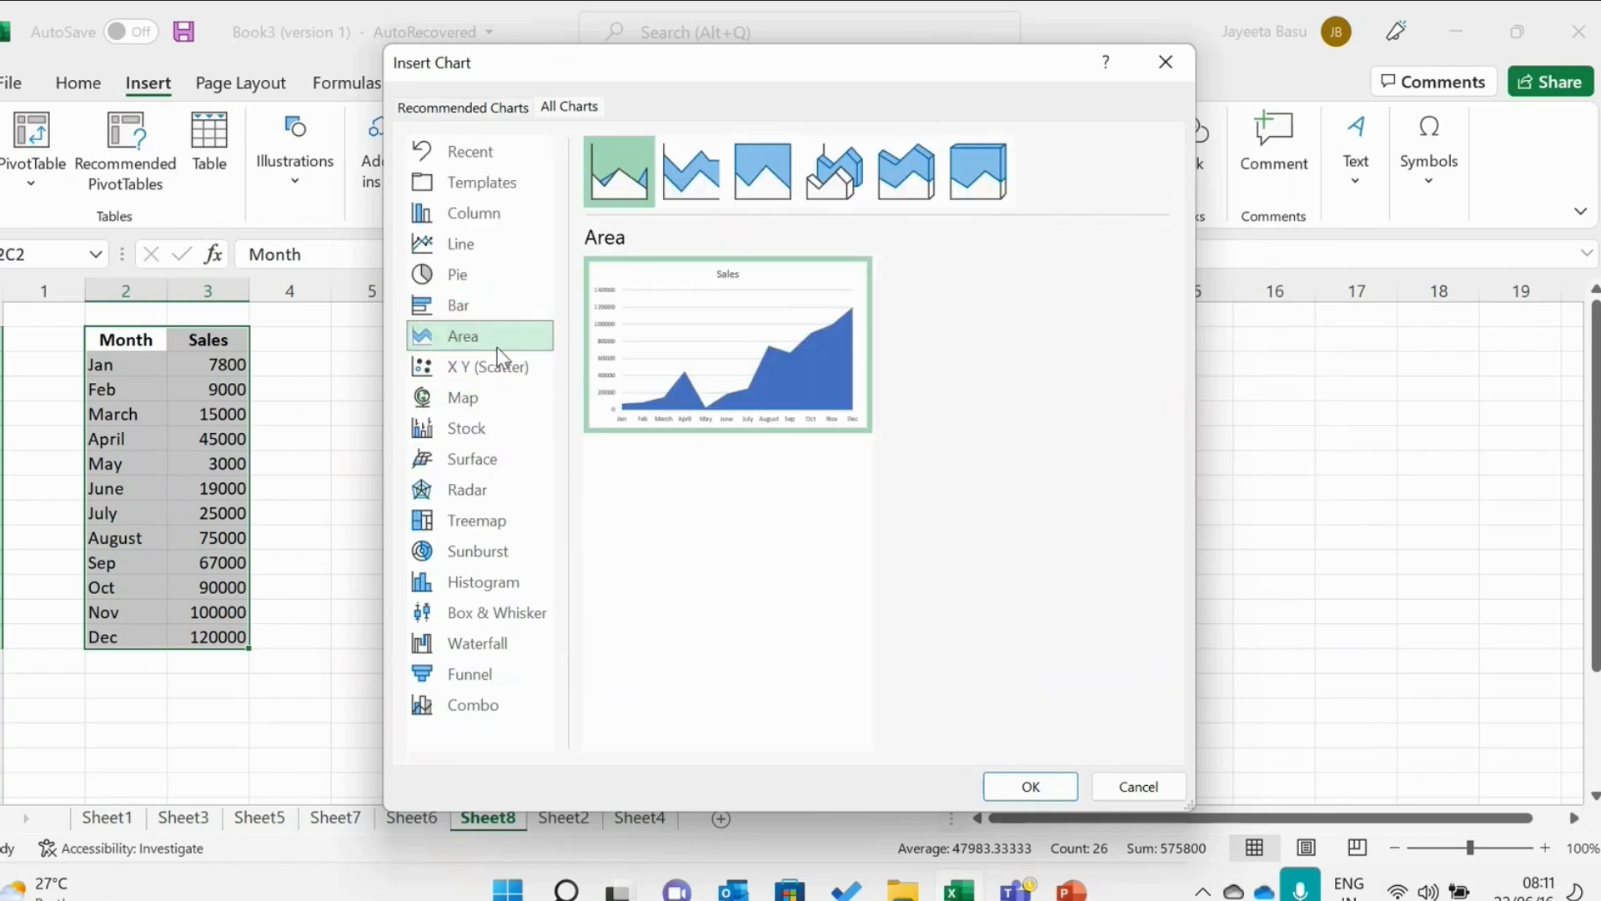
left_click(500, 369)
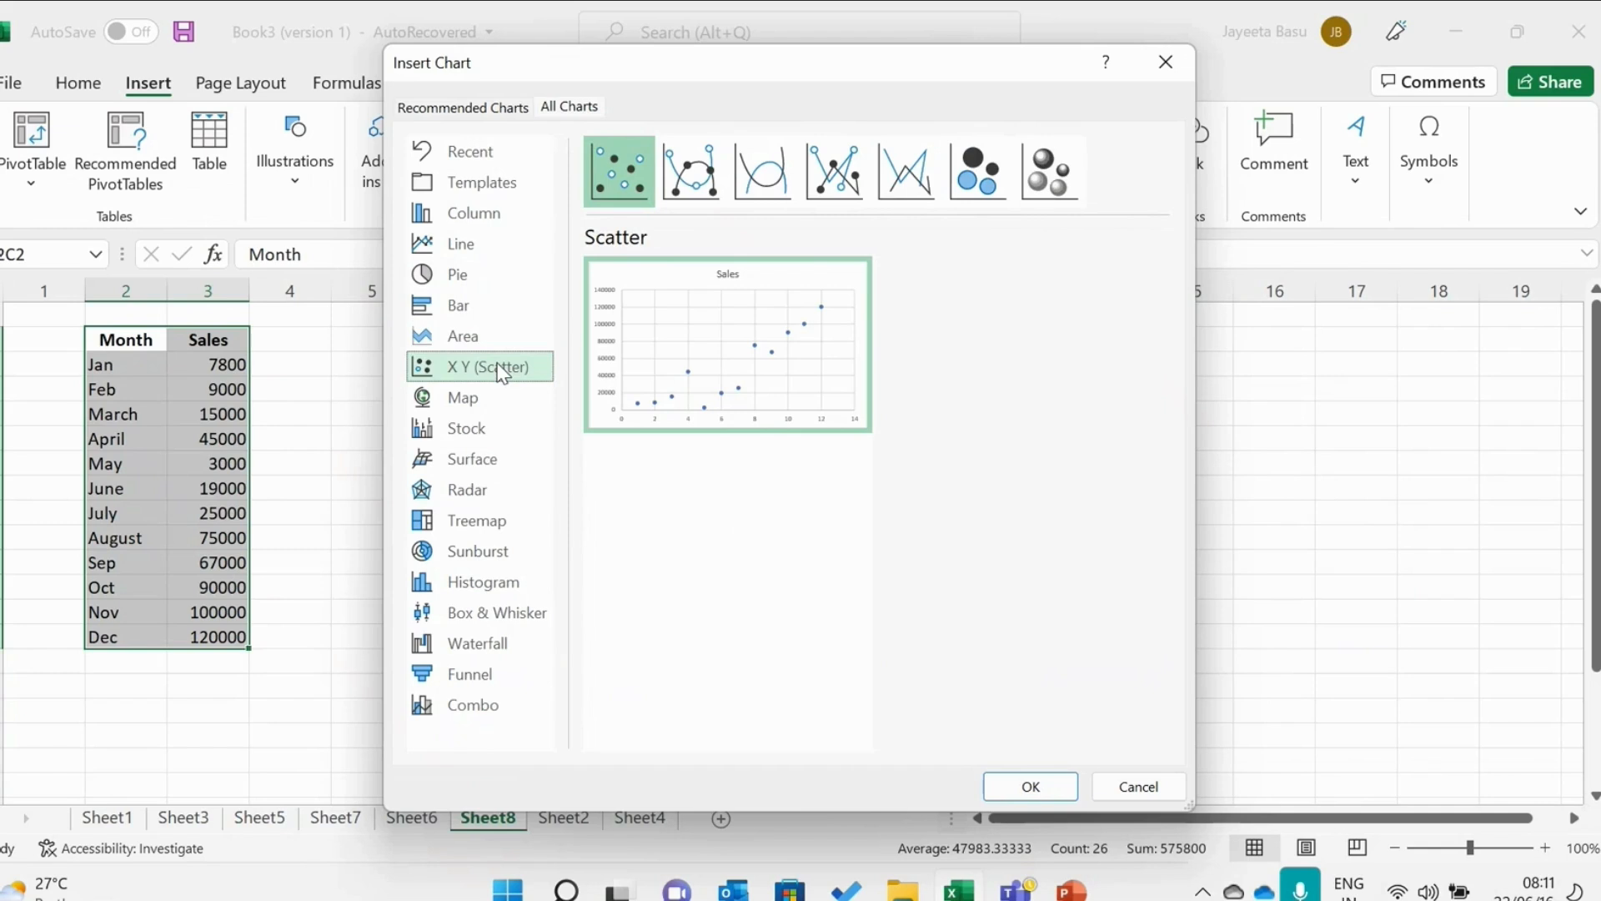
left_click(500, 400)
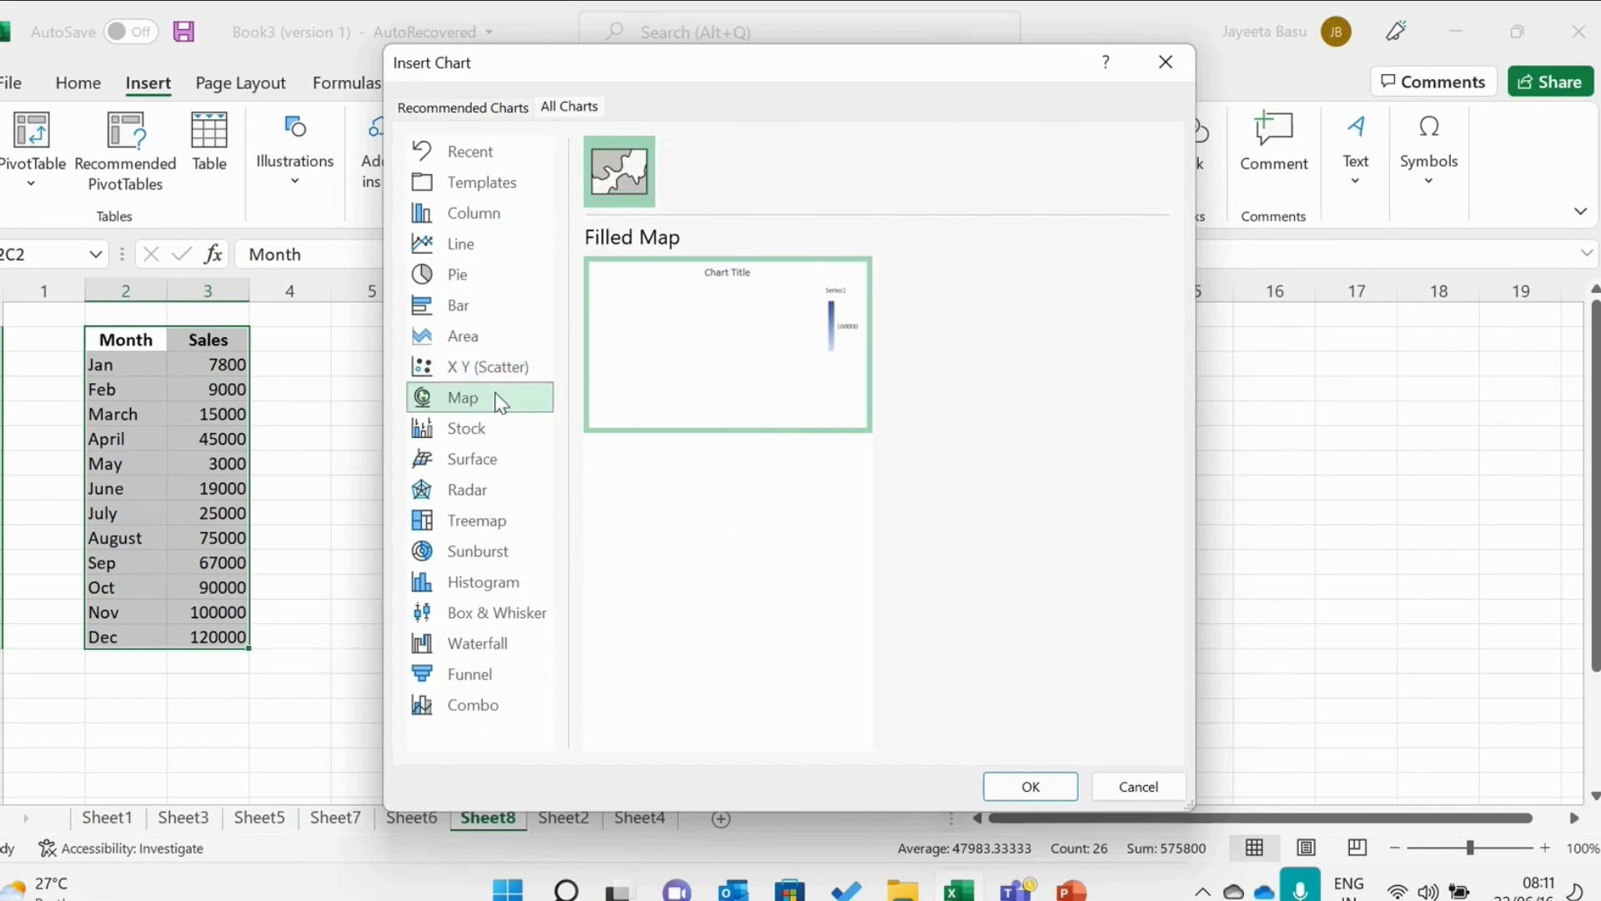
left_click(490, 437)
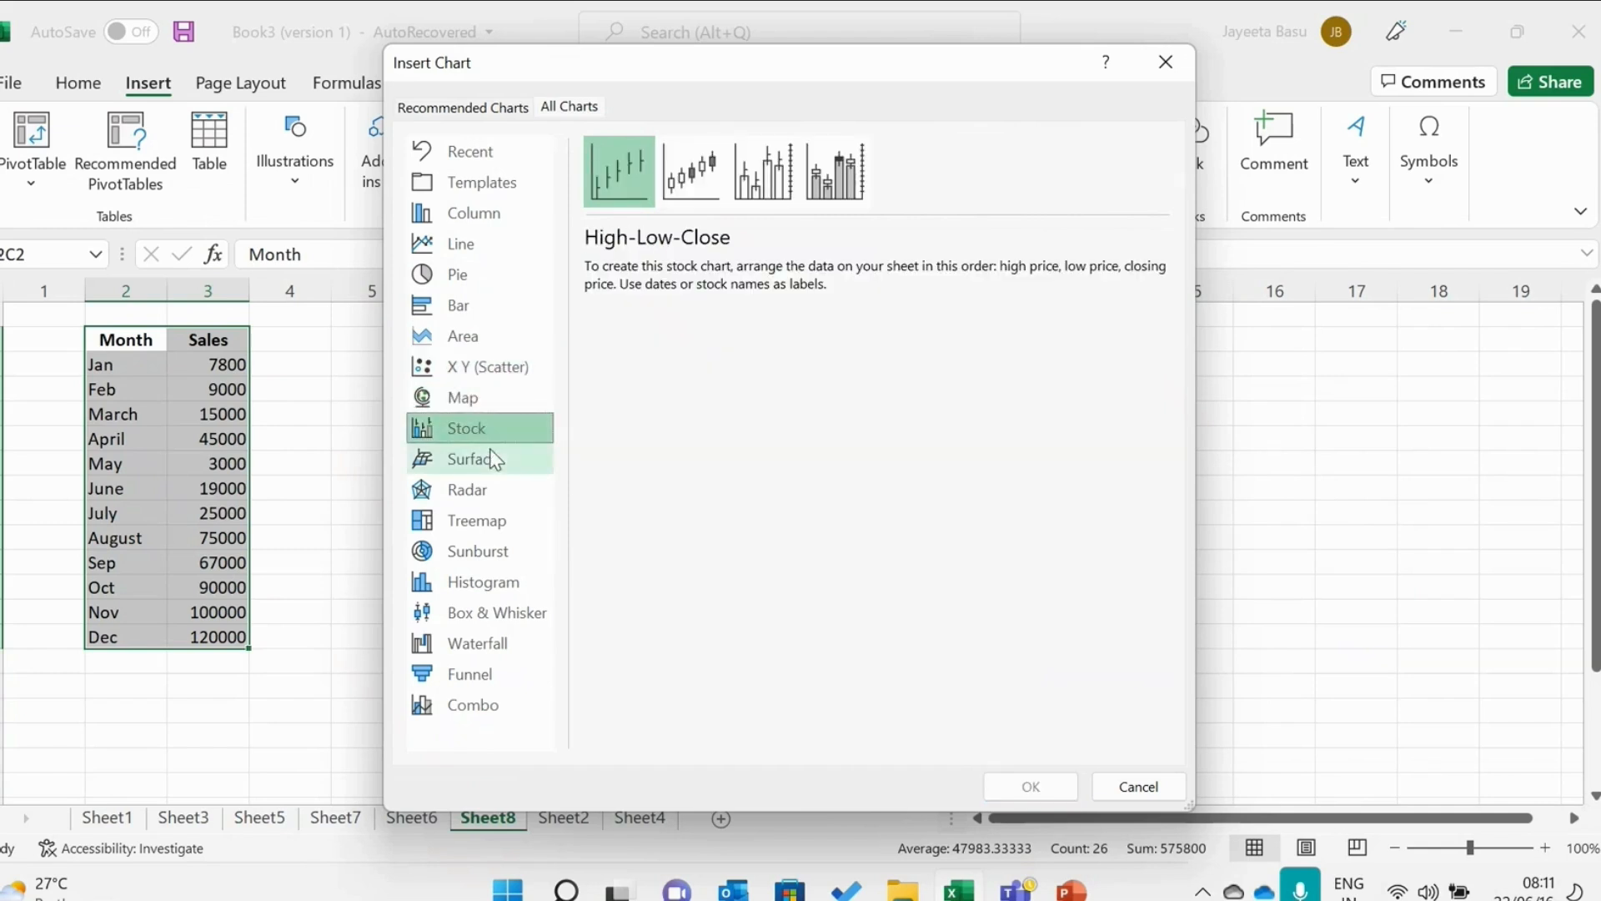
left_click(490, 457)
left_click(489, 497)
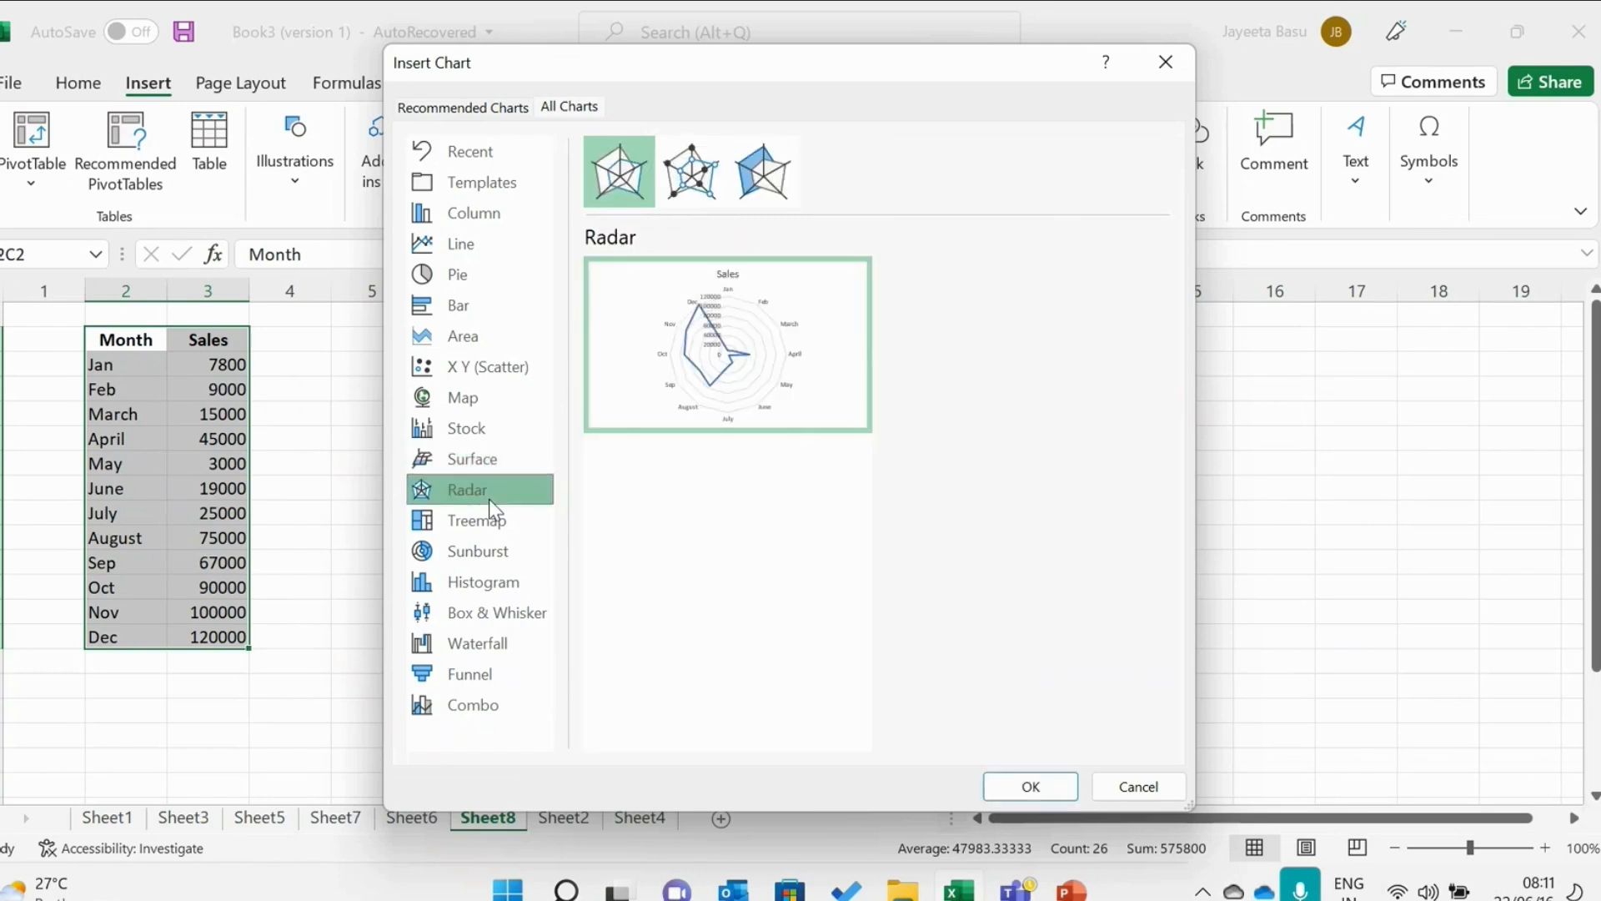
left_click(487, 552)
left_click(489, 611)
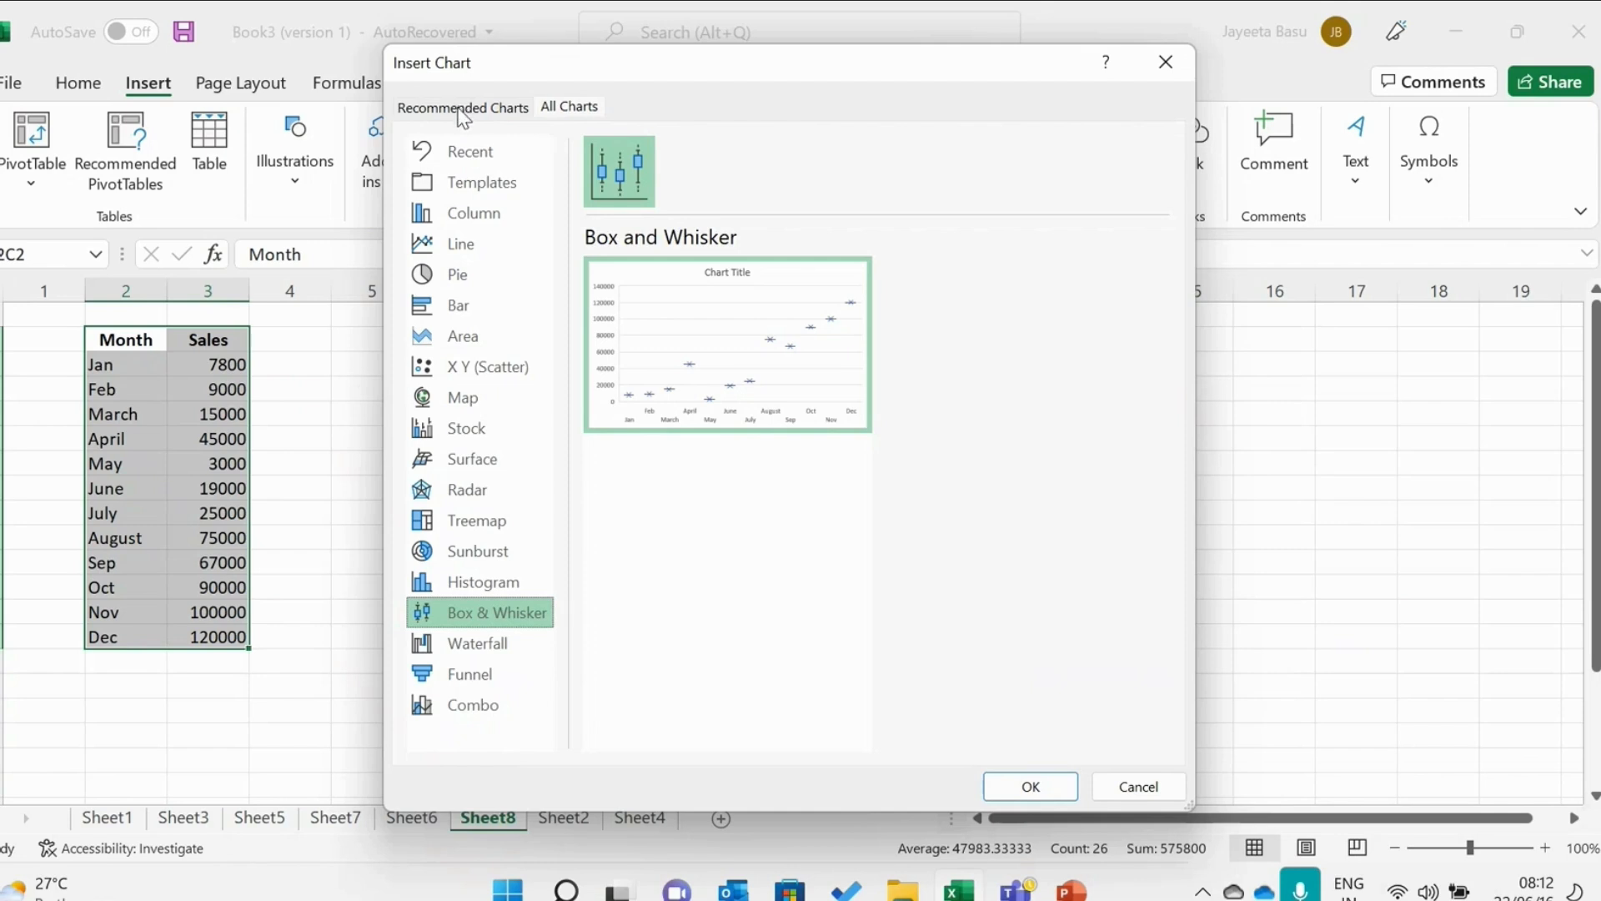
- Compare the line chart preview with the bar variants, including 3-D 100% stacked, 3-D stacked, stacked and clustered
left_click(493, 245)
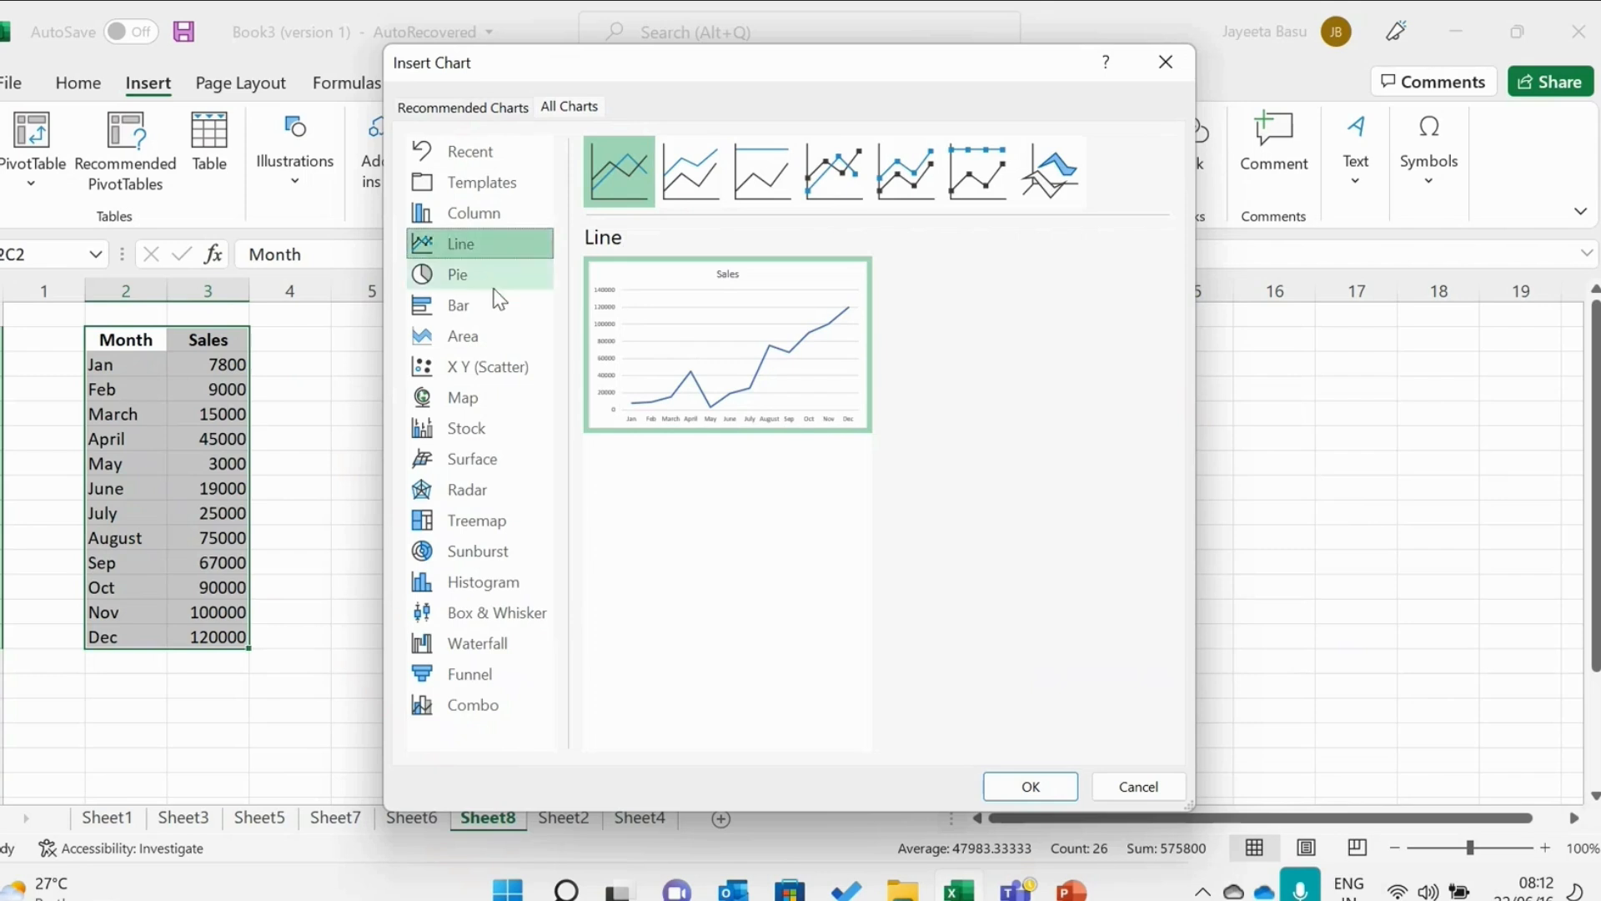
left_click(499, 310)
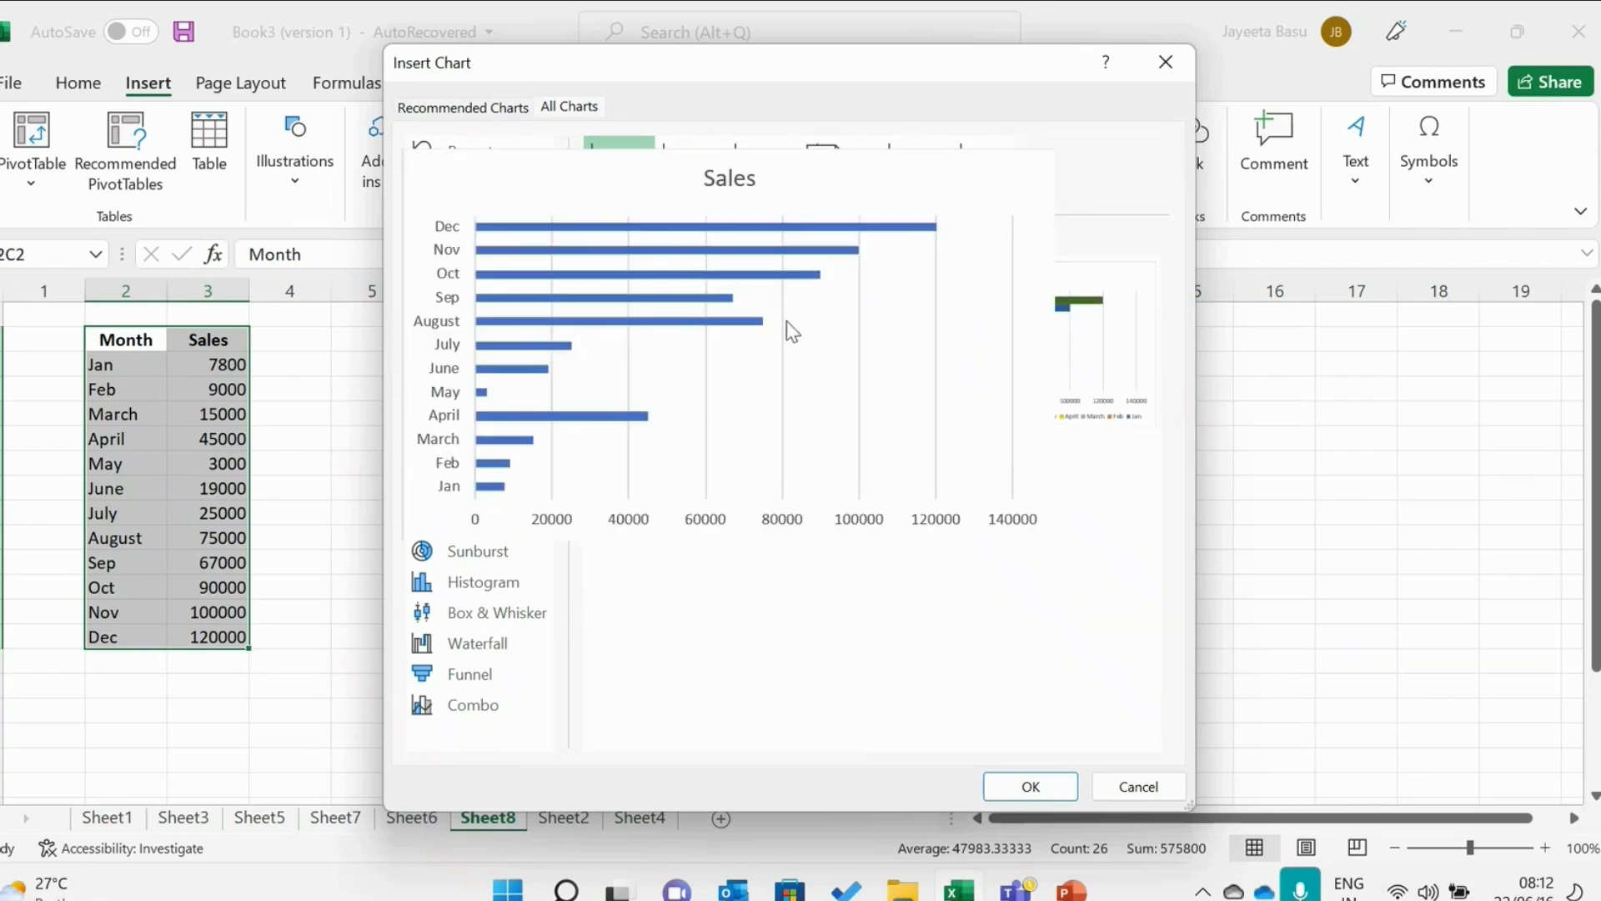
left_click(959, 199)
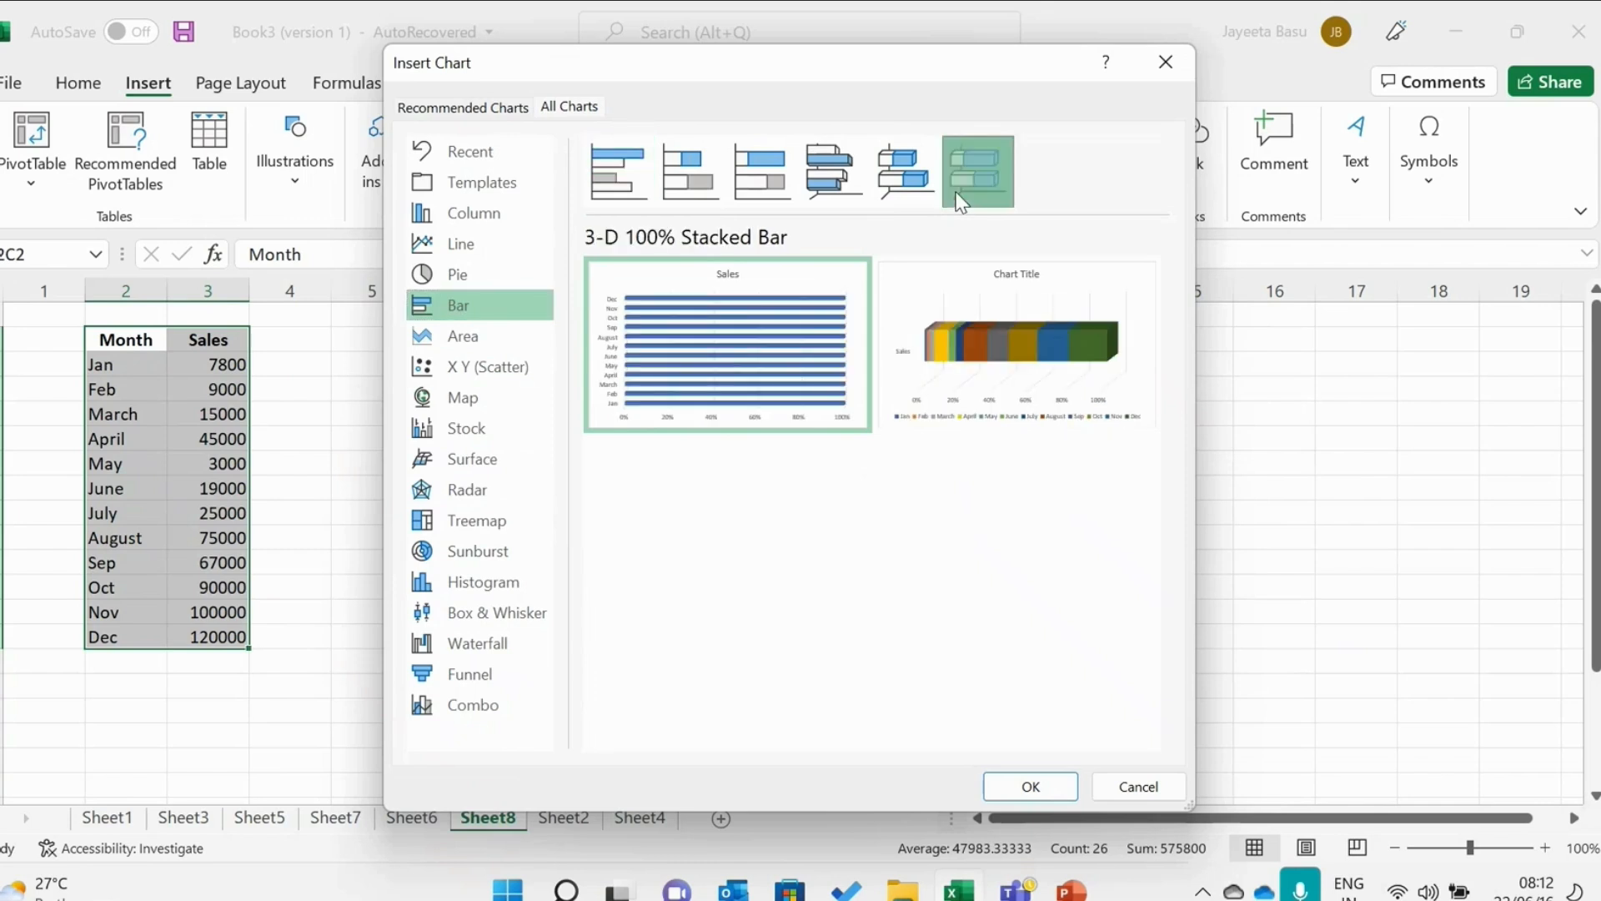
left_click(890, 199)
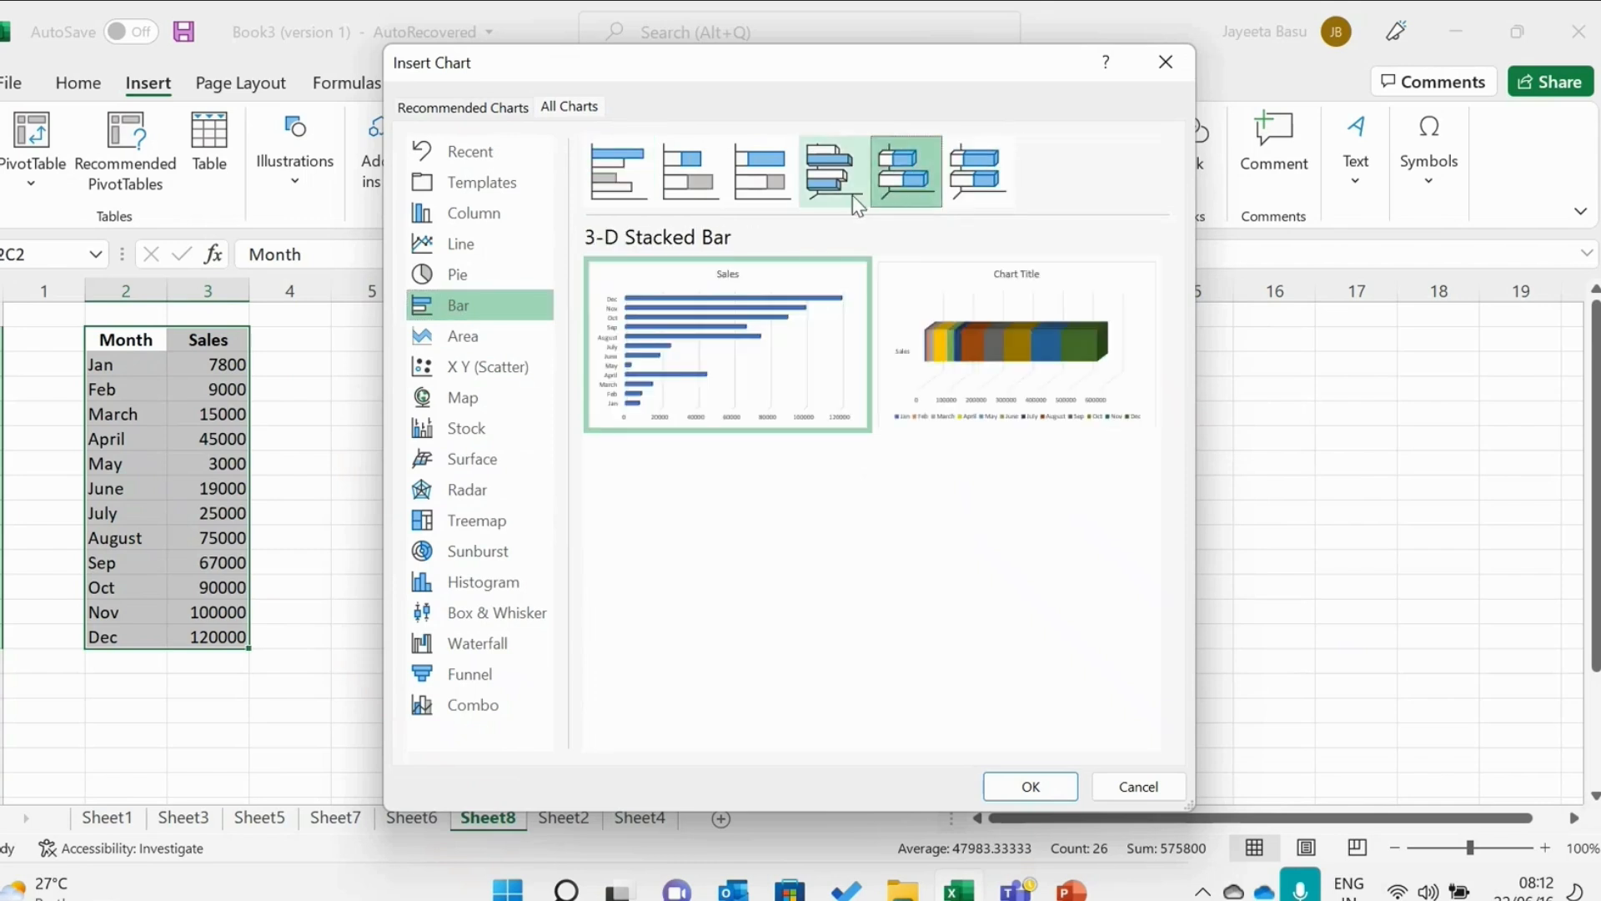
left_click(852, 195)
left_click(886, 196)
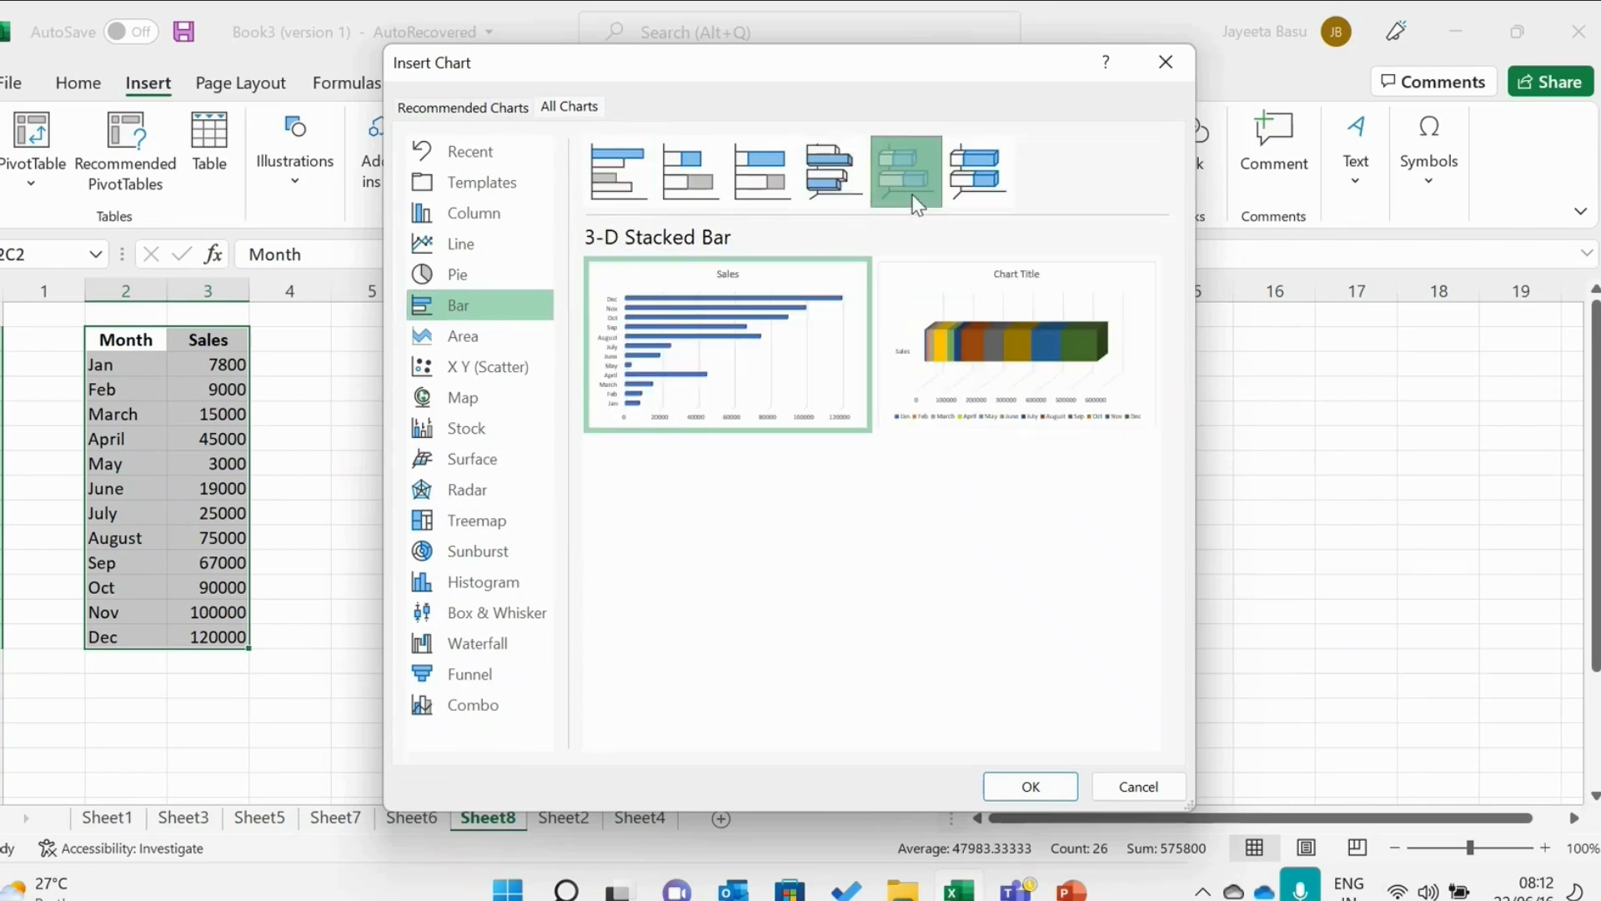
left_click(708, 192)
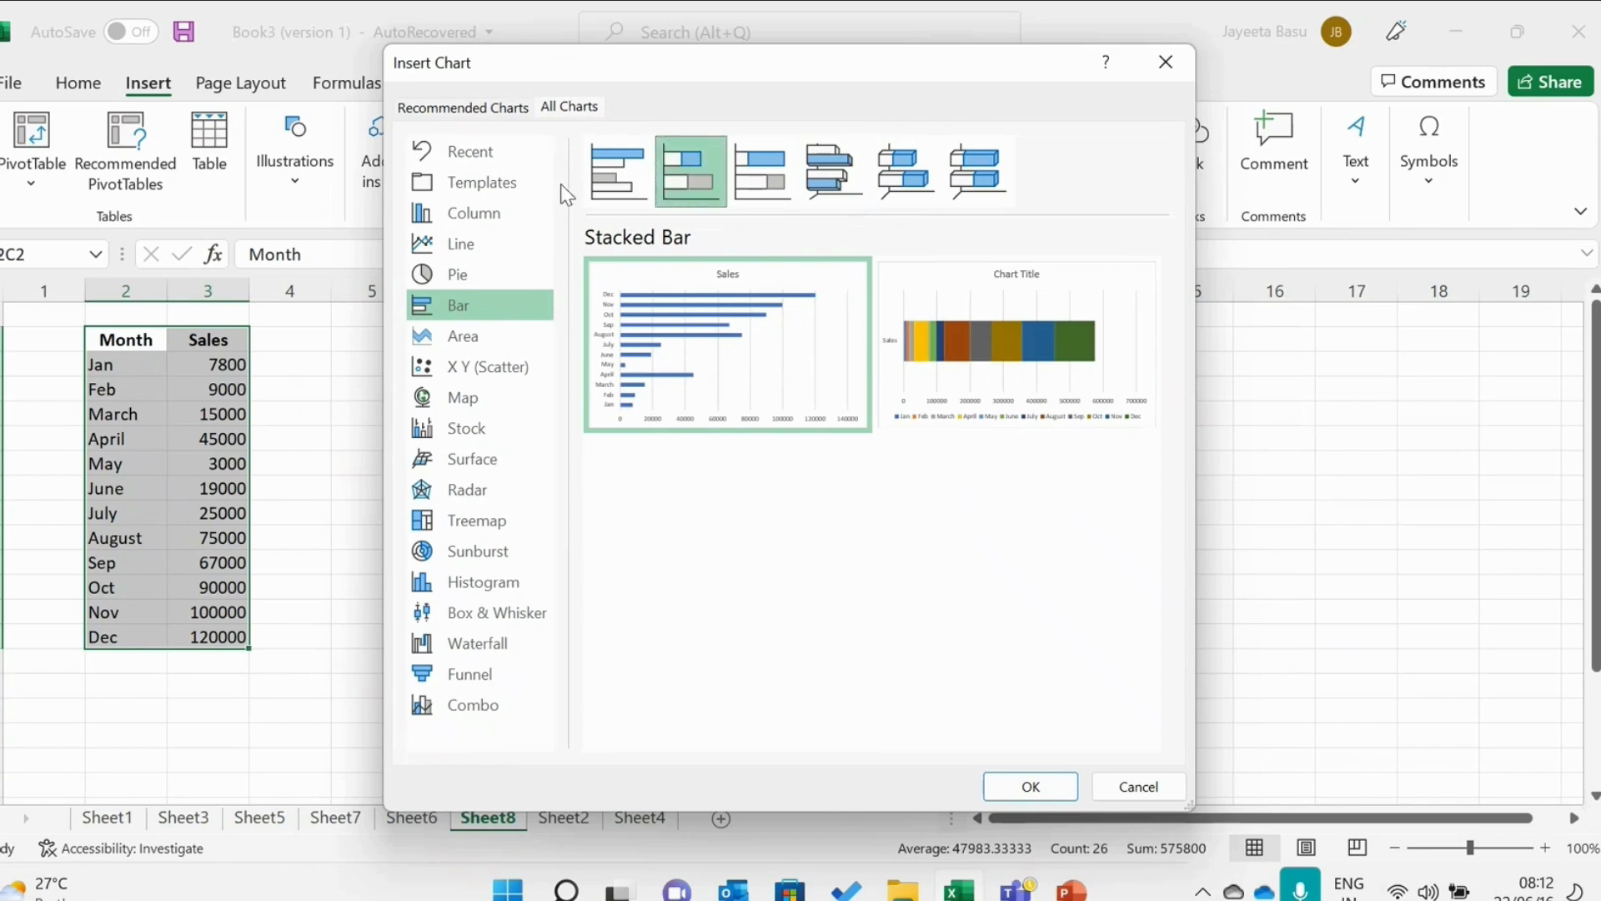
left_click(644, 182)
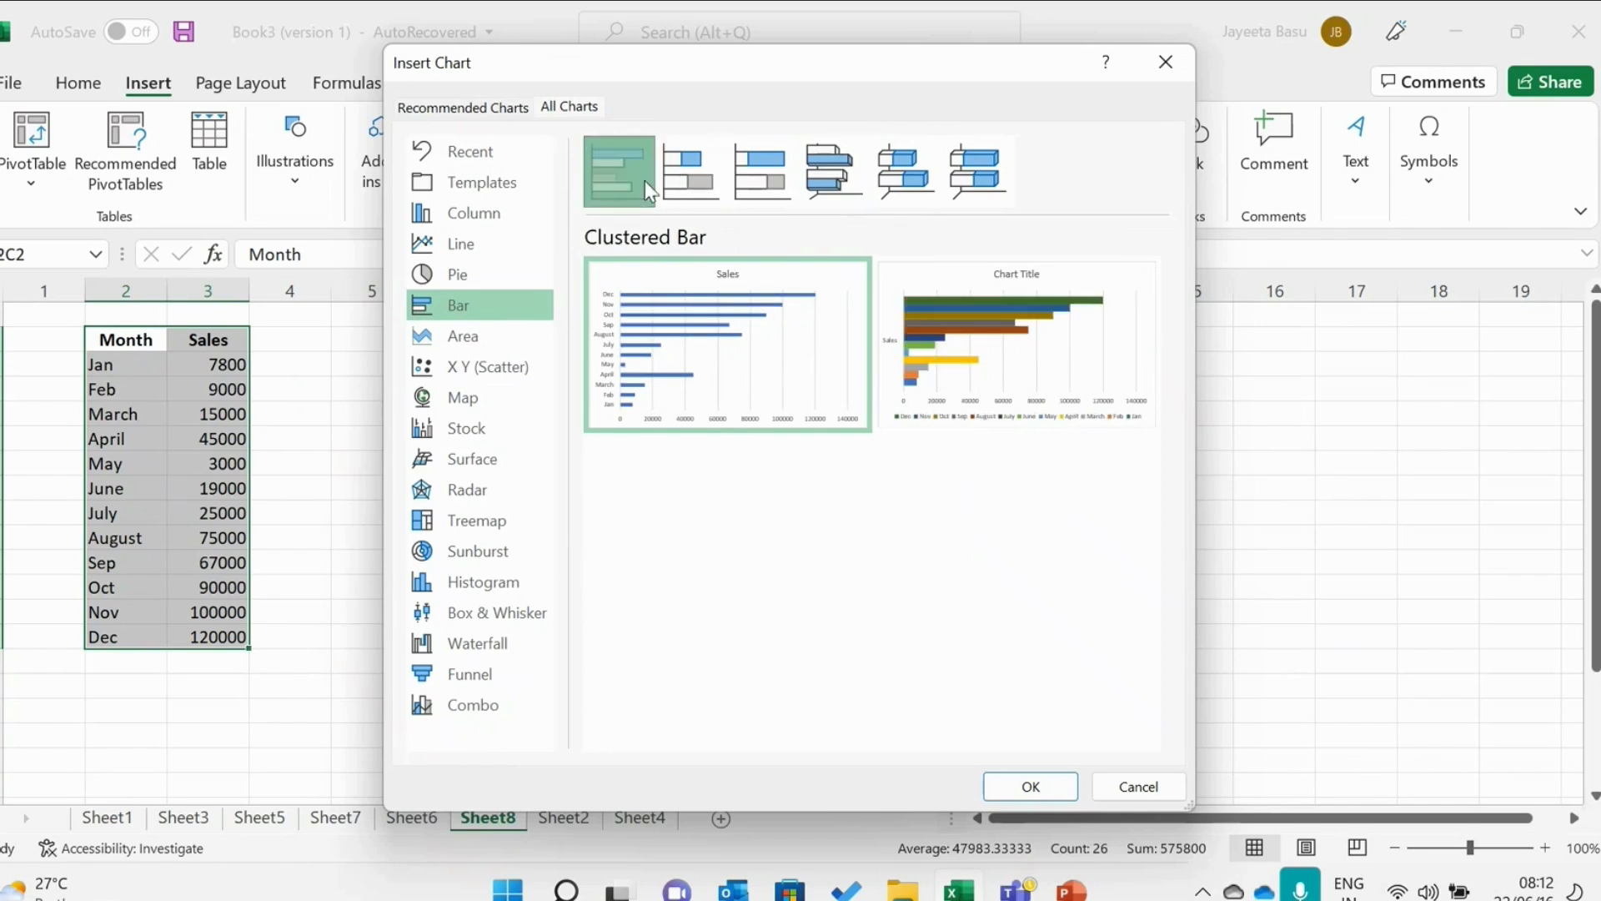
- Insert a clustered column chart using the variant that shows each month as its own coloured series
left_click(500, 214)
mouse_move(725, 332)
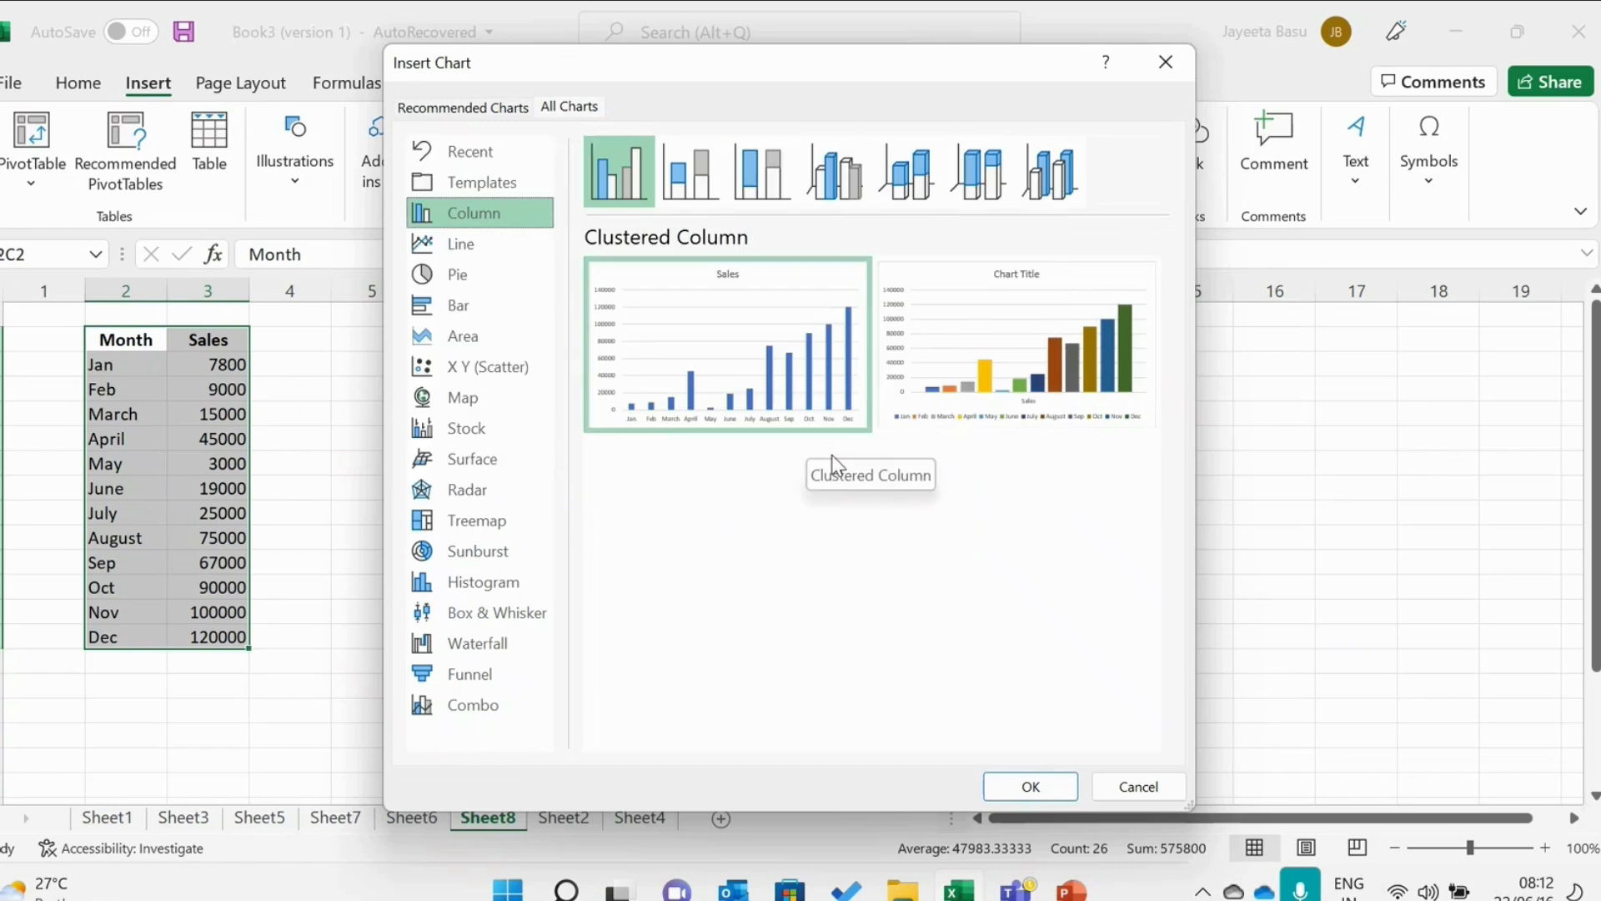
mouse_move(934, 367)
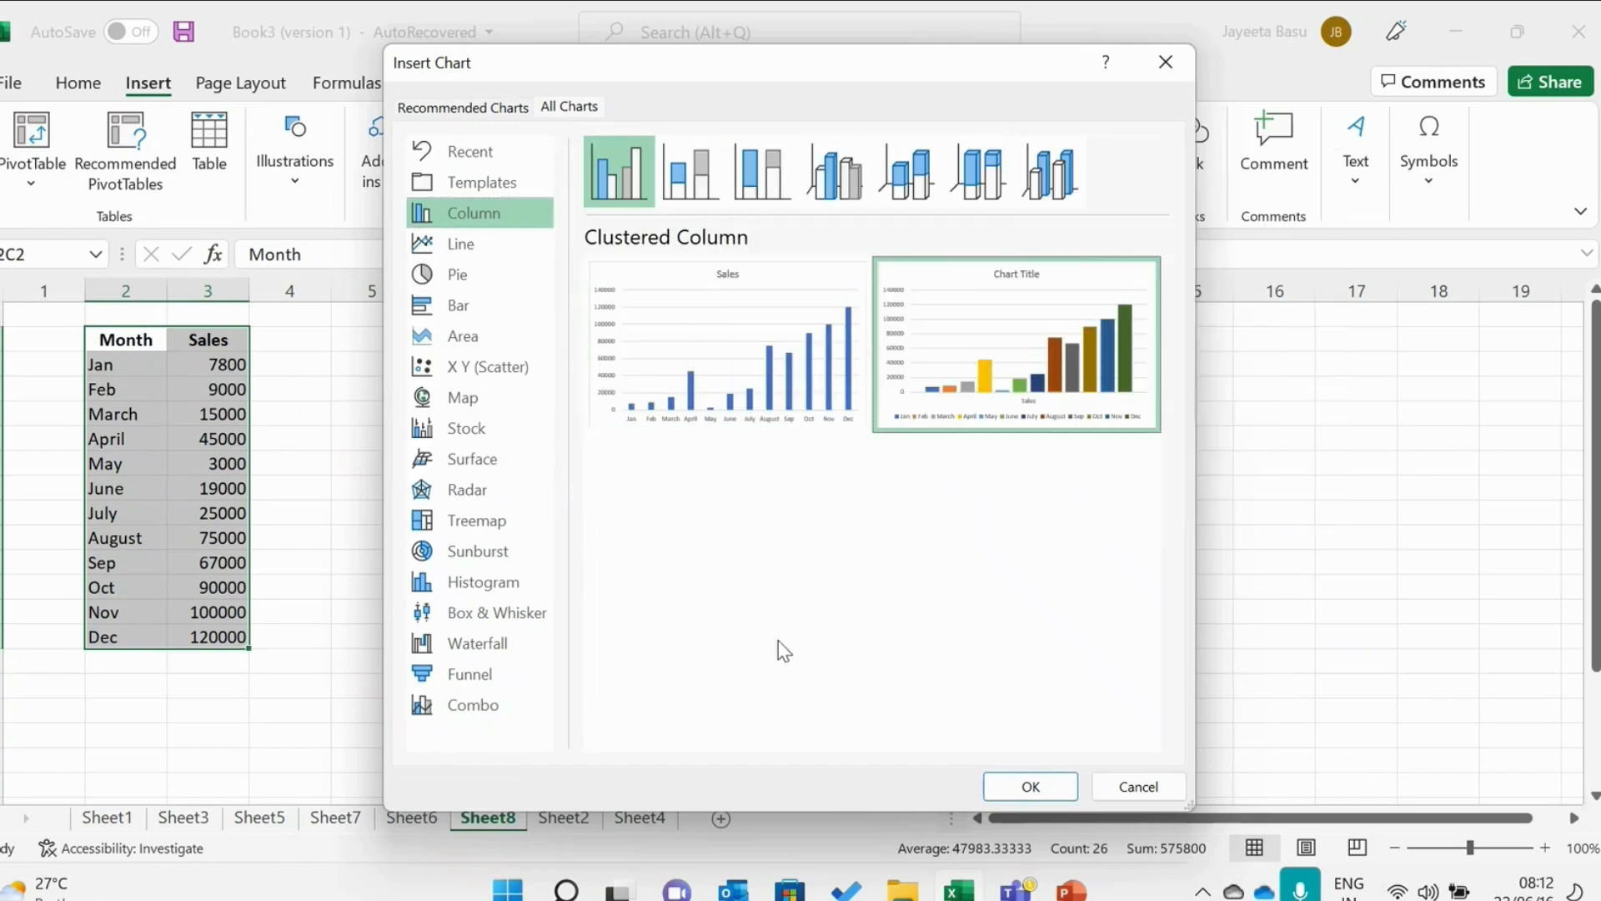
left_click(1034, 797)
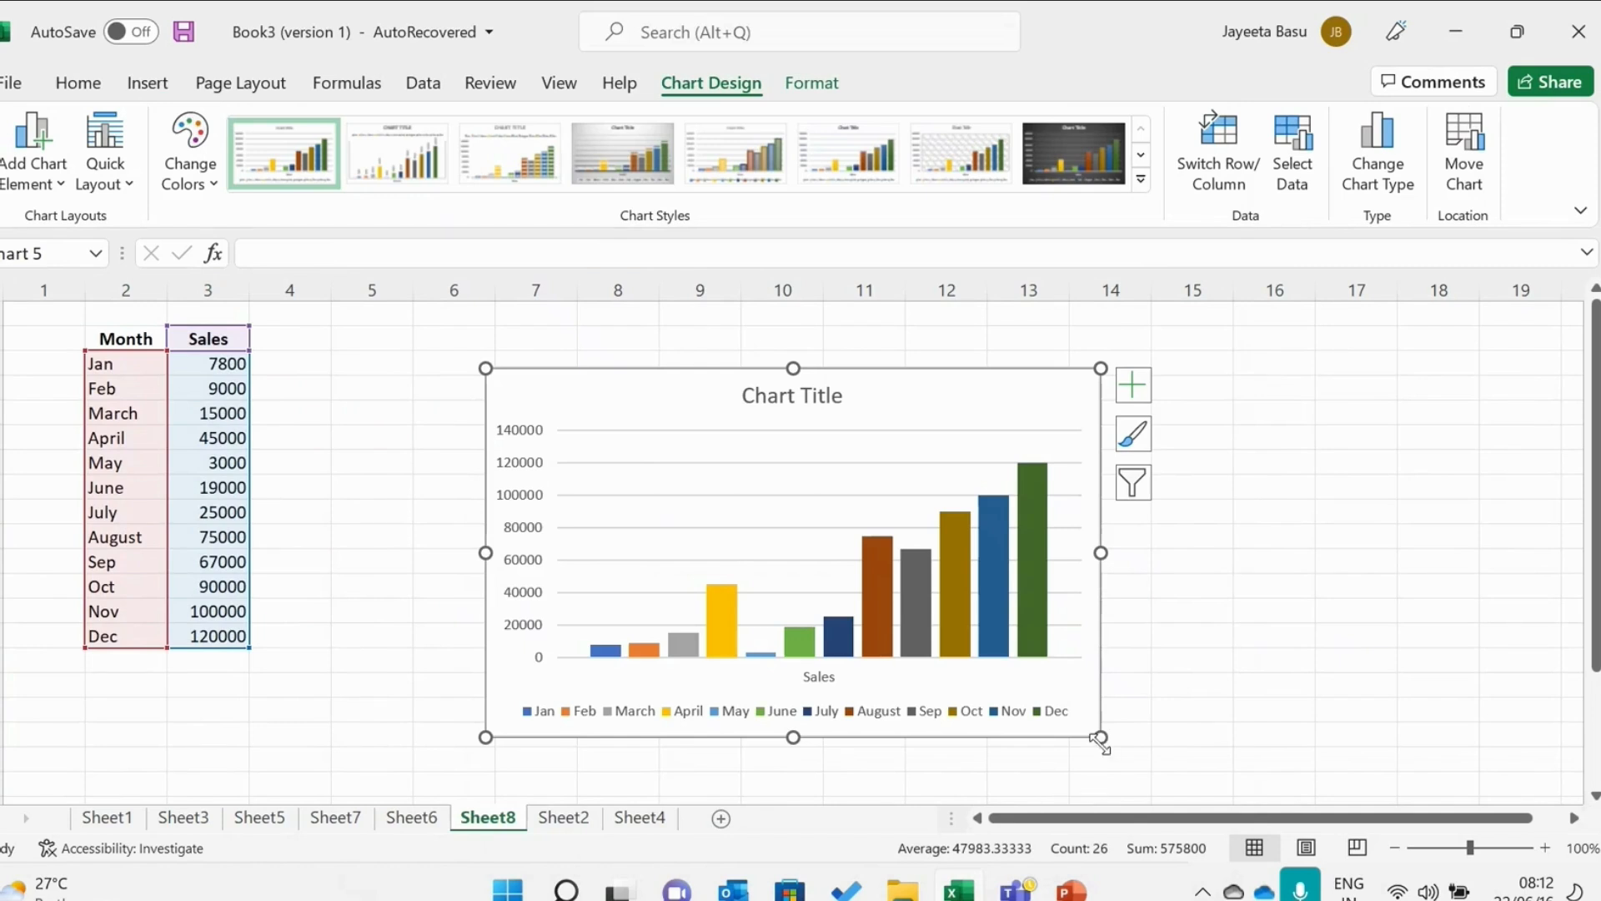
- Enlarge the inserted column chart and move it slightly up and closer to the data table
left_click_drag(1101, 738, 1214, 786)
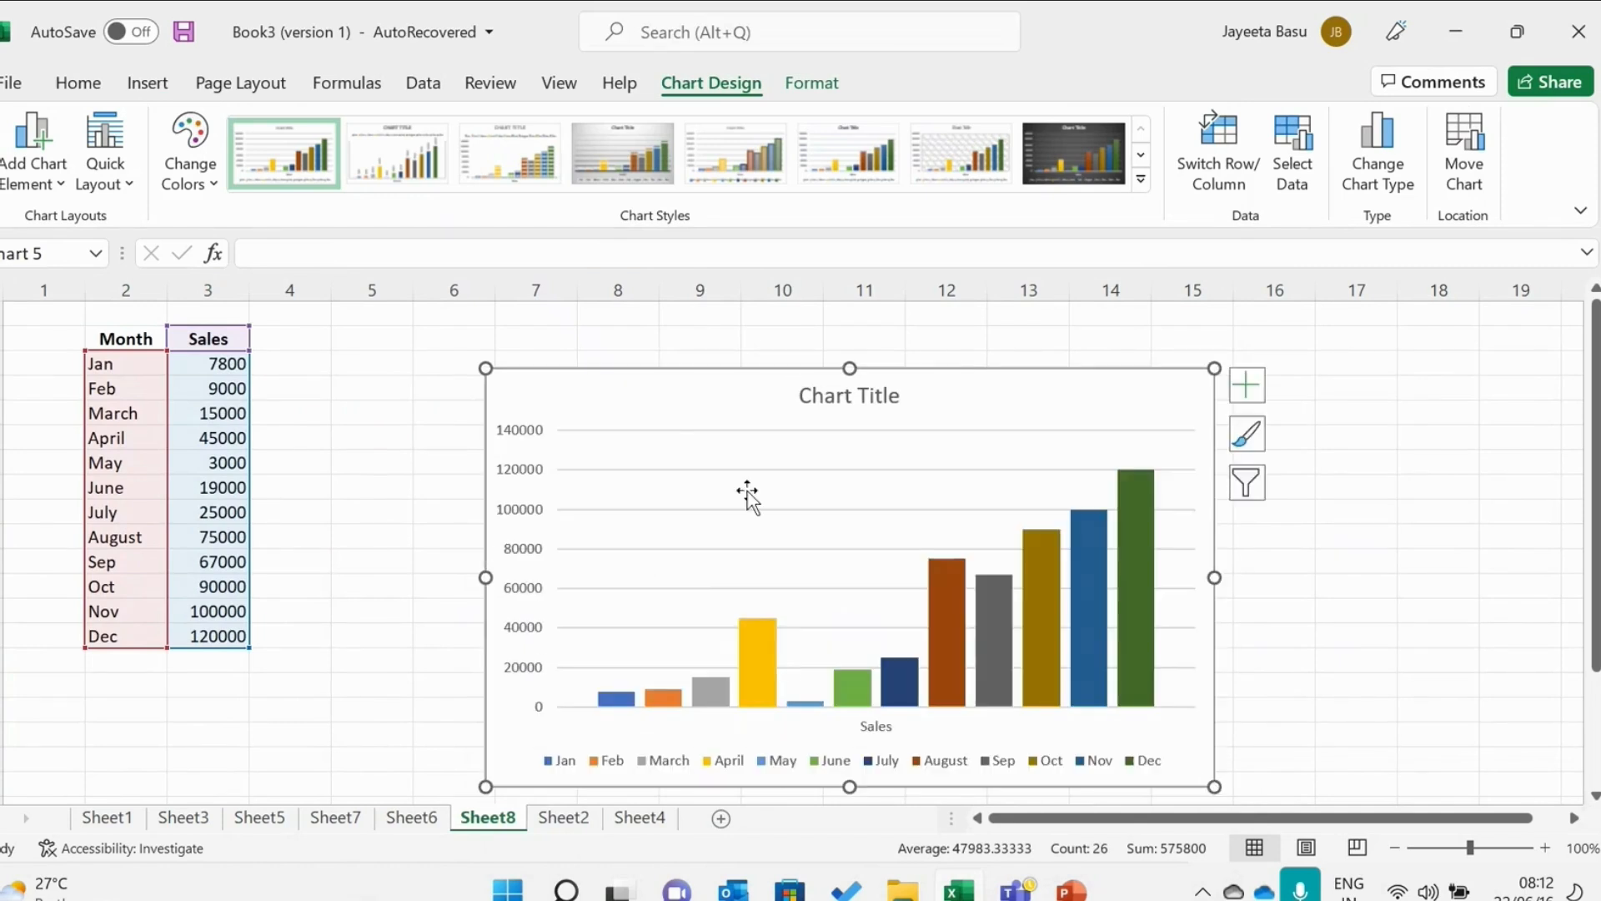
left_click_drag(664, 411, 625, 372)
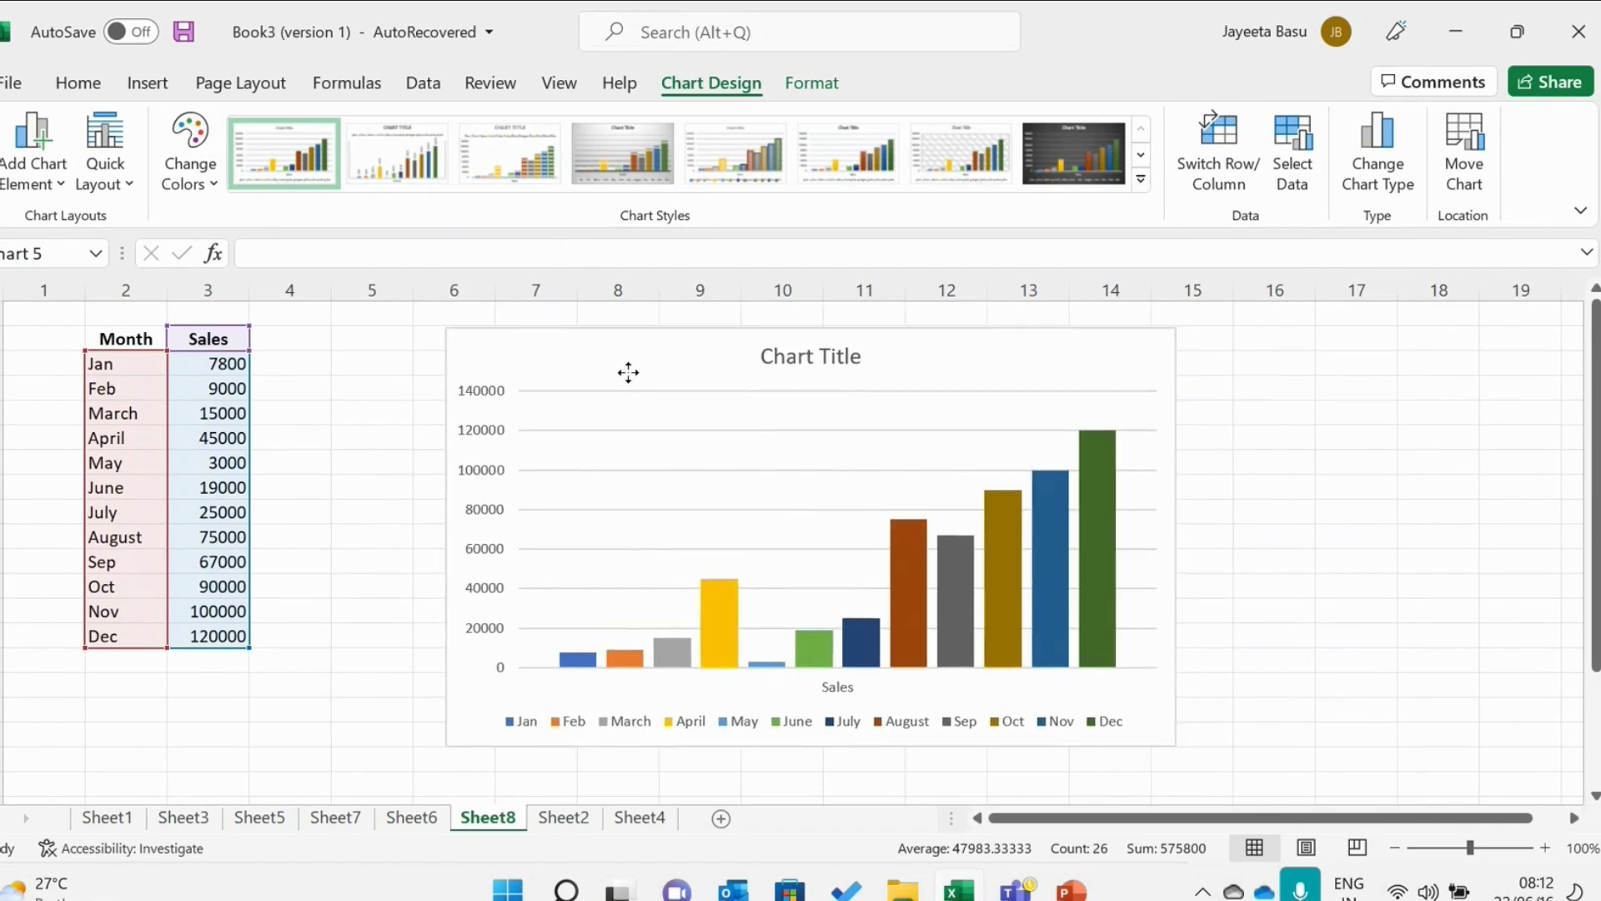
- Try to clear the placeholder text from the column chart's title
double_click(862, 359)
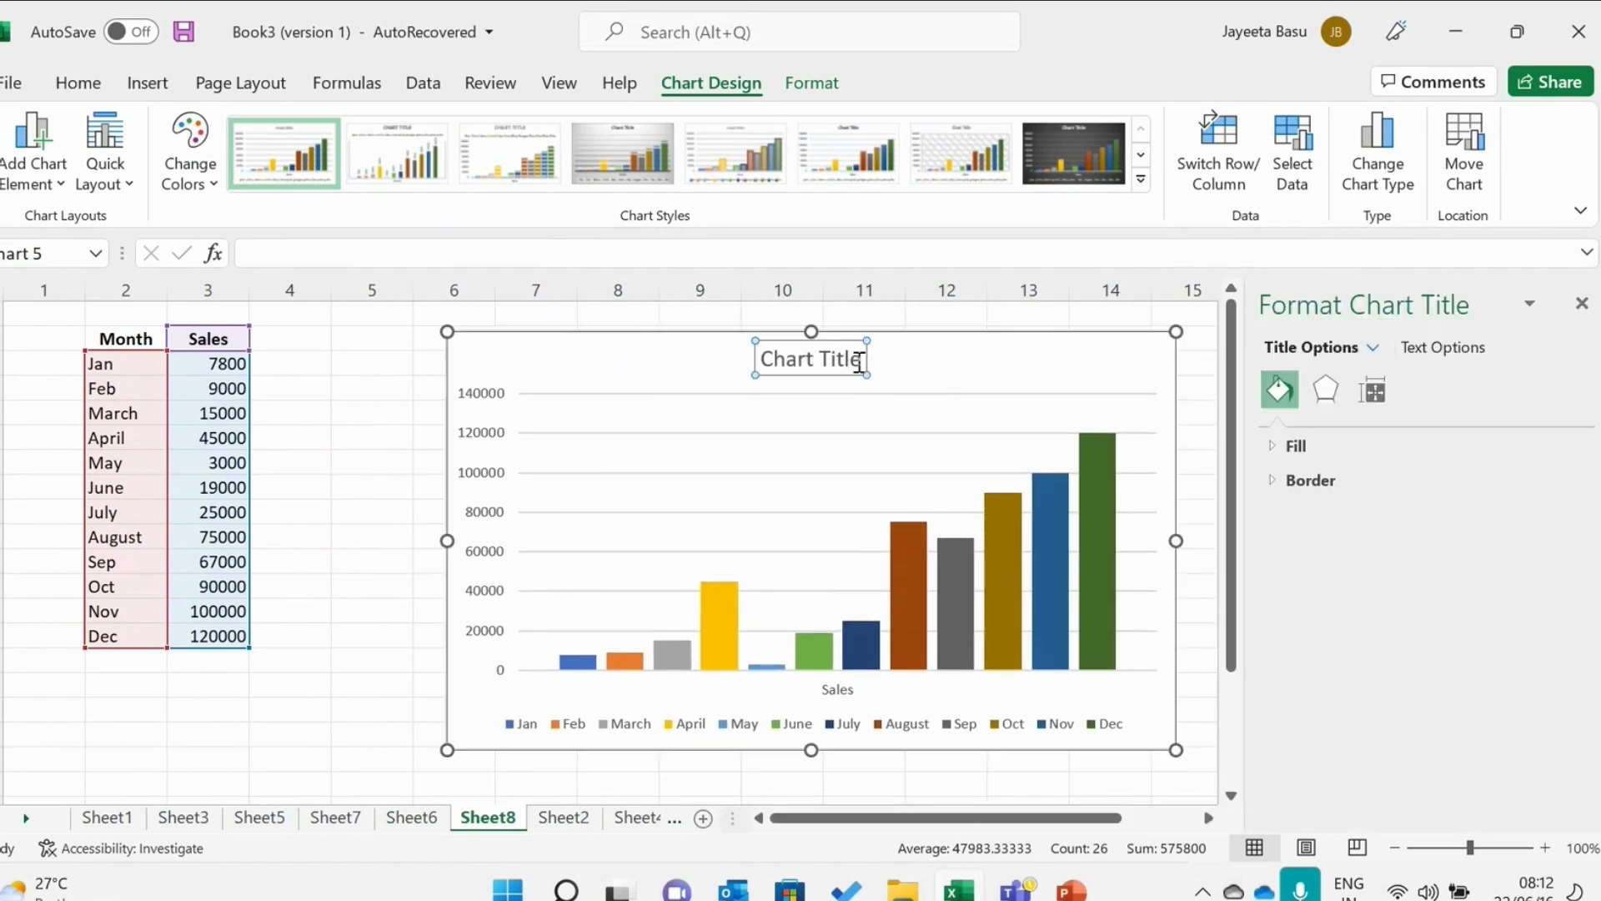
key("Delete")
key("Delete")
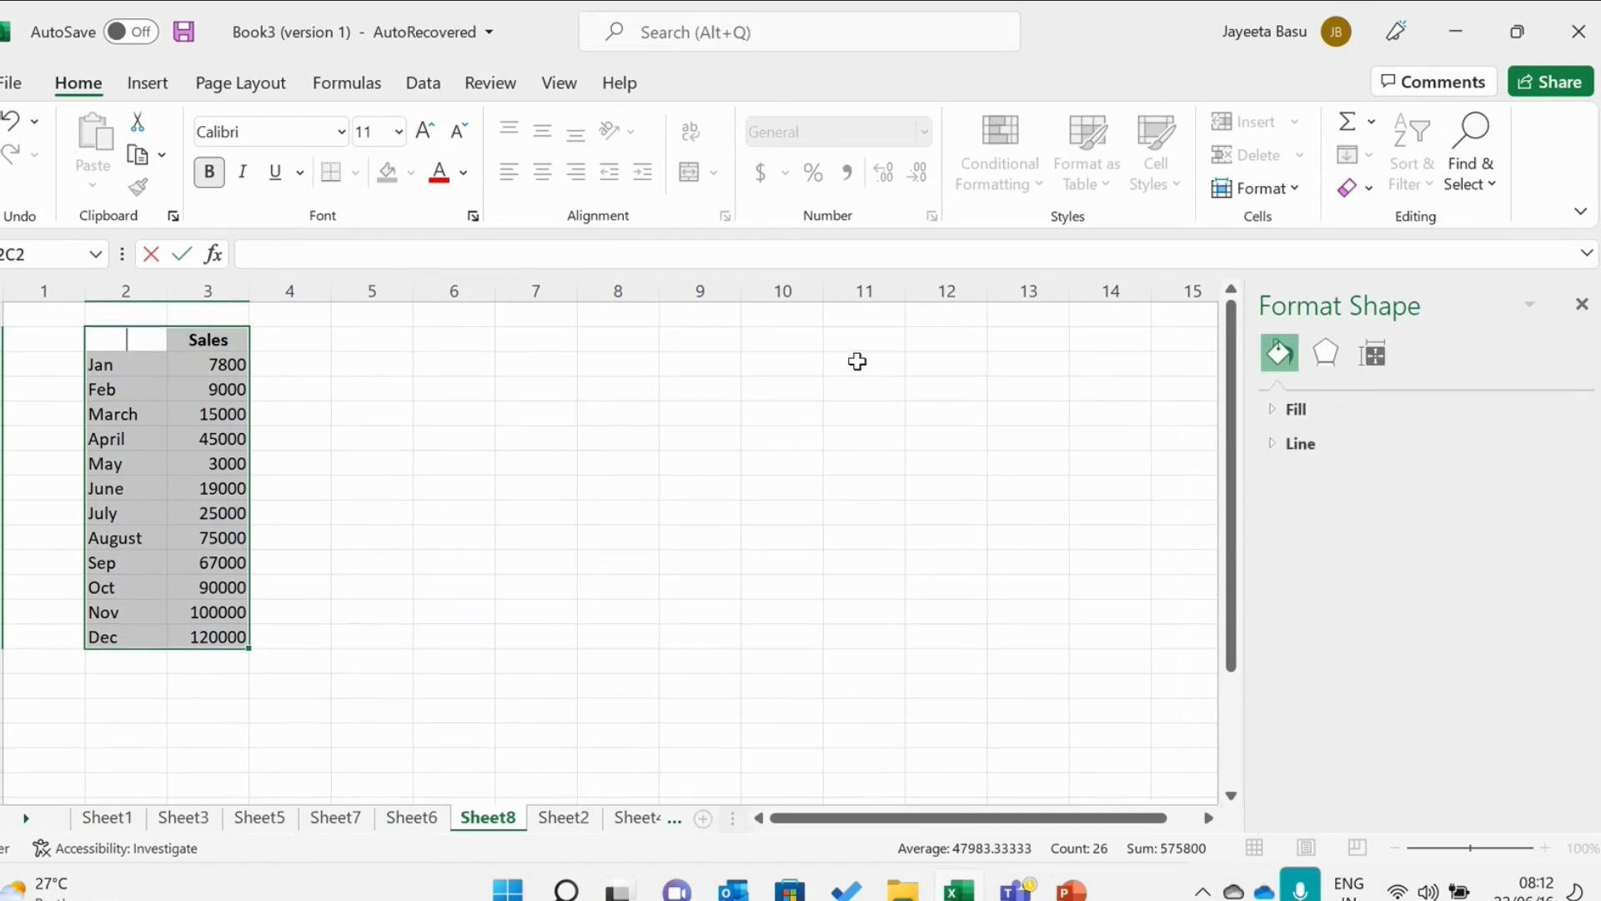
- Restore the header Month above the table's list of months and commit the cell
key("BackSpace")
key("BackSpace")
key("BackSpace")
key("BackSpace")
key("BackSpace")
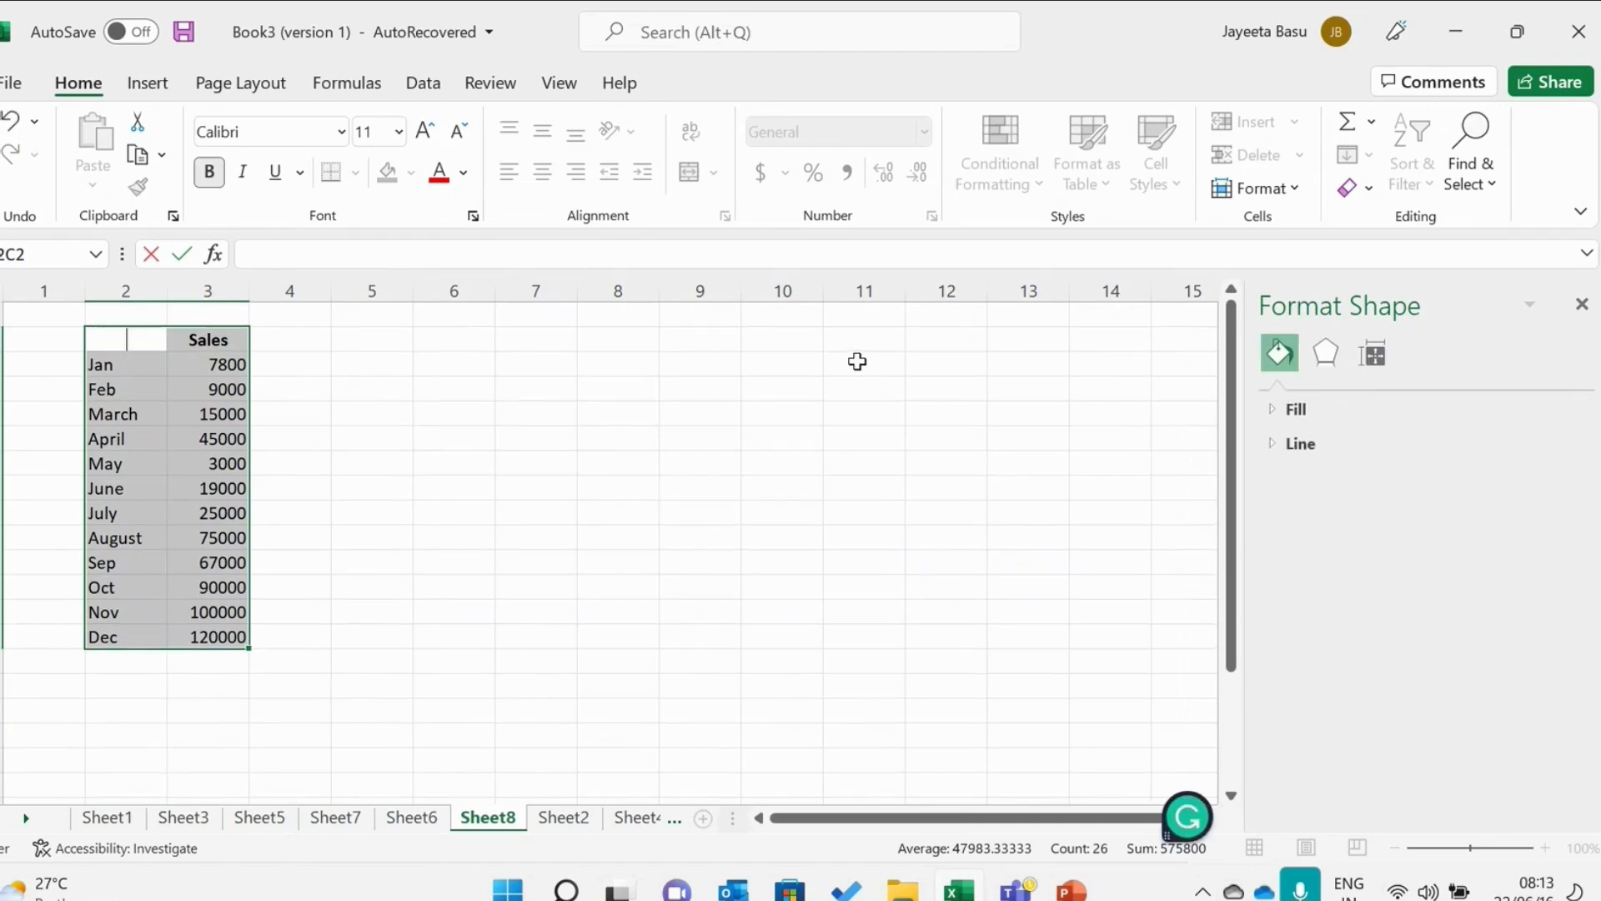
type("Month")
left_click(857, 360)
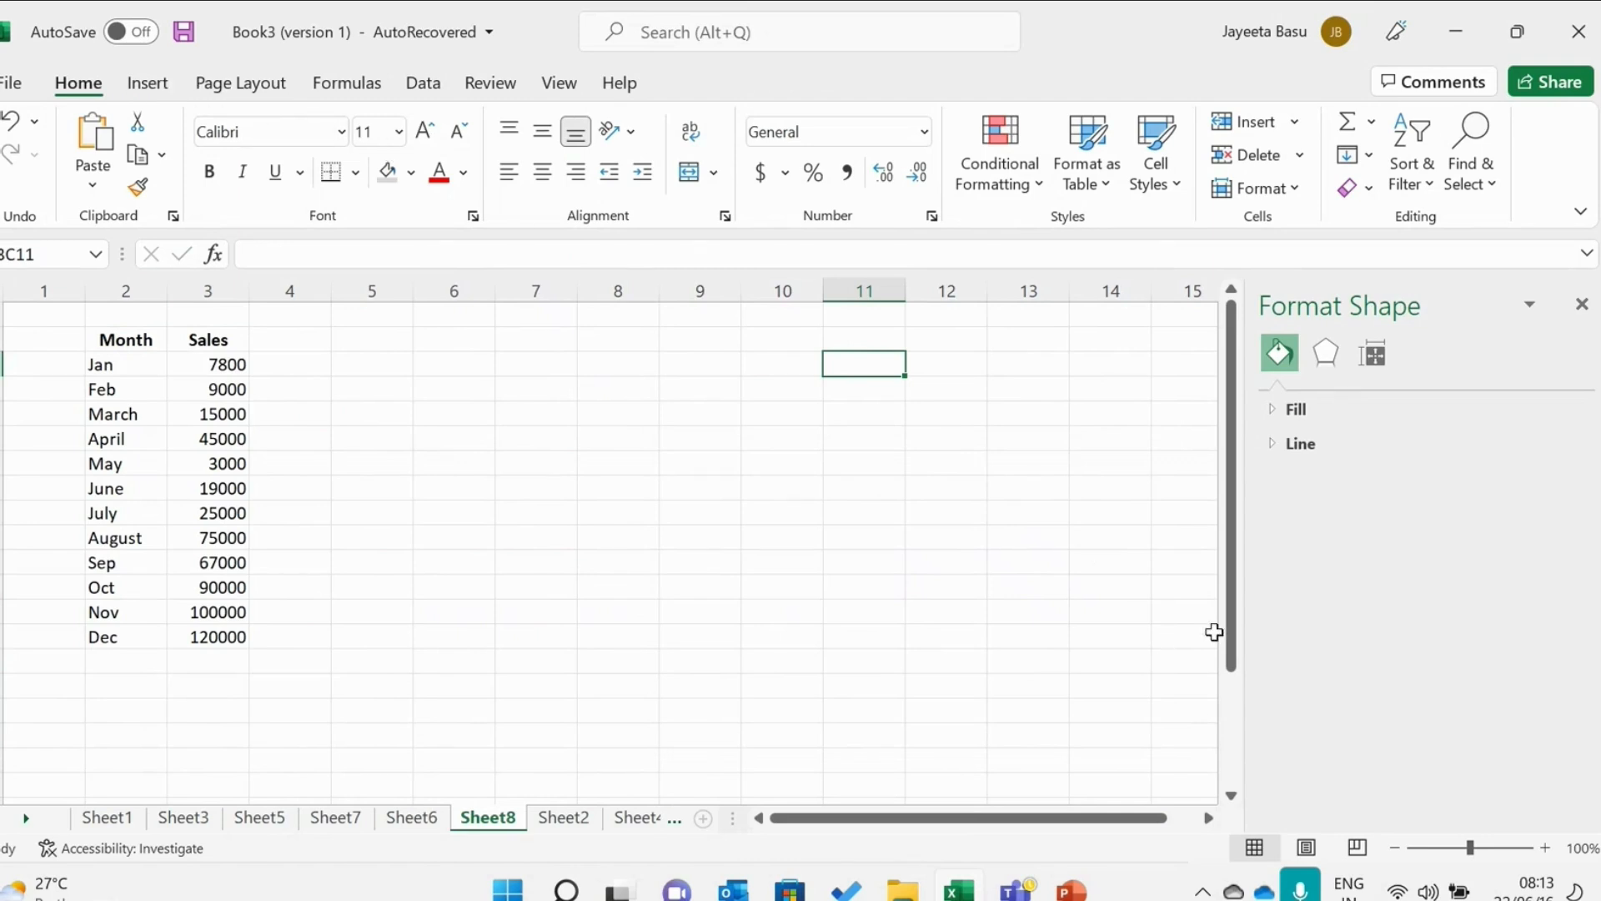
- Select the Month and Sales table and insert a clustered column chart with each month as its own coloured series
left_click_drag(1232, 642, 1255, 469)
left_click_drag(117, 340, 245, 636)
left_click(147, 82)
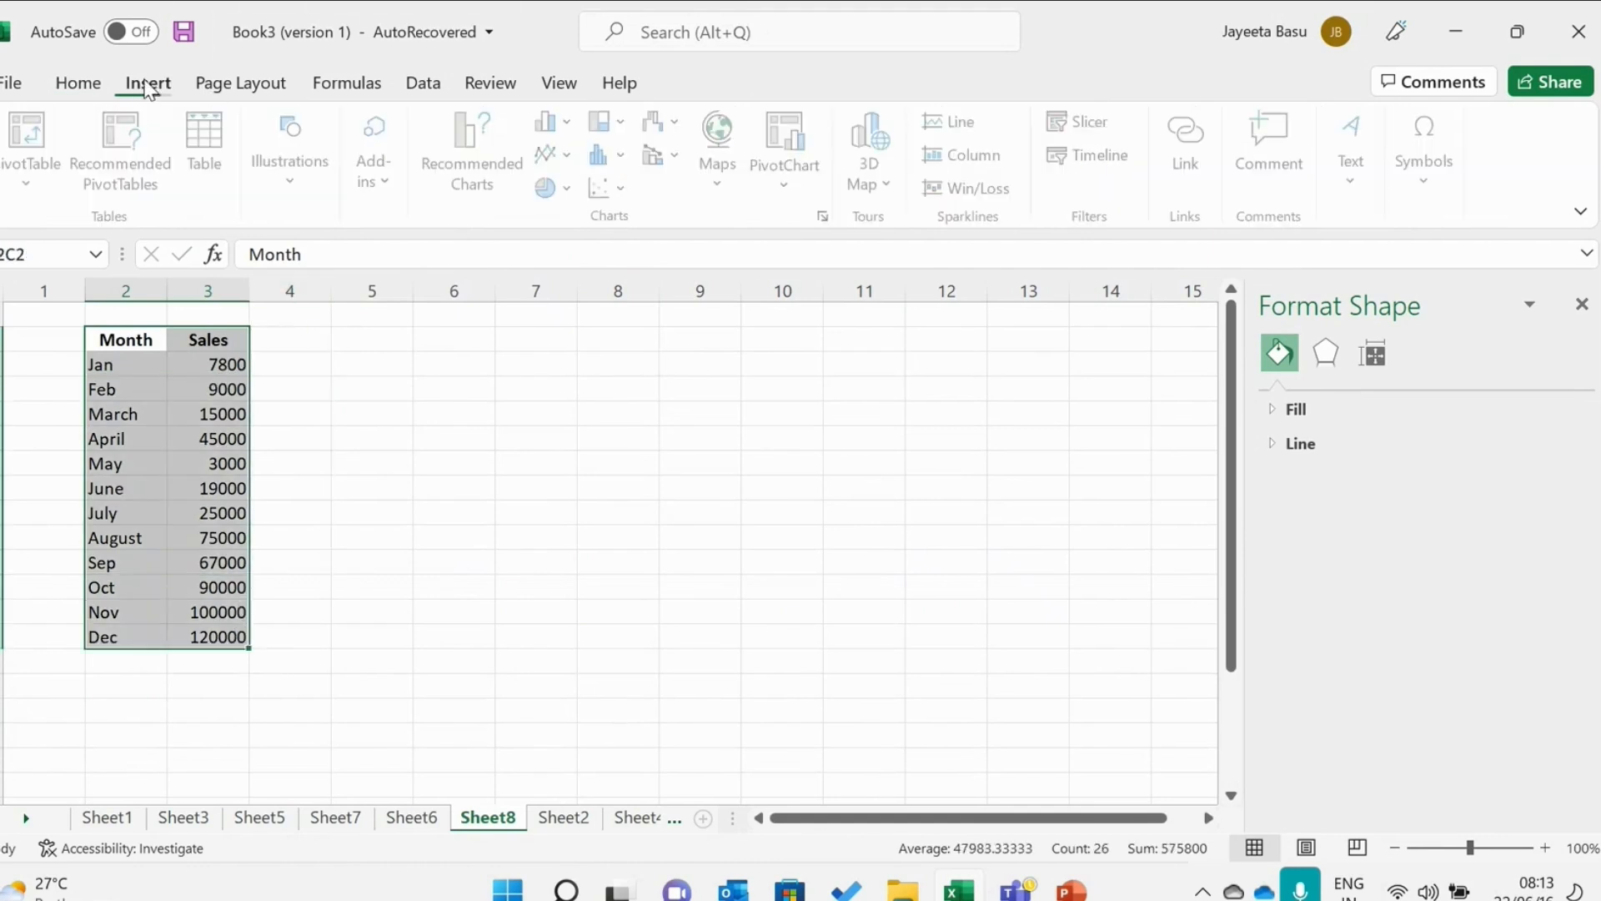
left_click(558, 121)
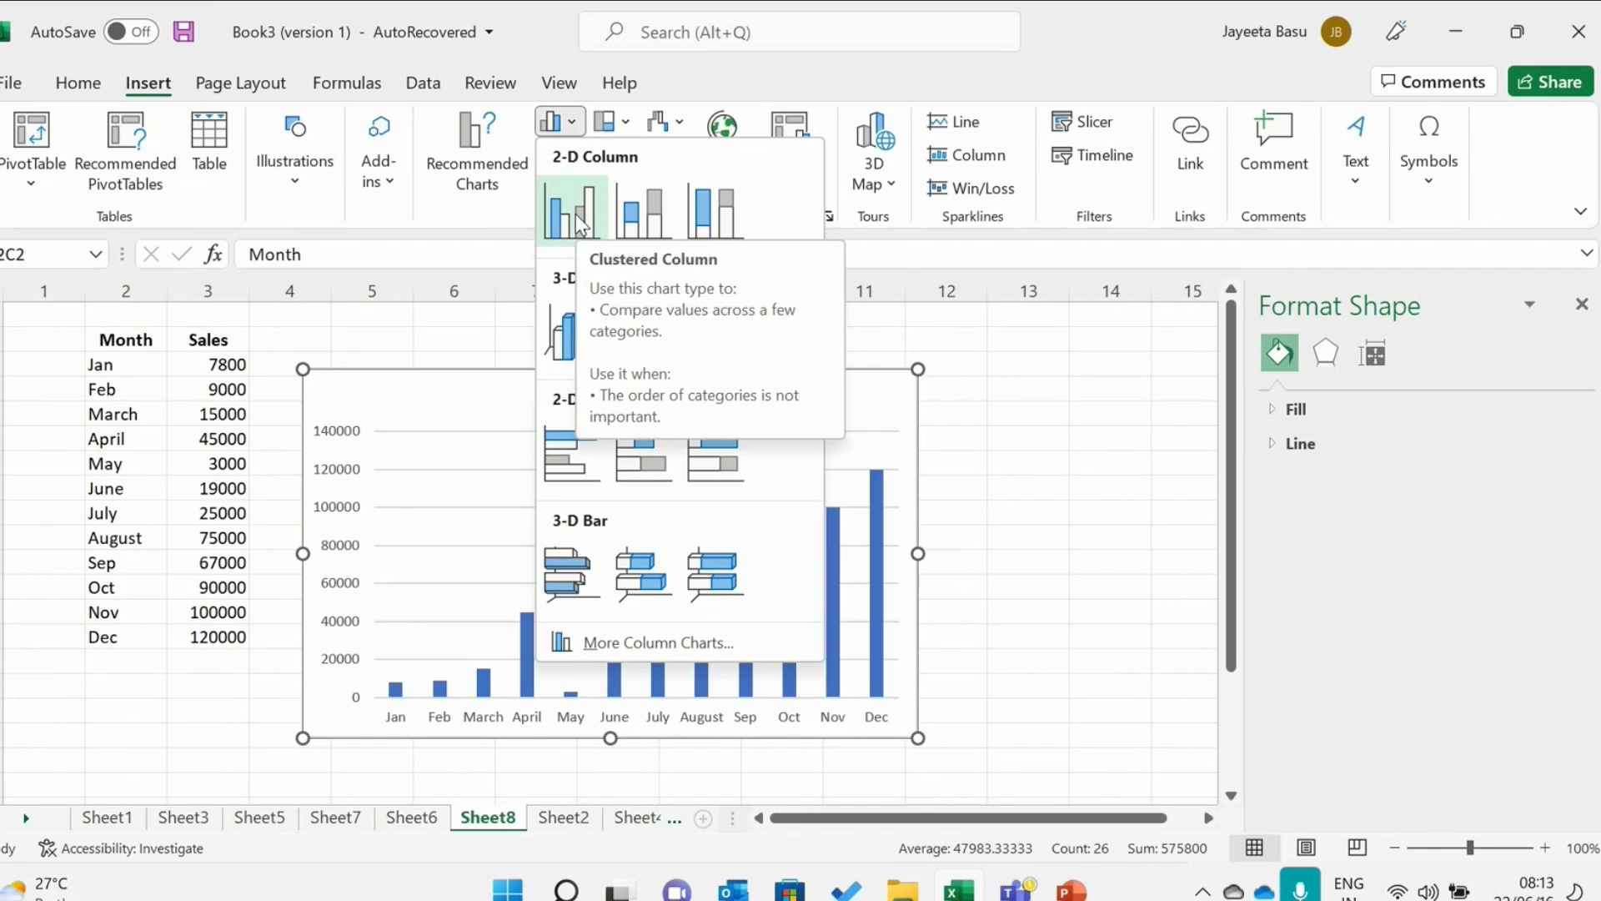
left_click(504, 139)
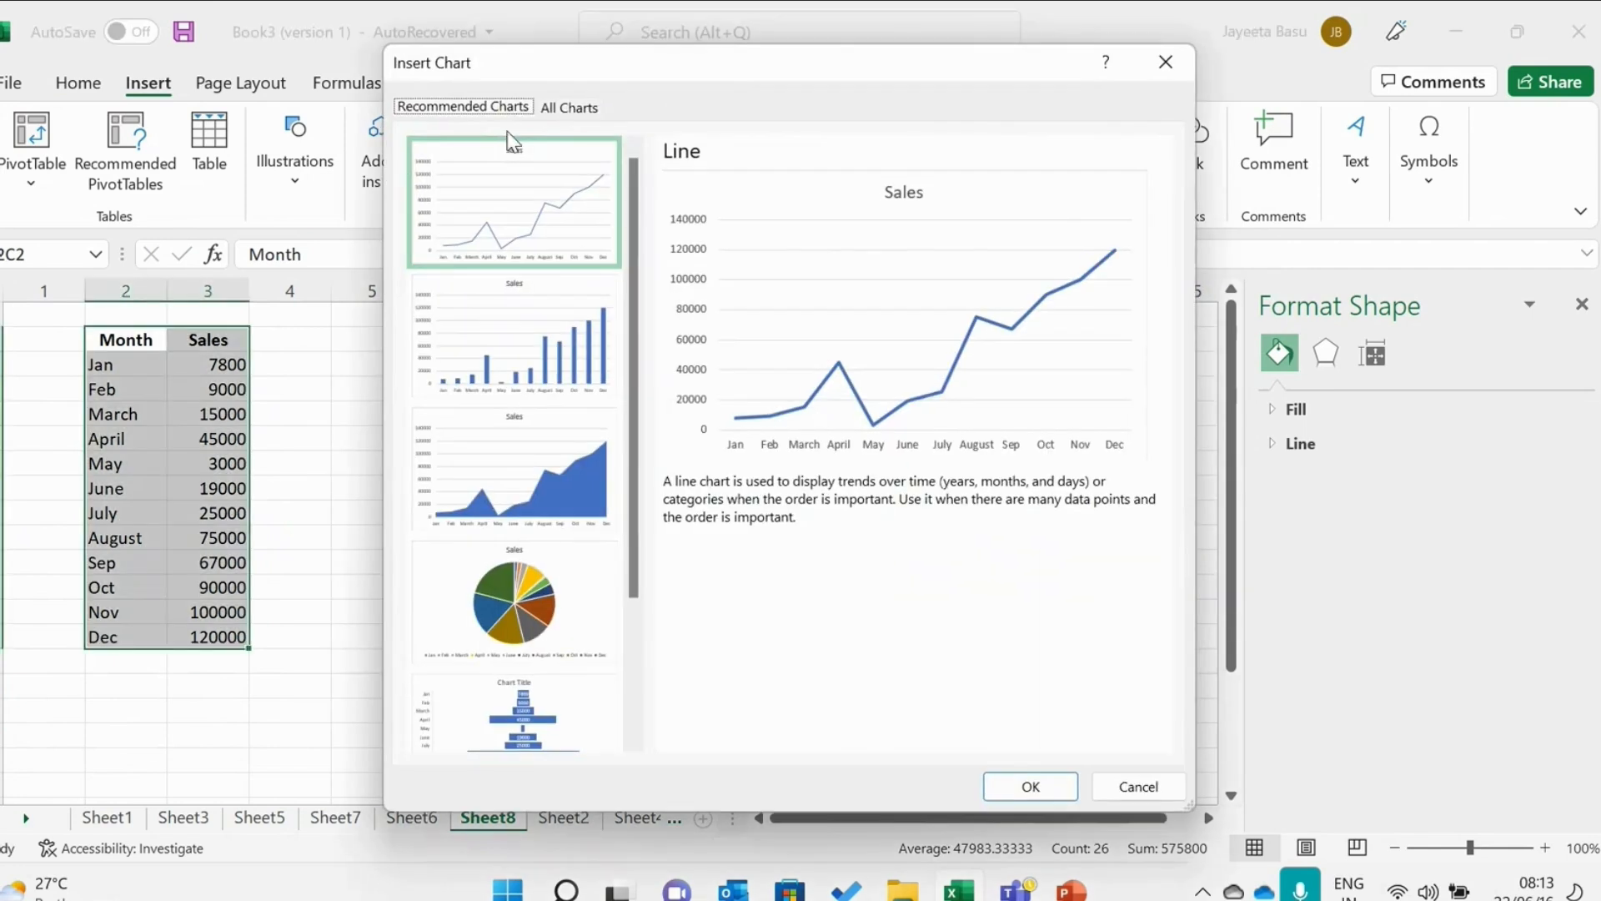
left_click(583, 104)
mouse_move(970, 313)
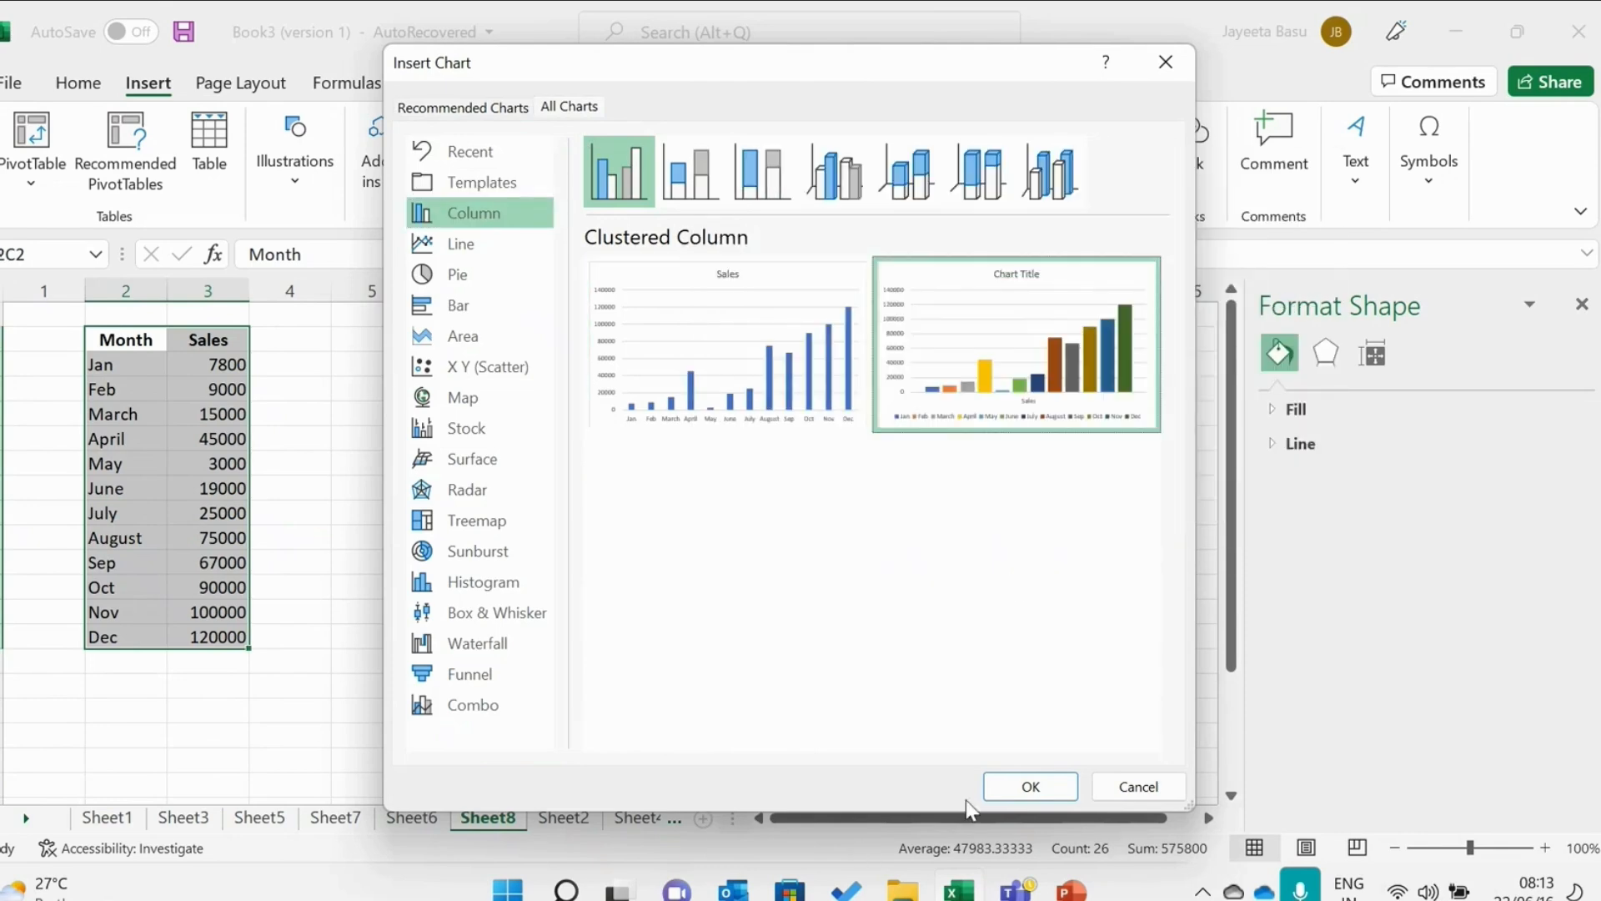
left_click(1048, 799)
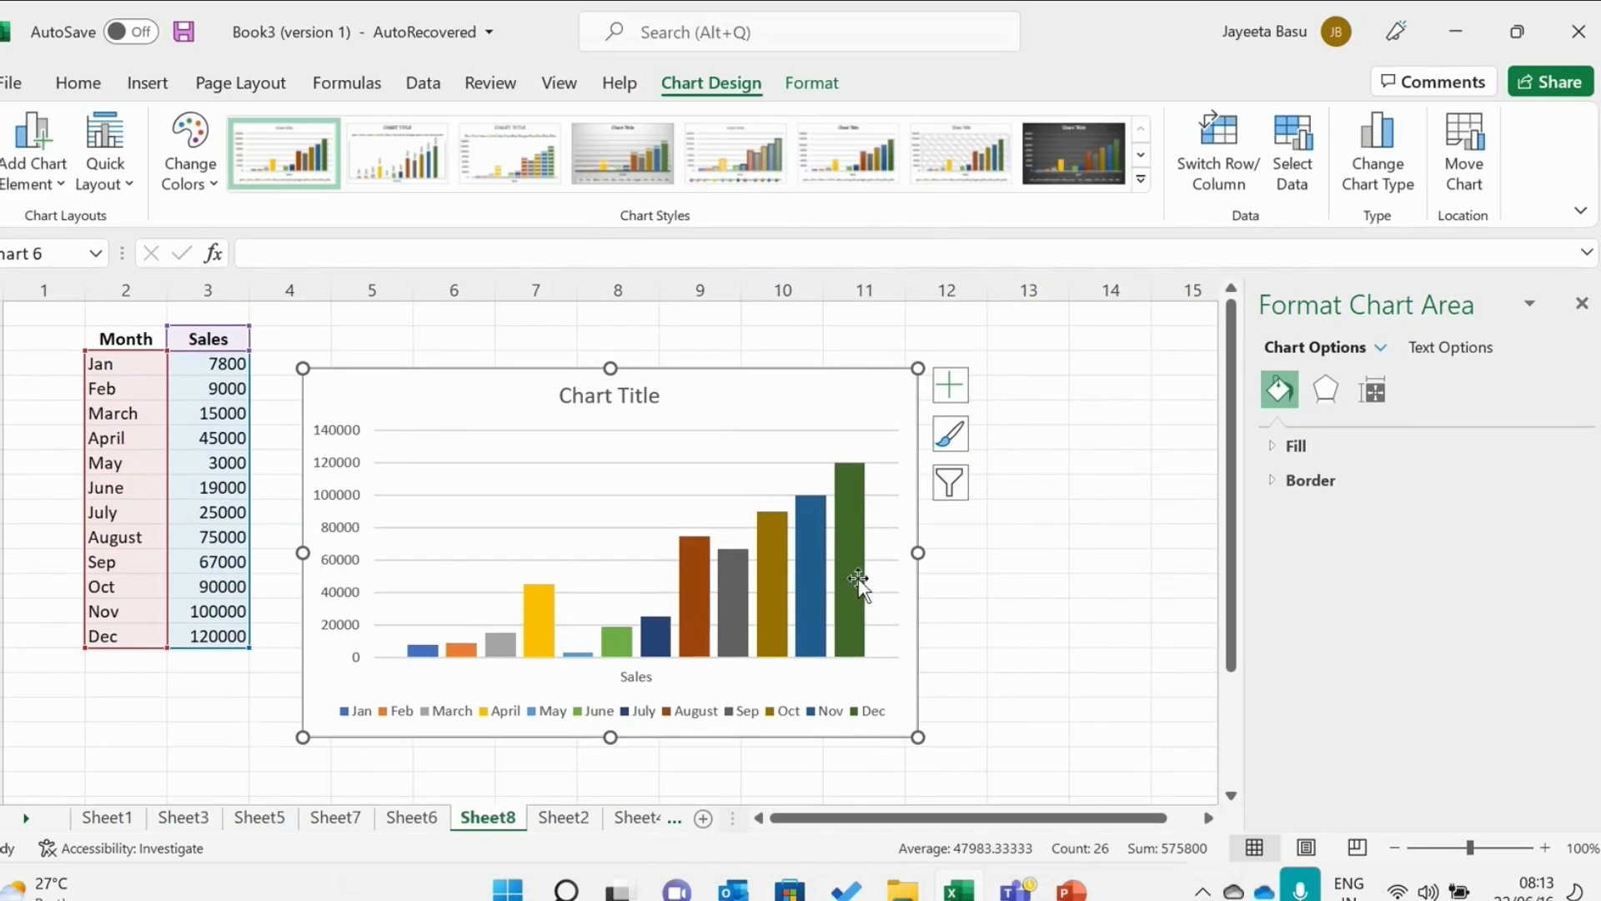
- Enlarge the column chart upward and to the right so it reaches the end of column 12
left_click_drag(918, 368, 1026, 333)
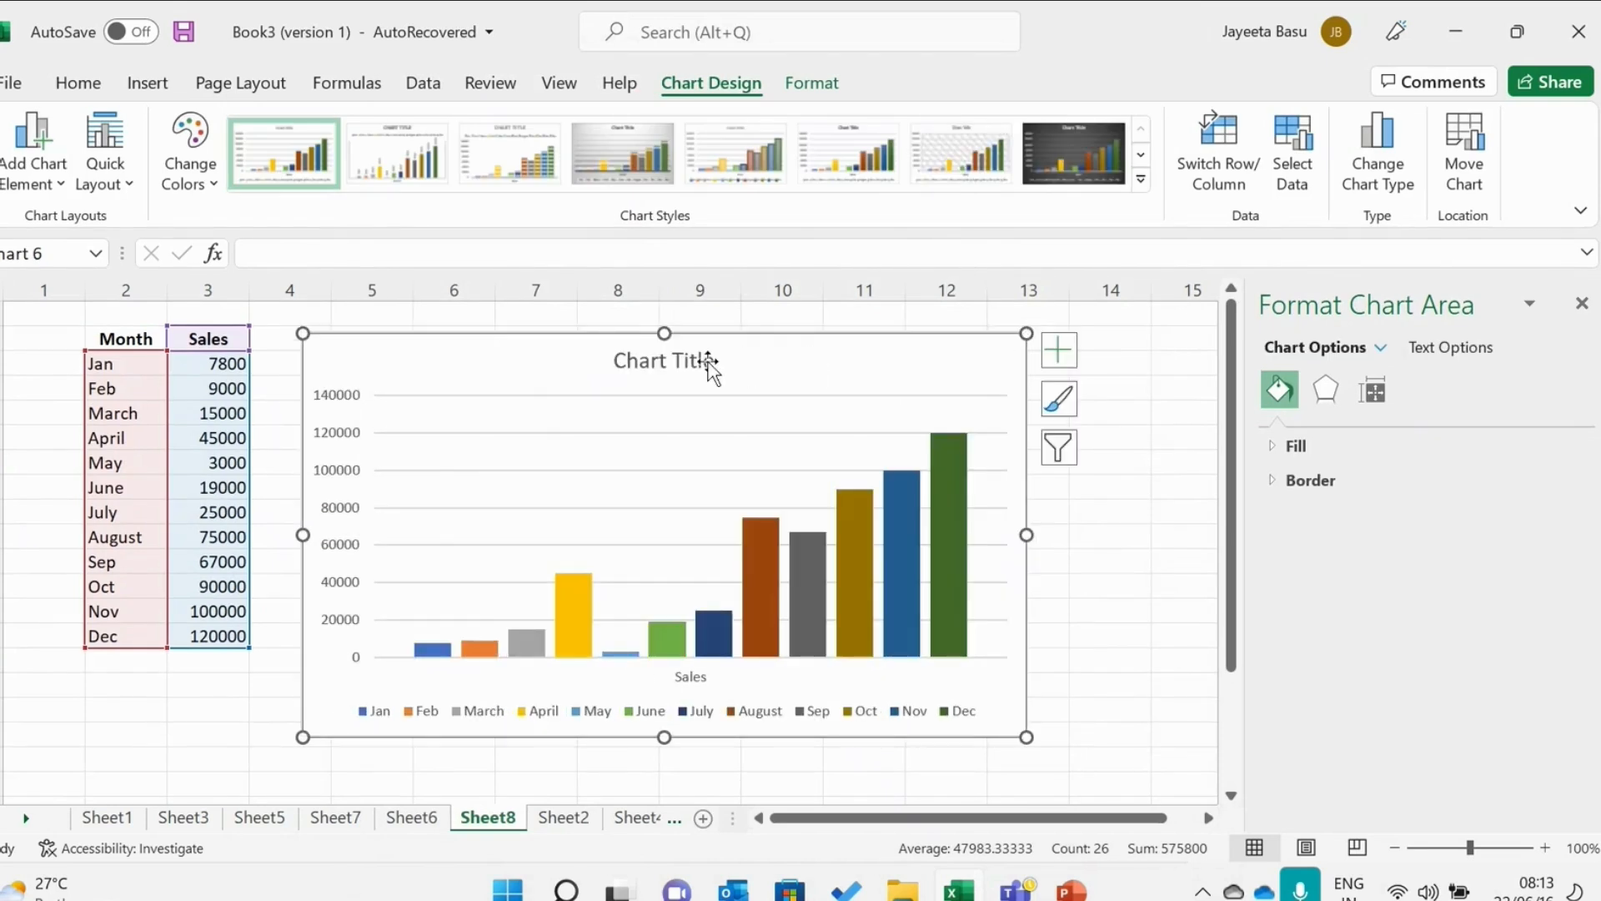
left_click(709, 363)
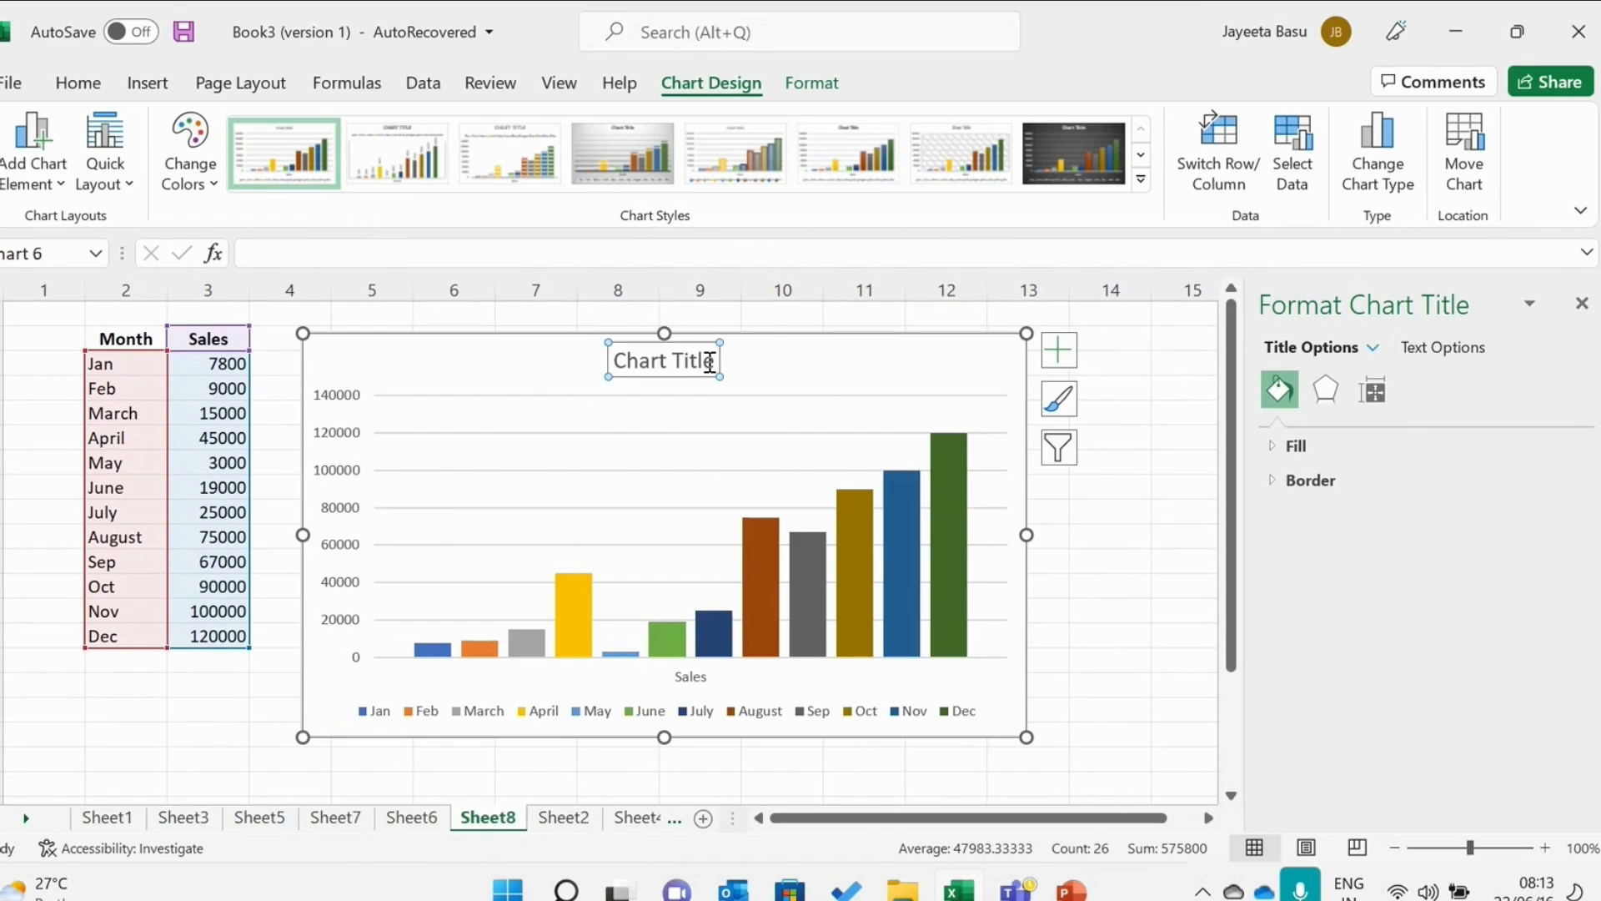
key("Delete")
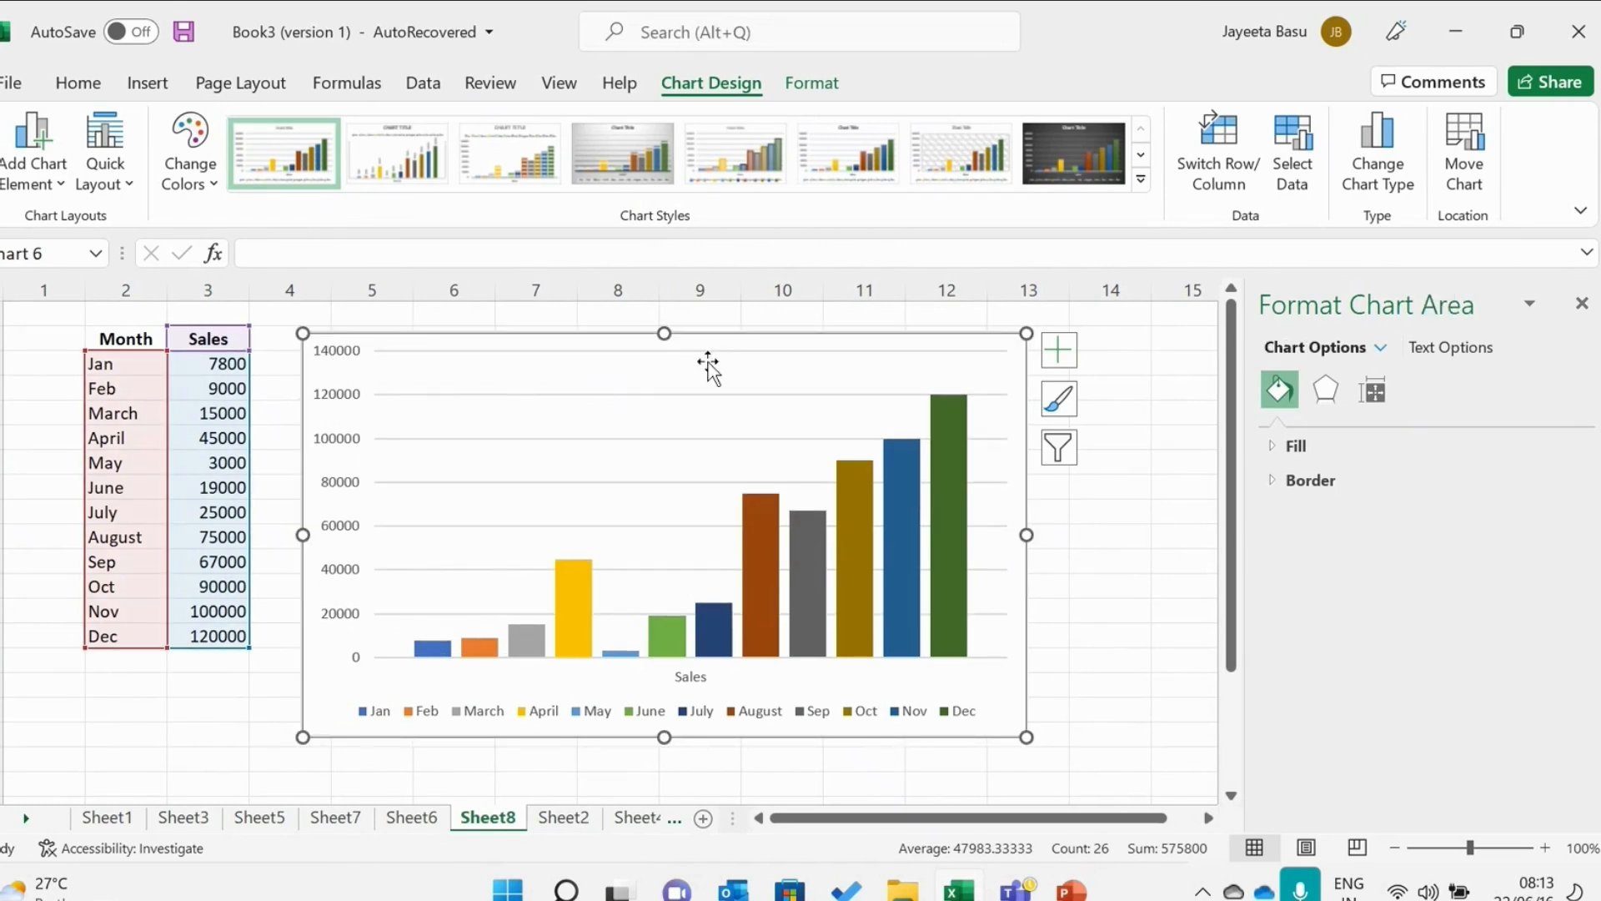
key("ctrl+z")
- Replace the chart's placeholder title with Sales Projection Monthwise and commit it
left_click(709, 360)
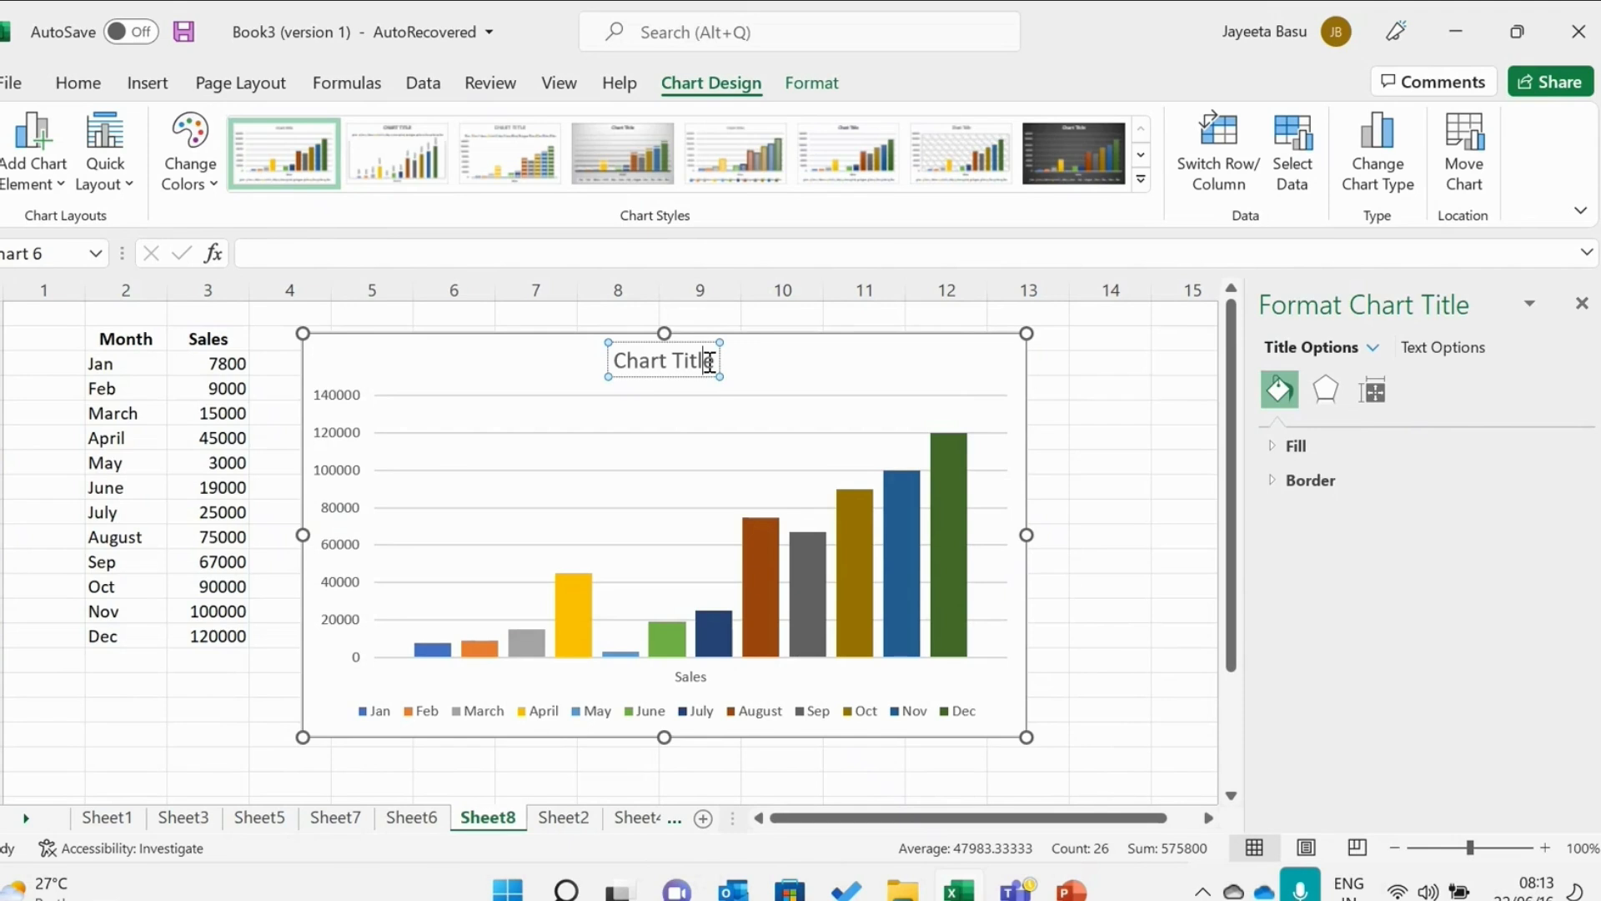
key("BackSpace")
key("BackSpace")
key("BackSpace")
key("BackSpace")
key("BackSpace")
key("BackSpace")
key("BackSpace")
key("BackSpace")
key("BackSpace")
key("BackSpace")
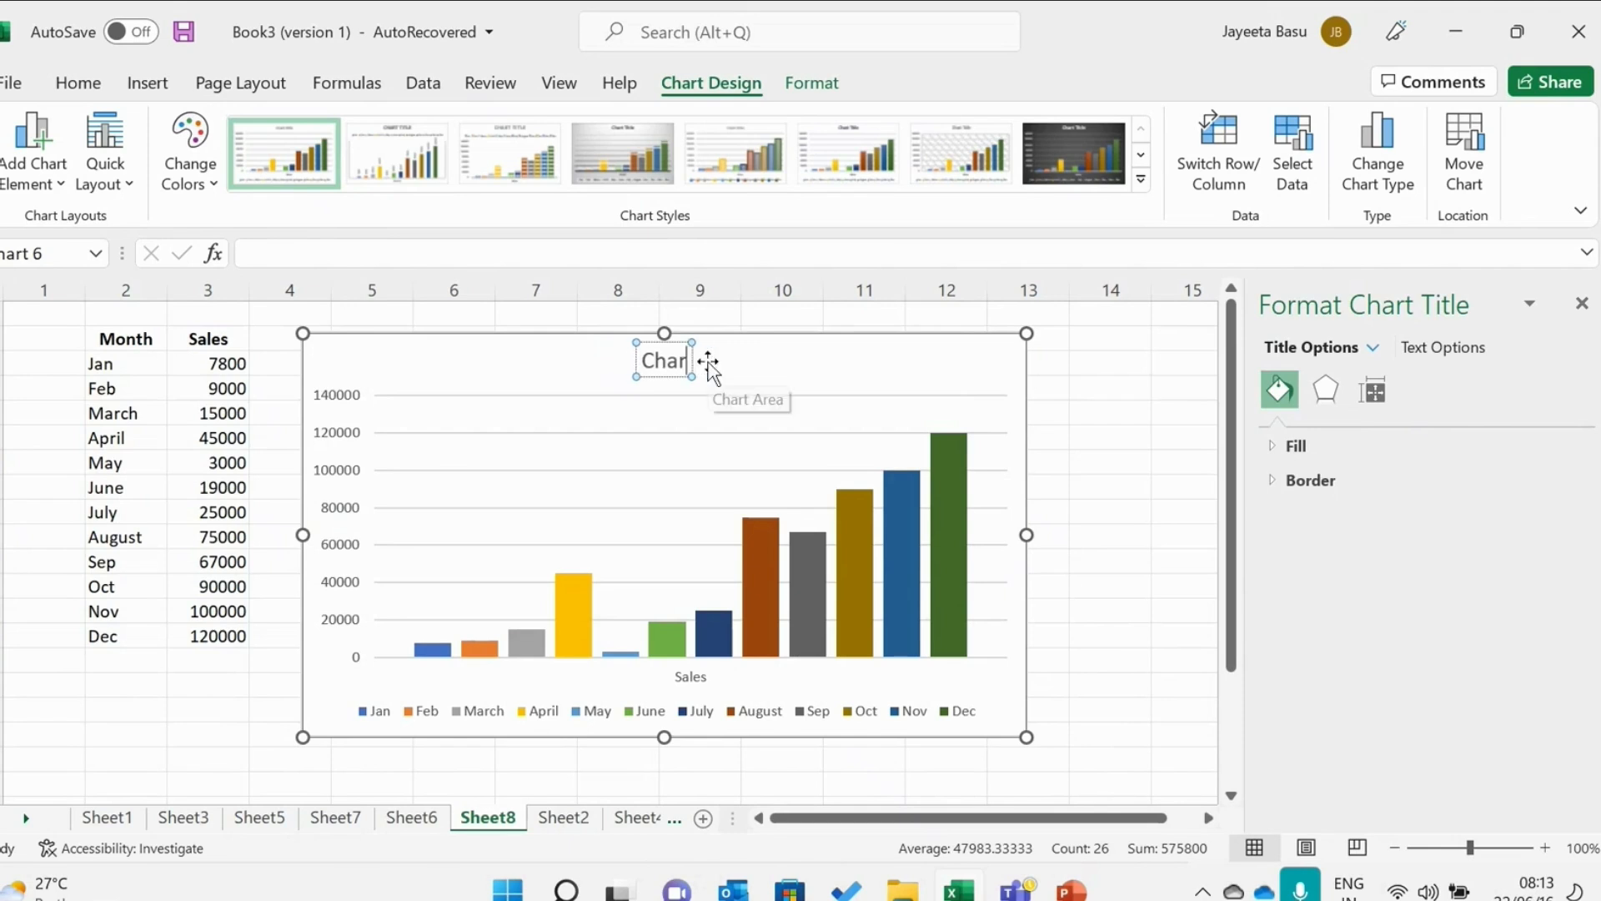
key("BackSpace")
key("Caps_Lock")
type("S")
key("Caps_Lock")
type("a")
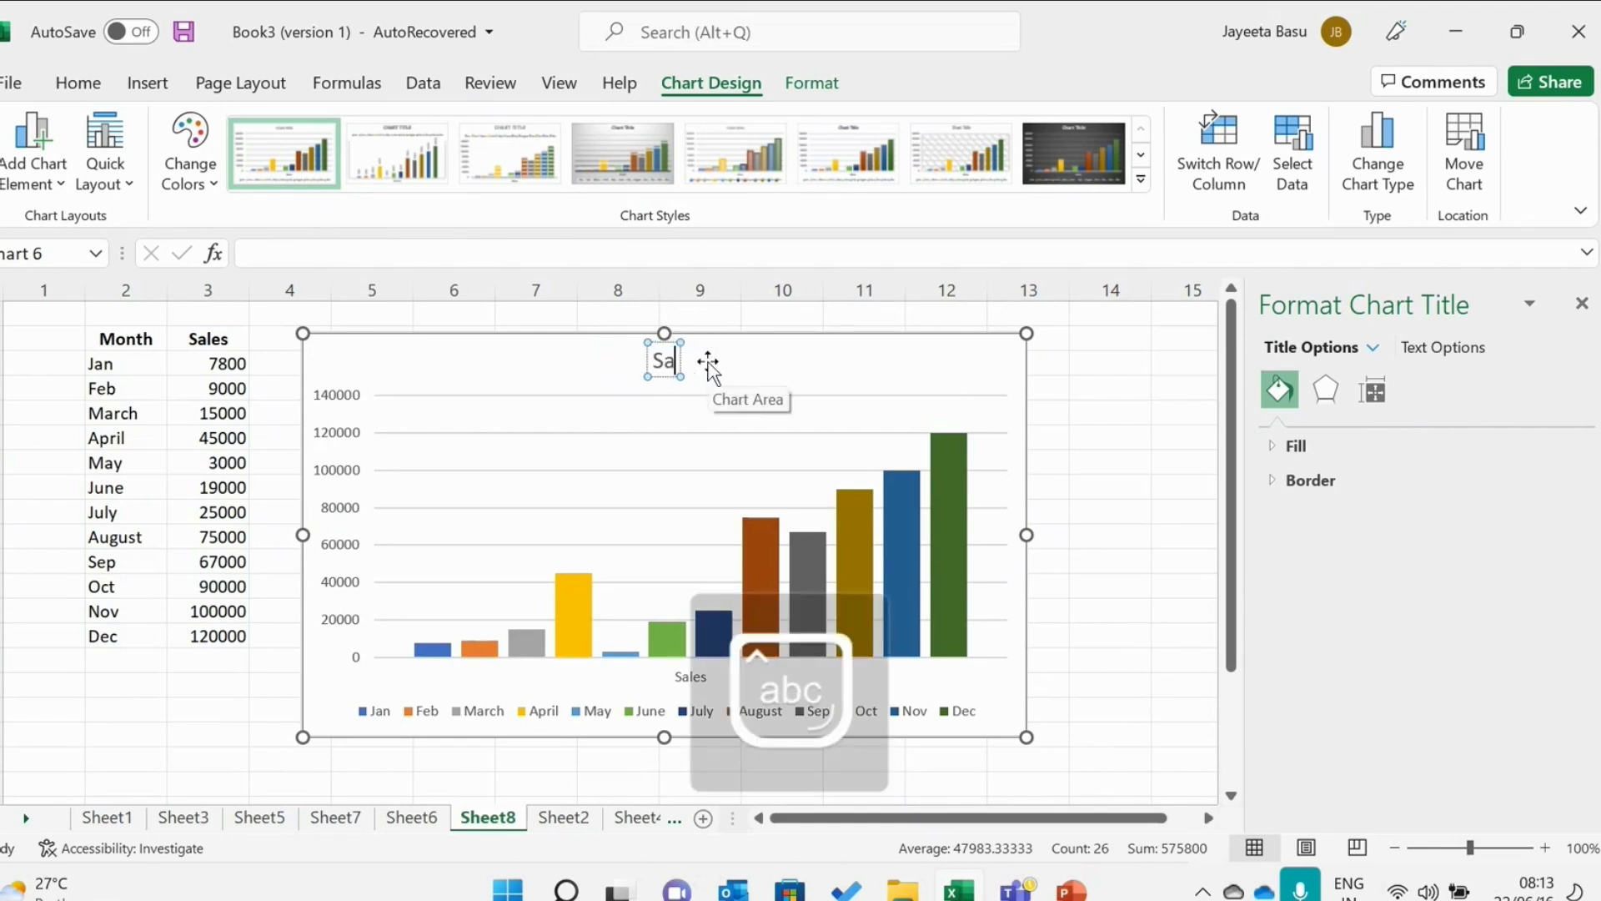
type("les")
key("Caps_Lock")
type("P")
key("Caps_Lock")
type("ro")
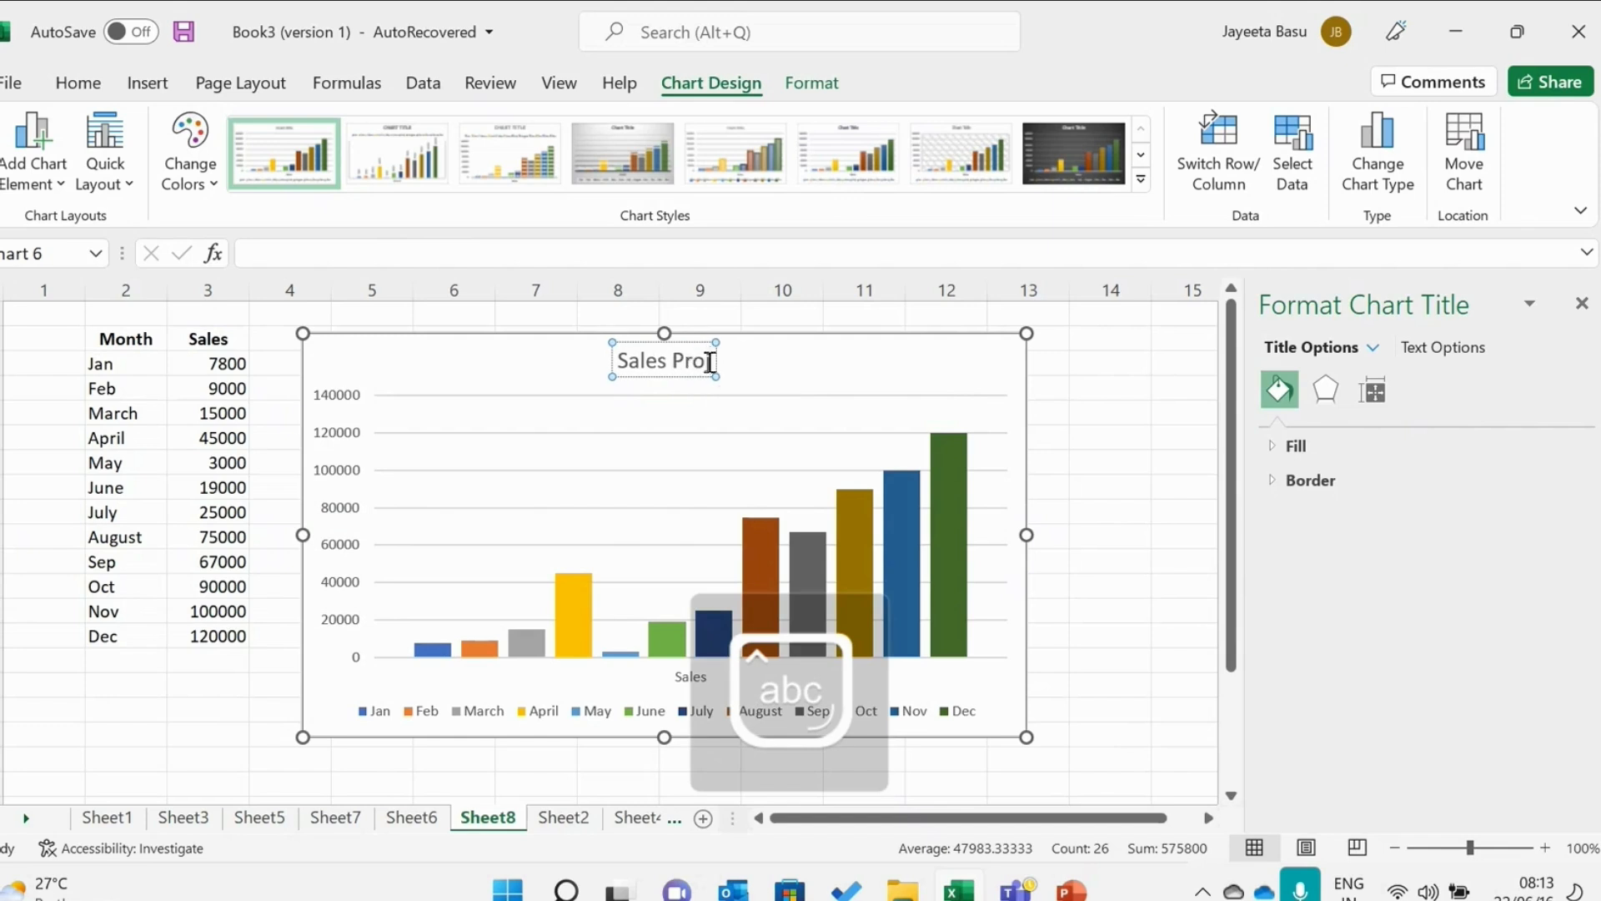
type("jection")
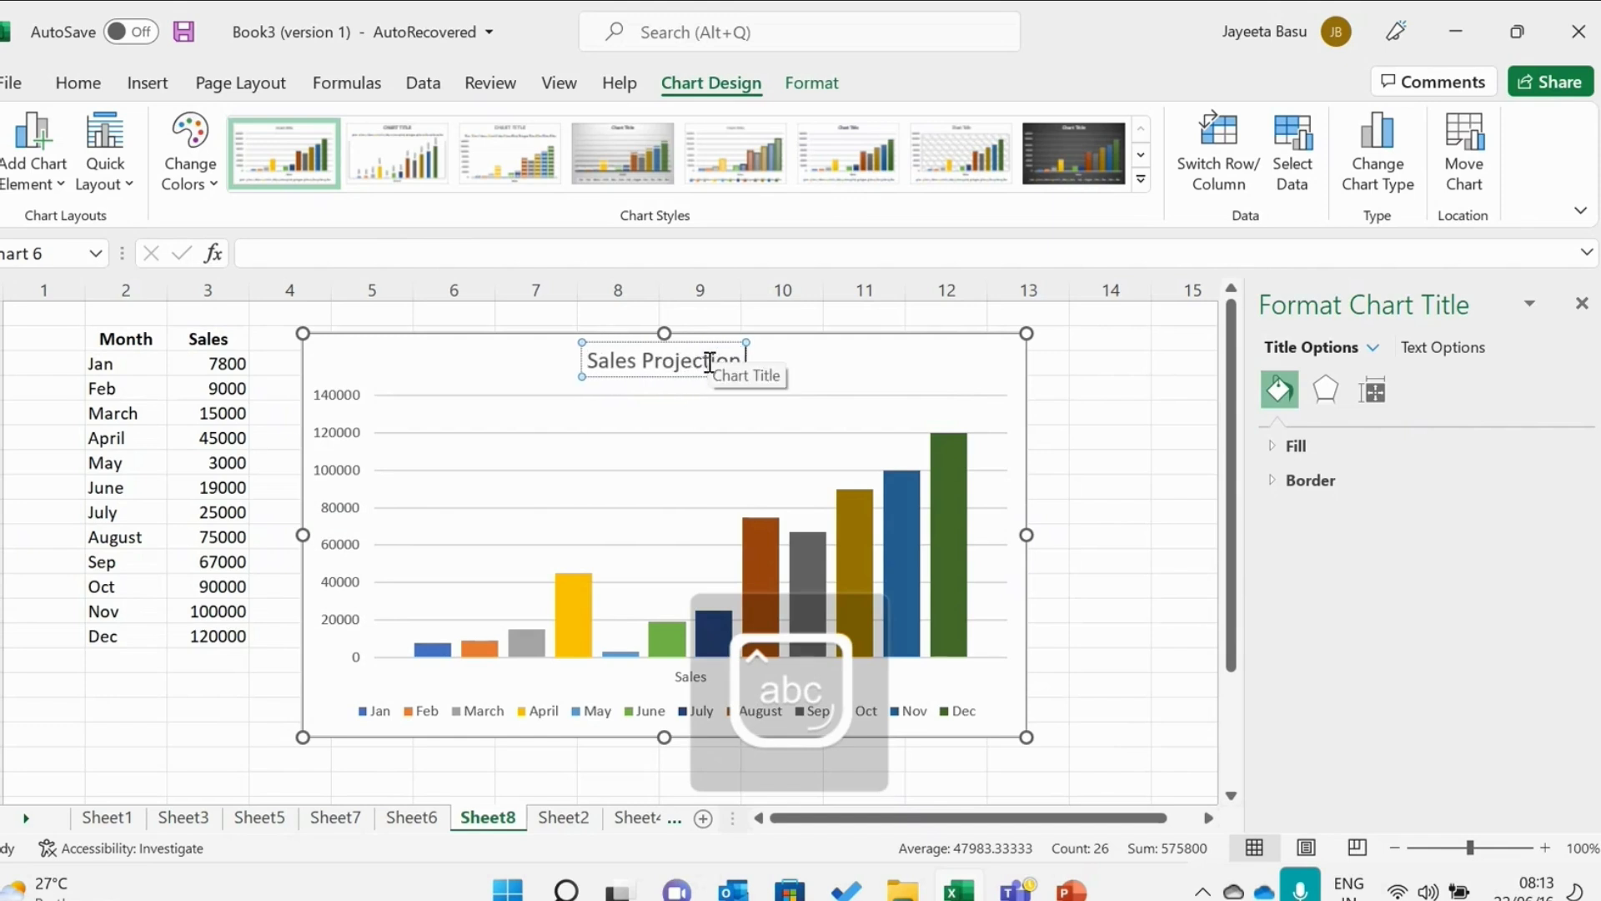
key("Caps_Lock")
type("Y")
key("Caps_Lock")
type("ear")
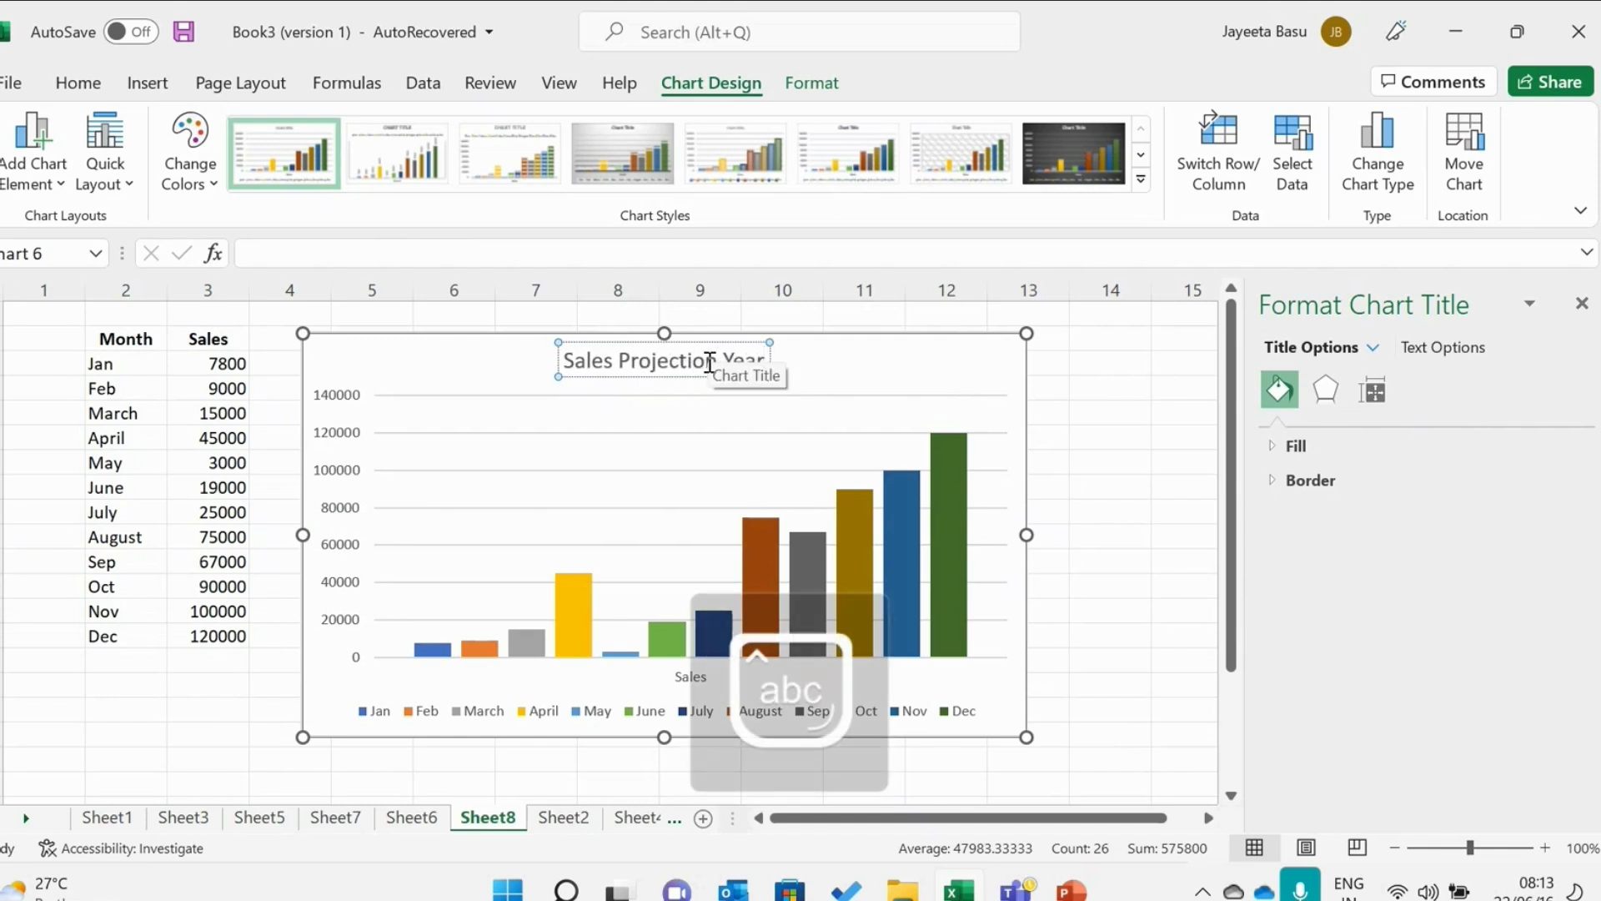
key("BackSpace")
key("BackSpace")
key("BackSpace")
key("BackSpace")
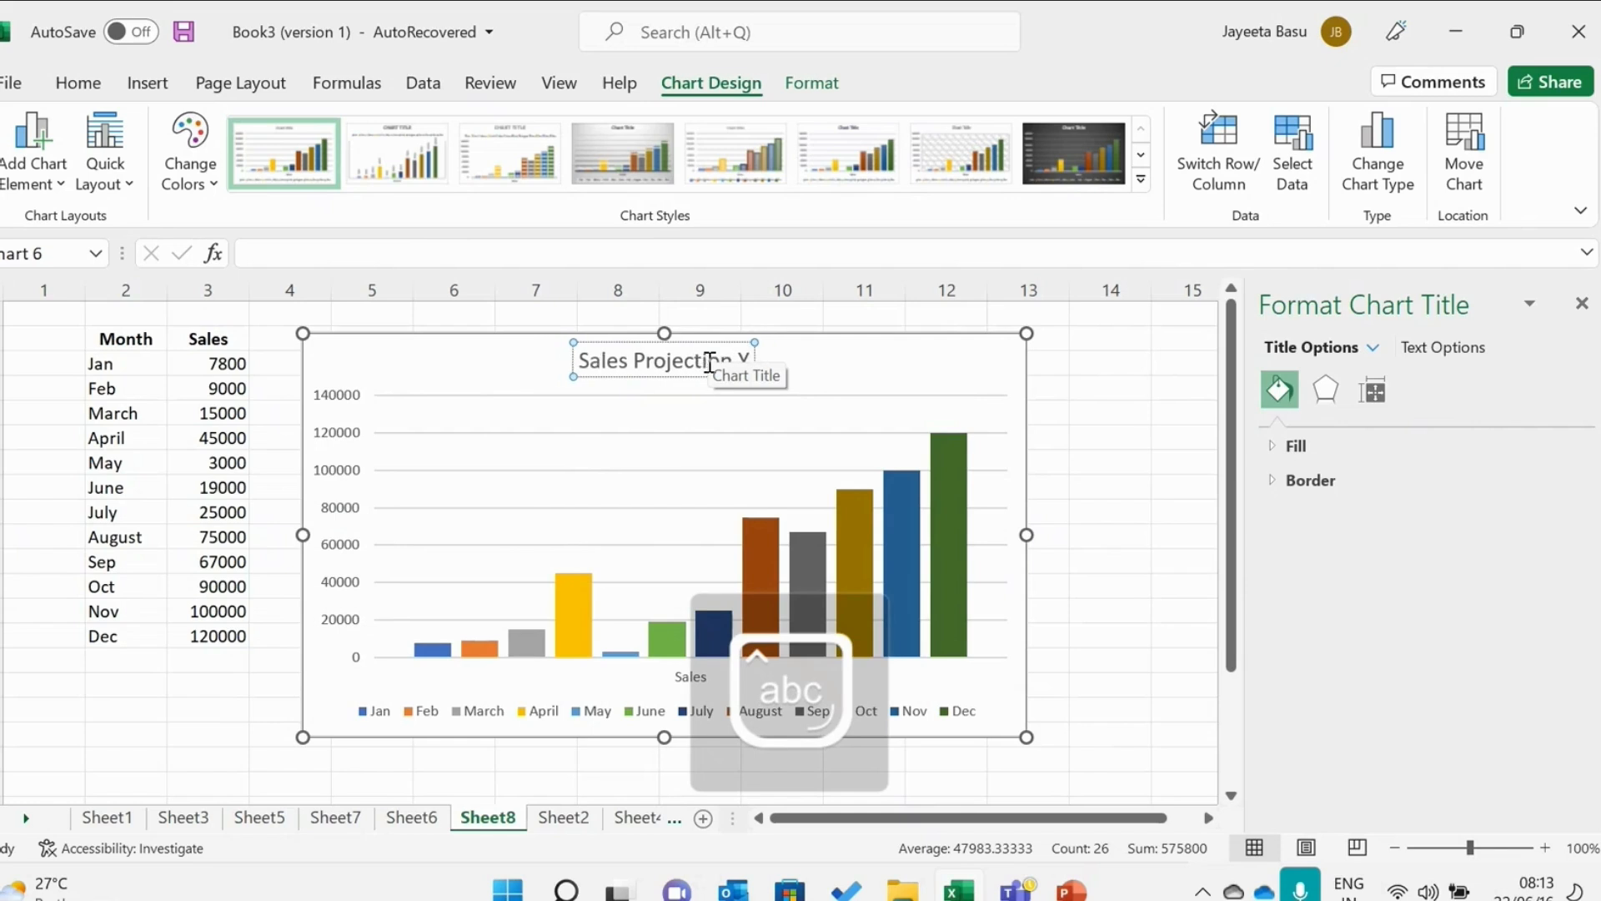
key("Caps_Lock")
type("M")
key("Caps_Lock")
type("onthwise")
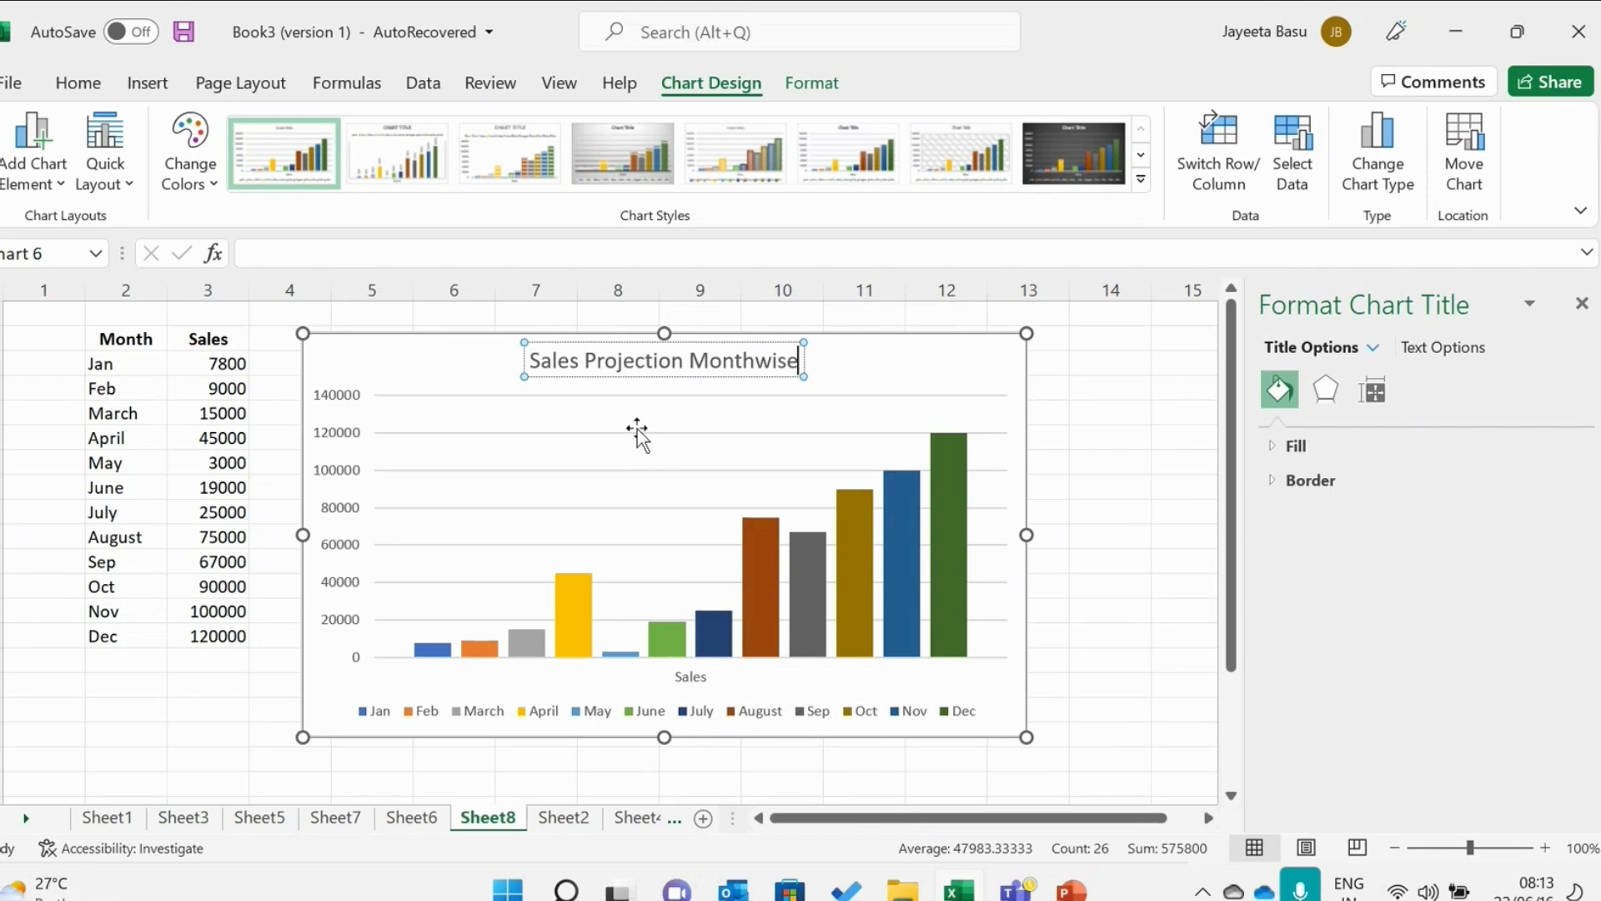
left_click(1080, 508)
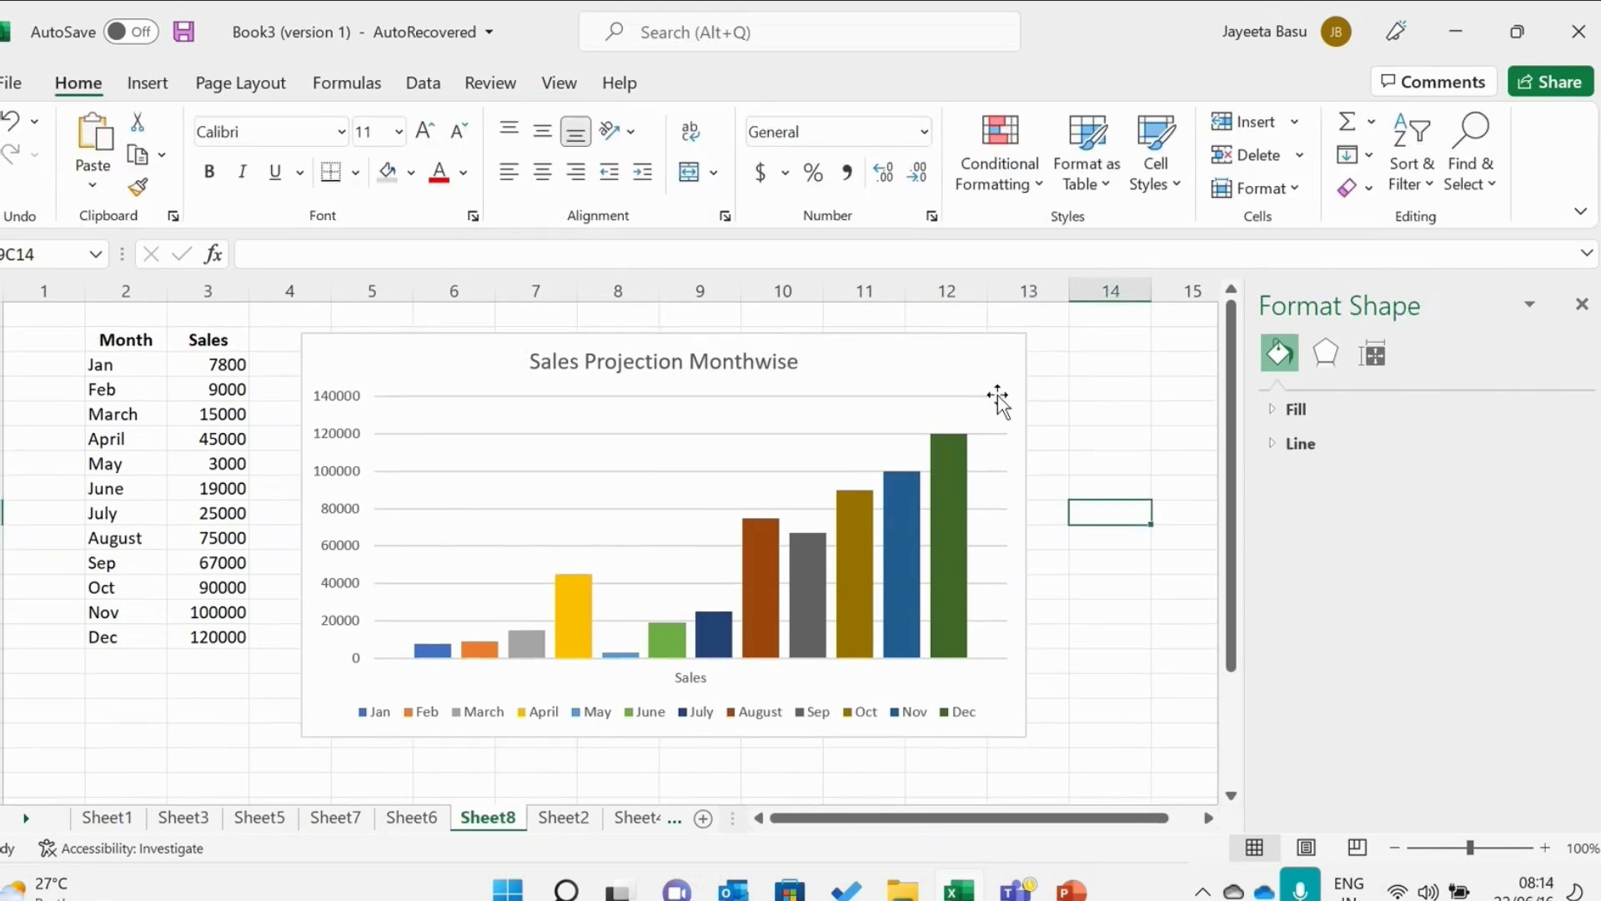
- Add axis titles to the column chart through its chart elements
left_click(988, 368)
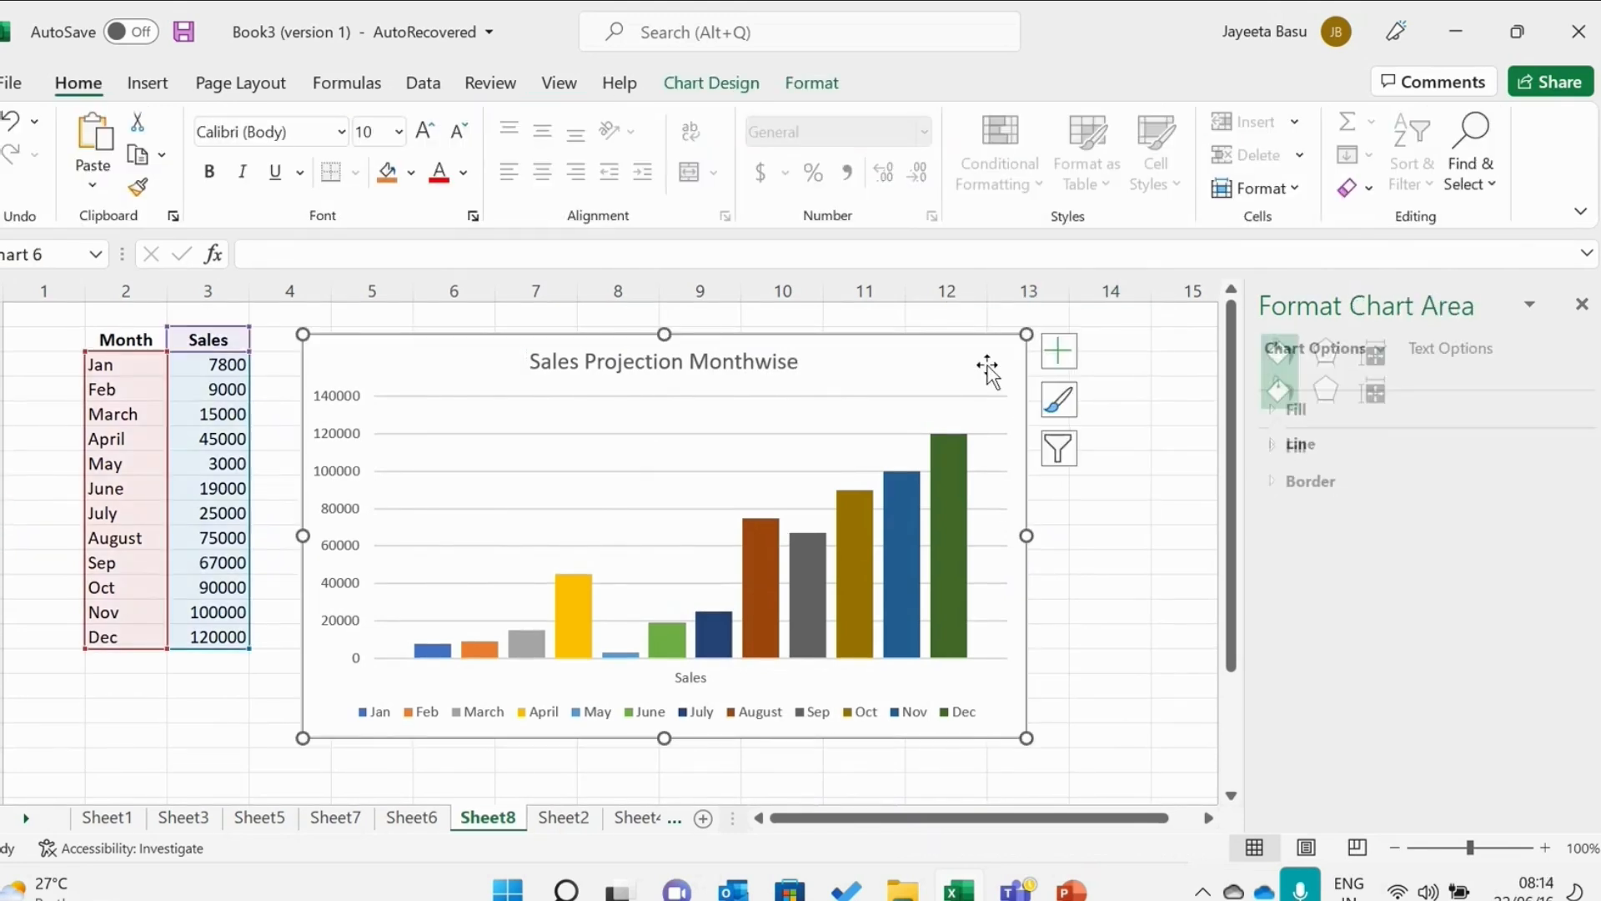
left_click(1059, 353)
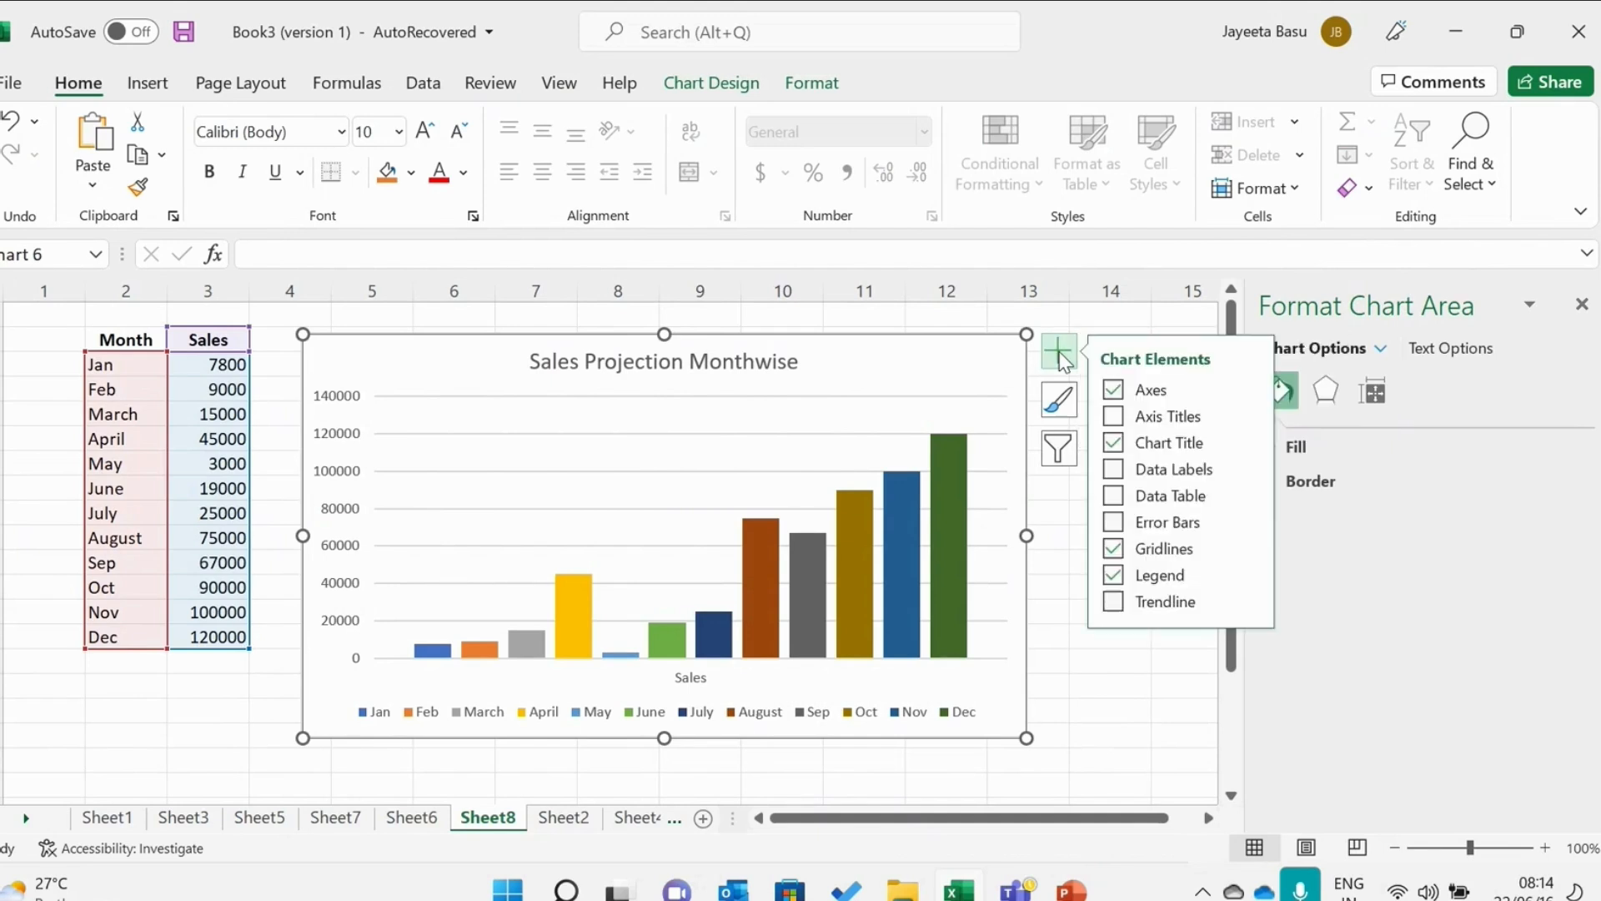
left_click(1117, 417)
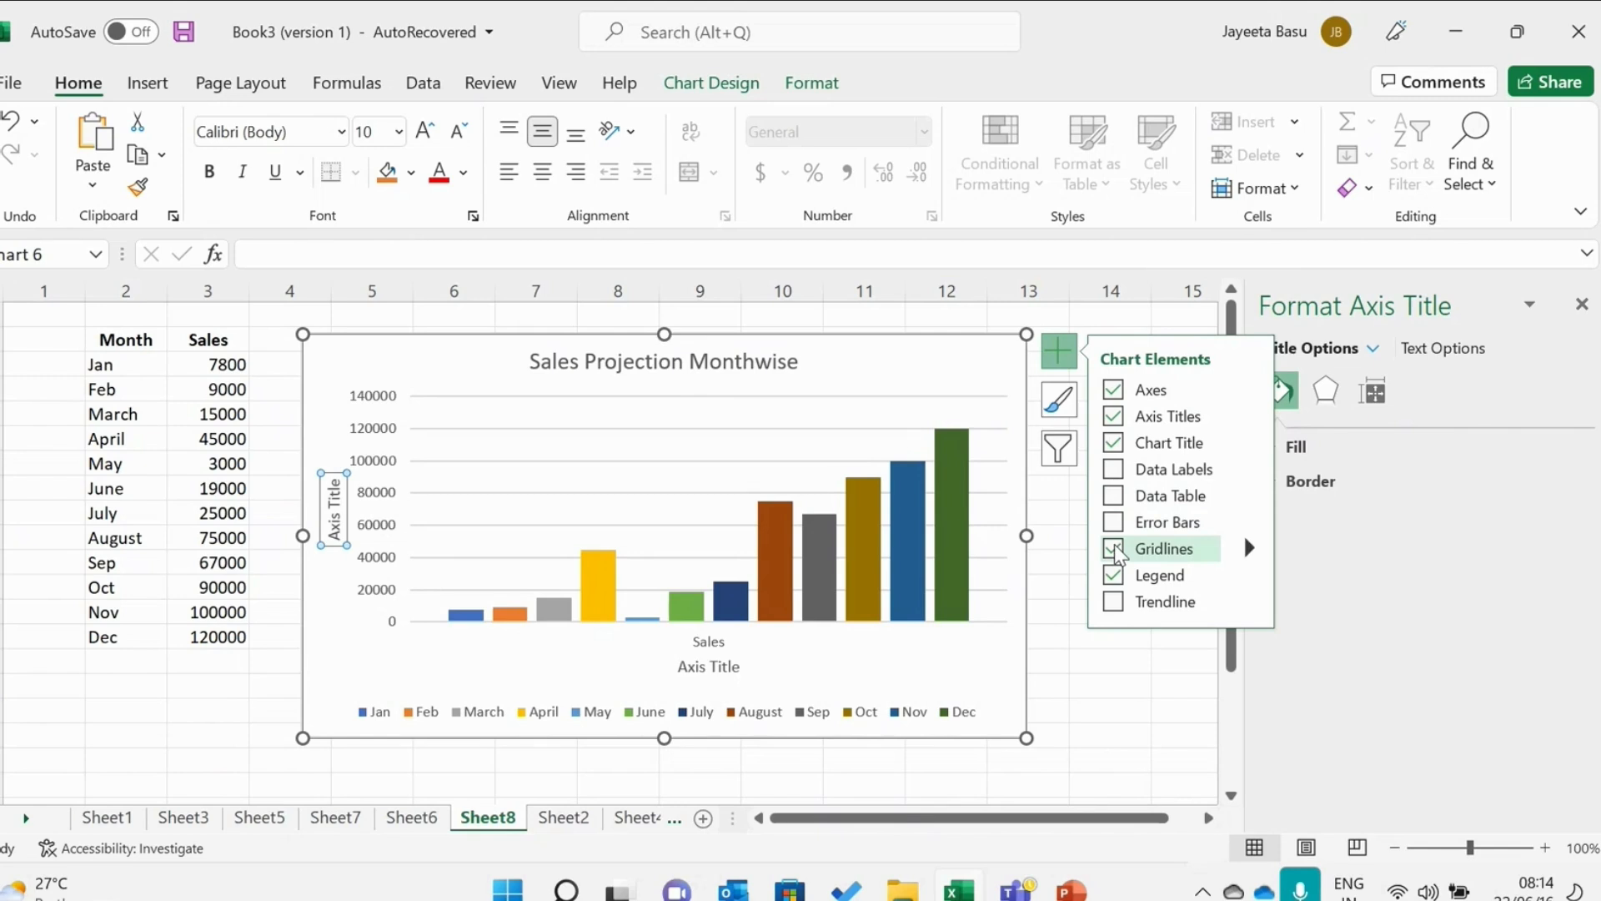
- Add a trendline to the column chart based on the July series
left_click(1114, 604)
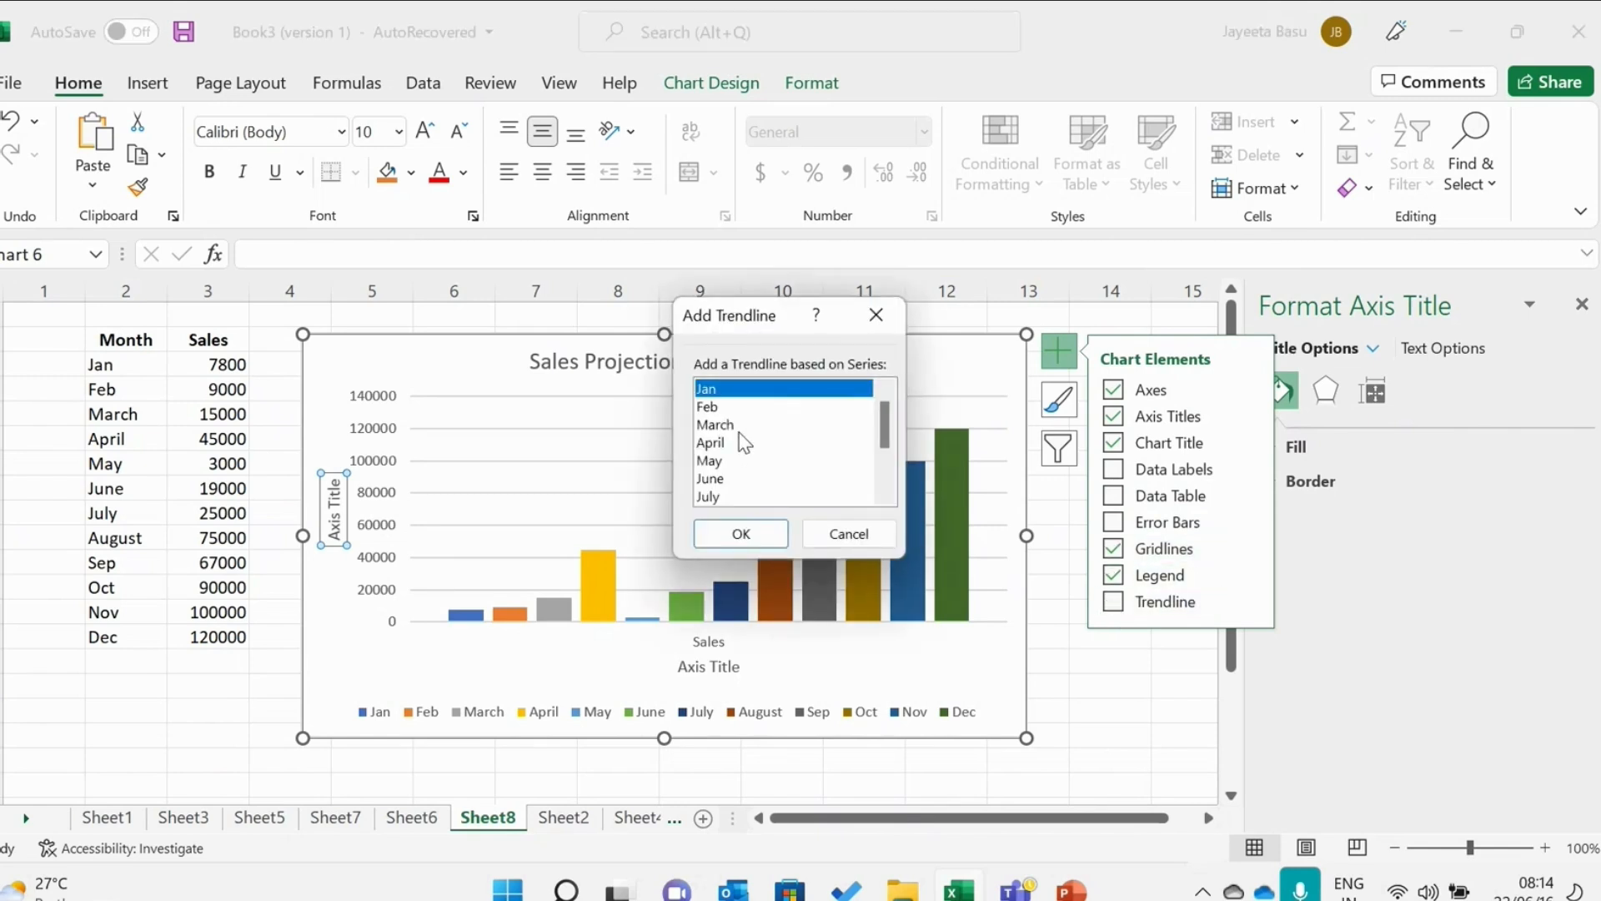
left_click(727, 411)
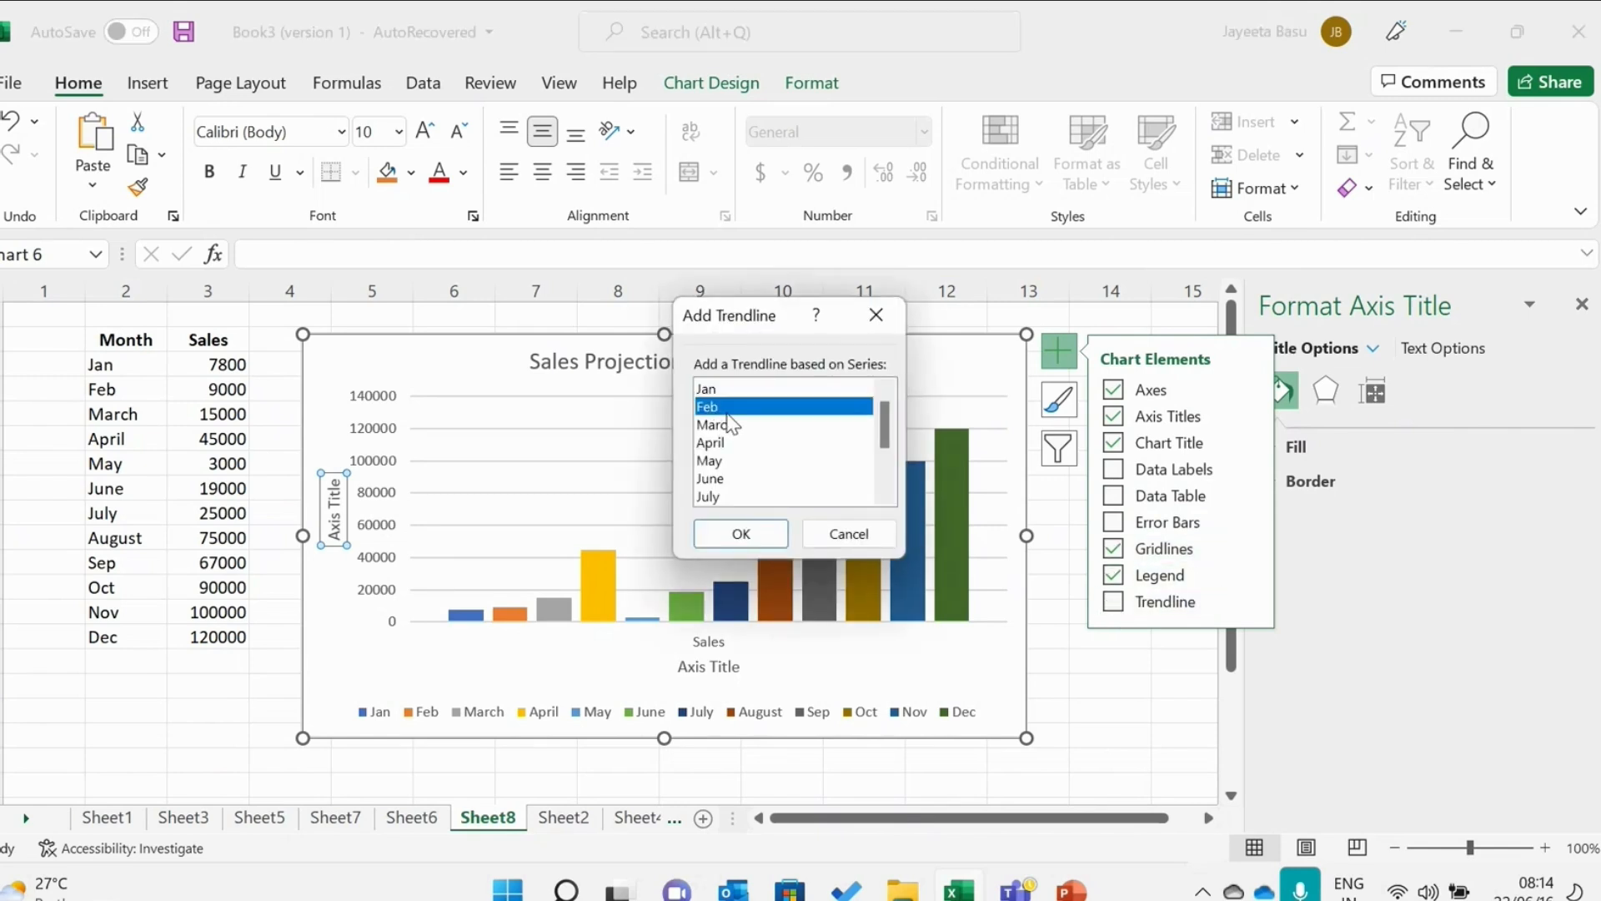
left_click(722, 498)
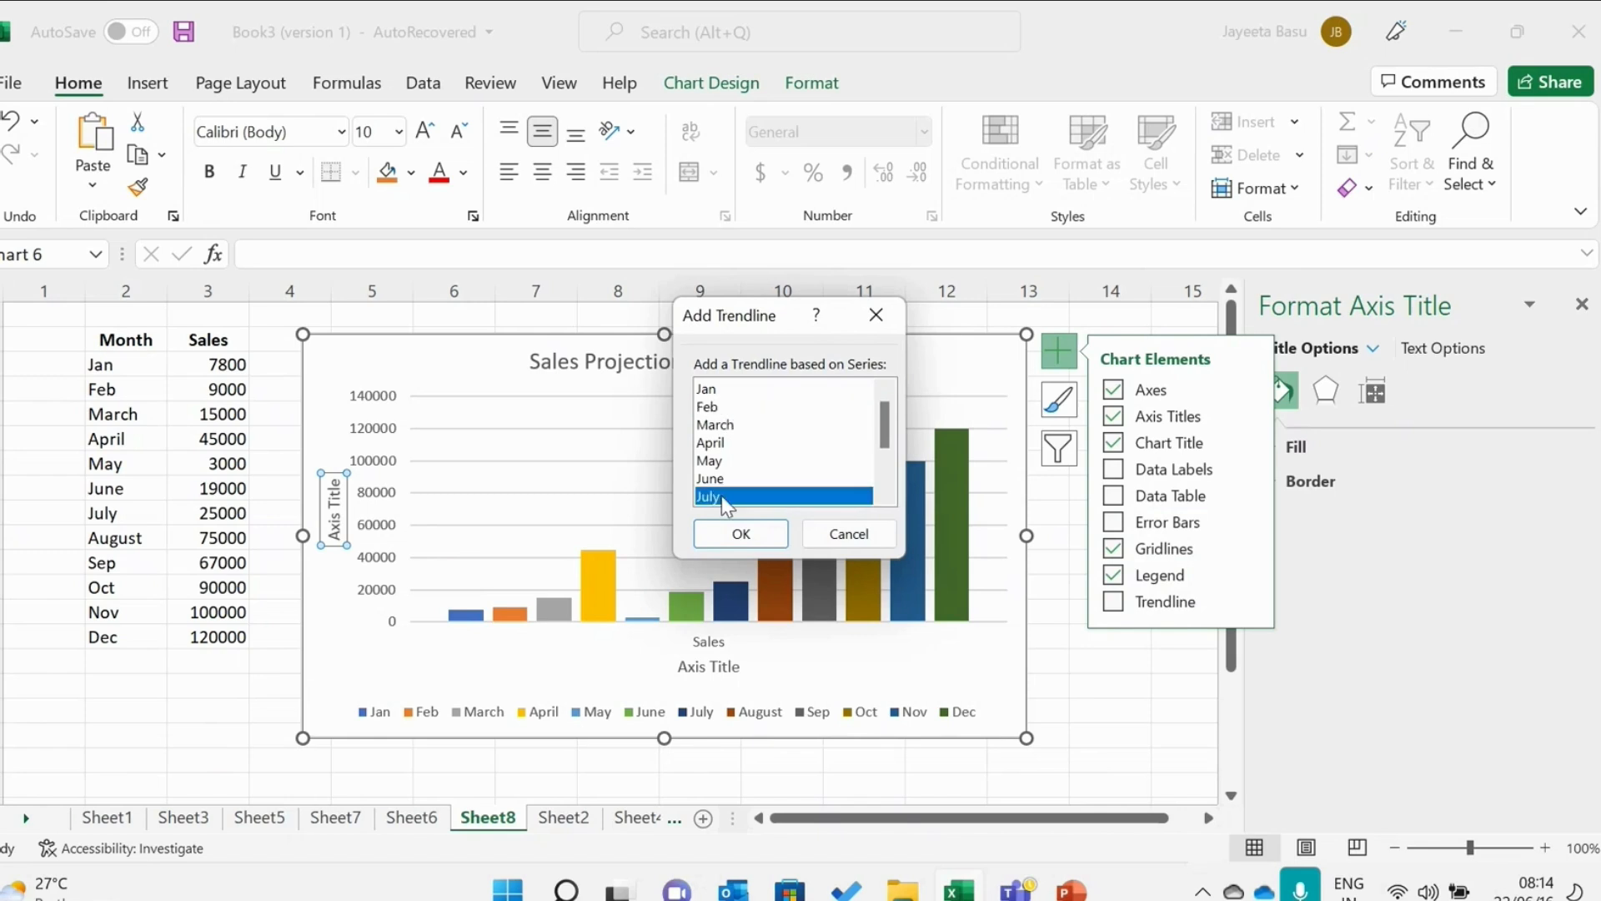
left_click(740, 540)
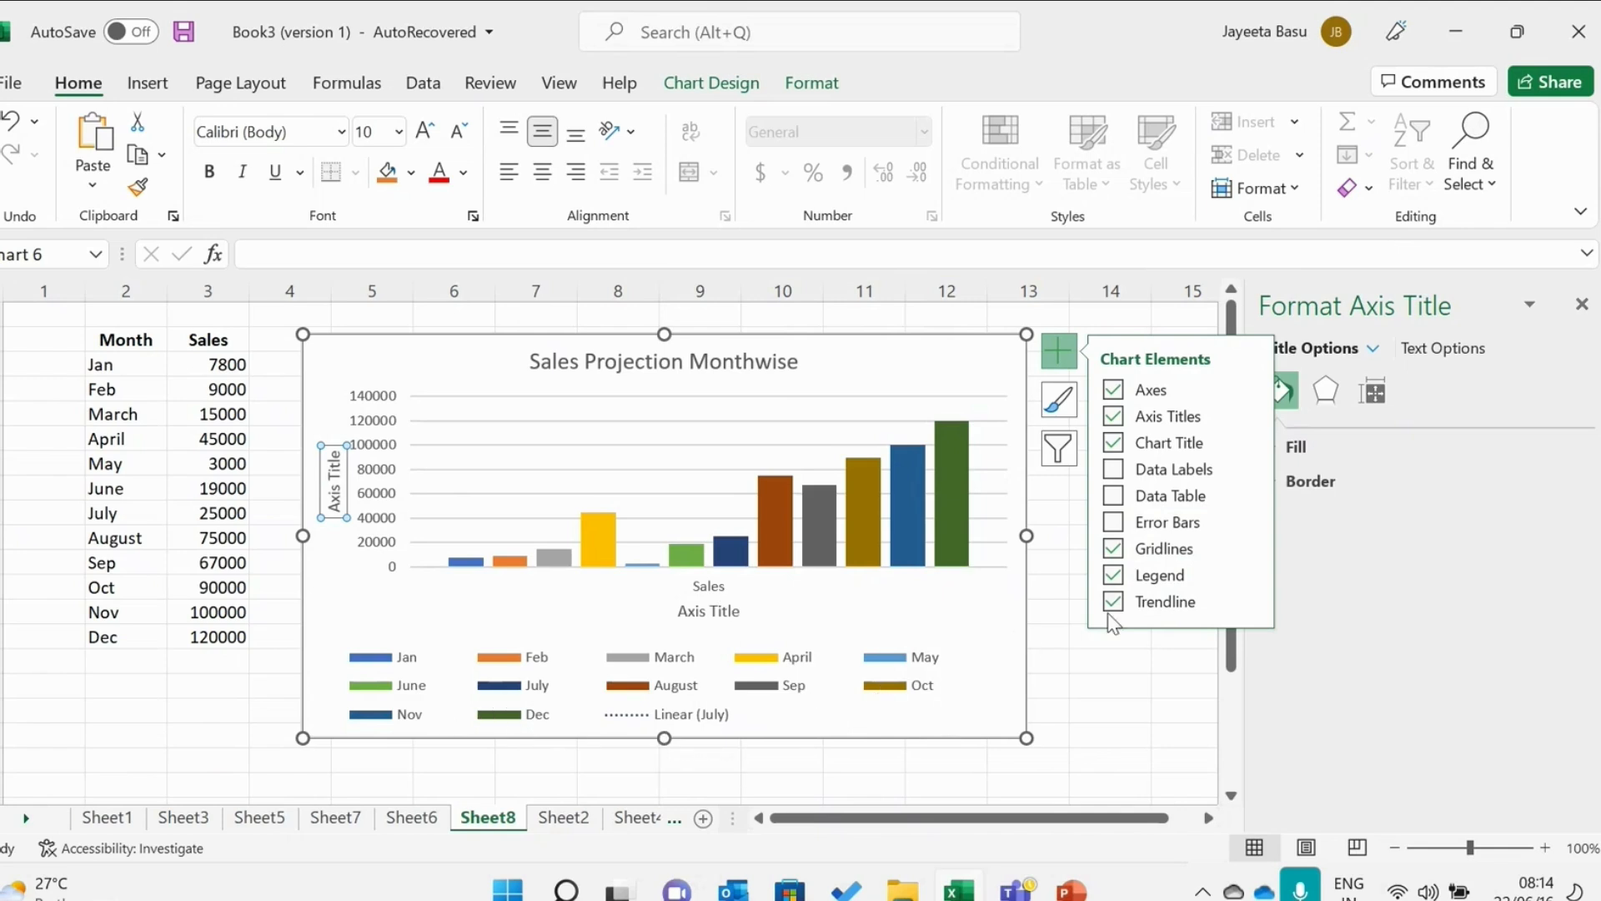
- Add another linear trendline to the chart based on the Jan series
mouse_move(1233, 602)
left_click(1248, 602)
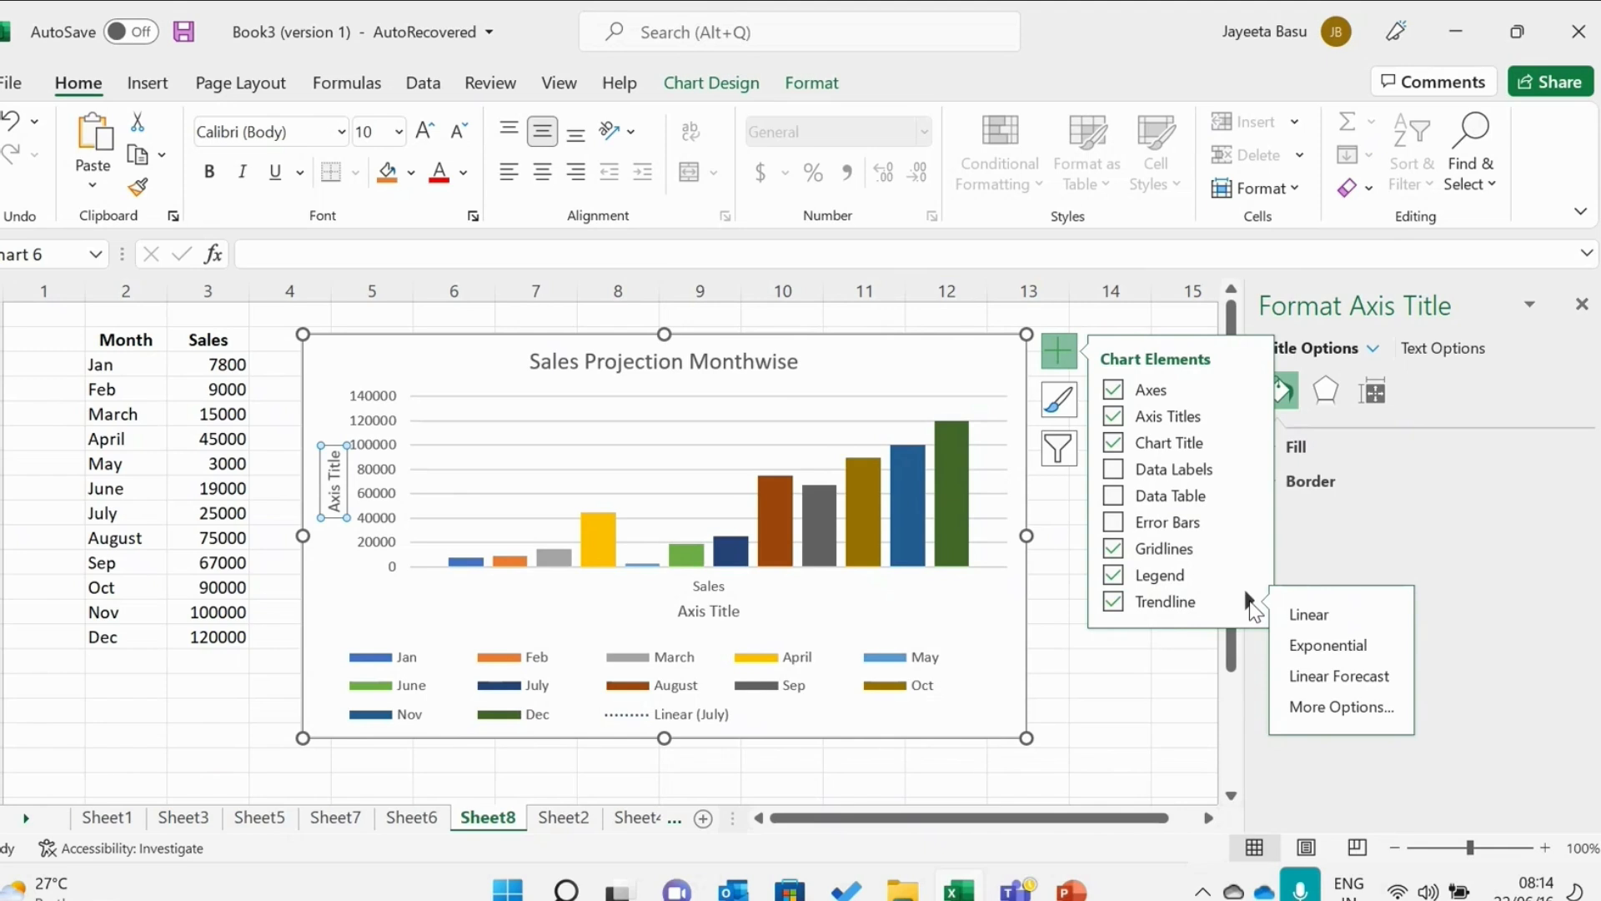
left_click(1297, 615)
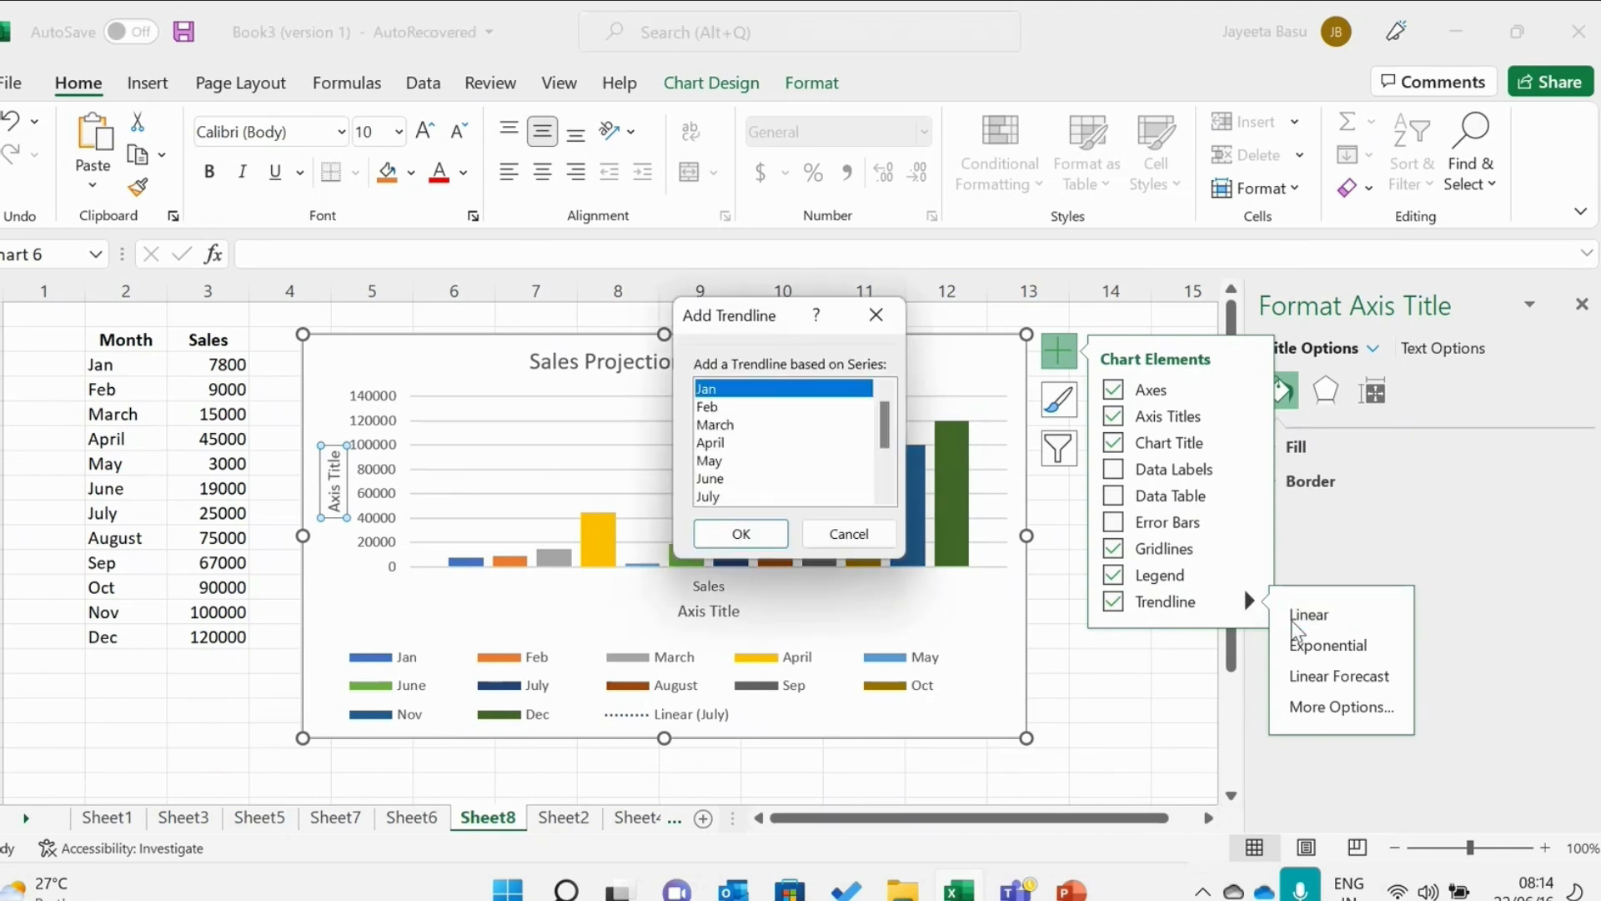
left_click(740, 534)
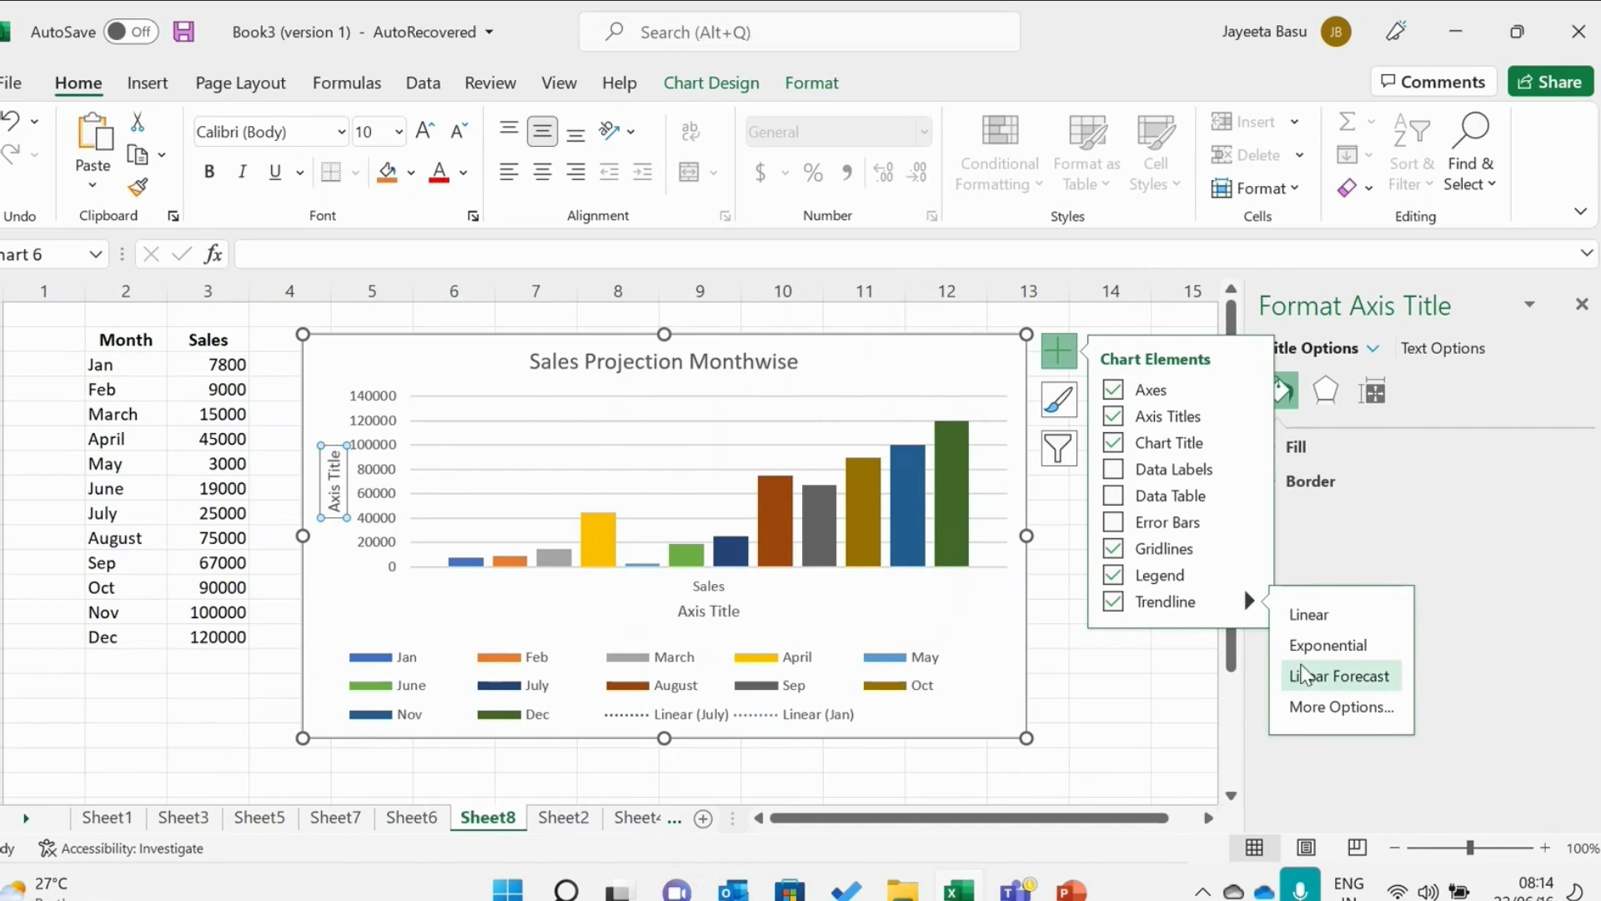
- Try an exponential trendline based on the March series and remove all trendlines from the chart
left_click(1317, 645)
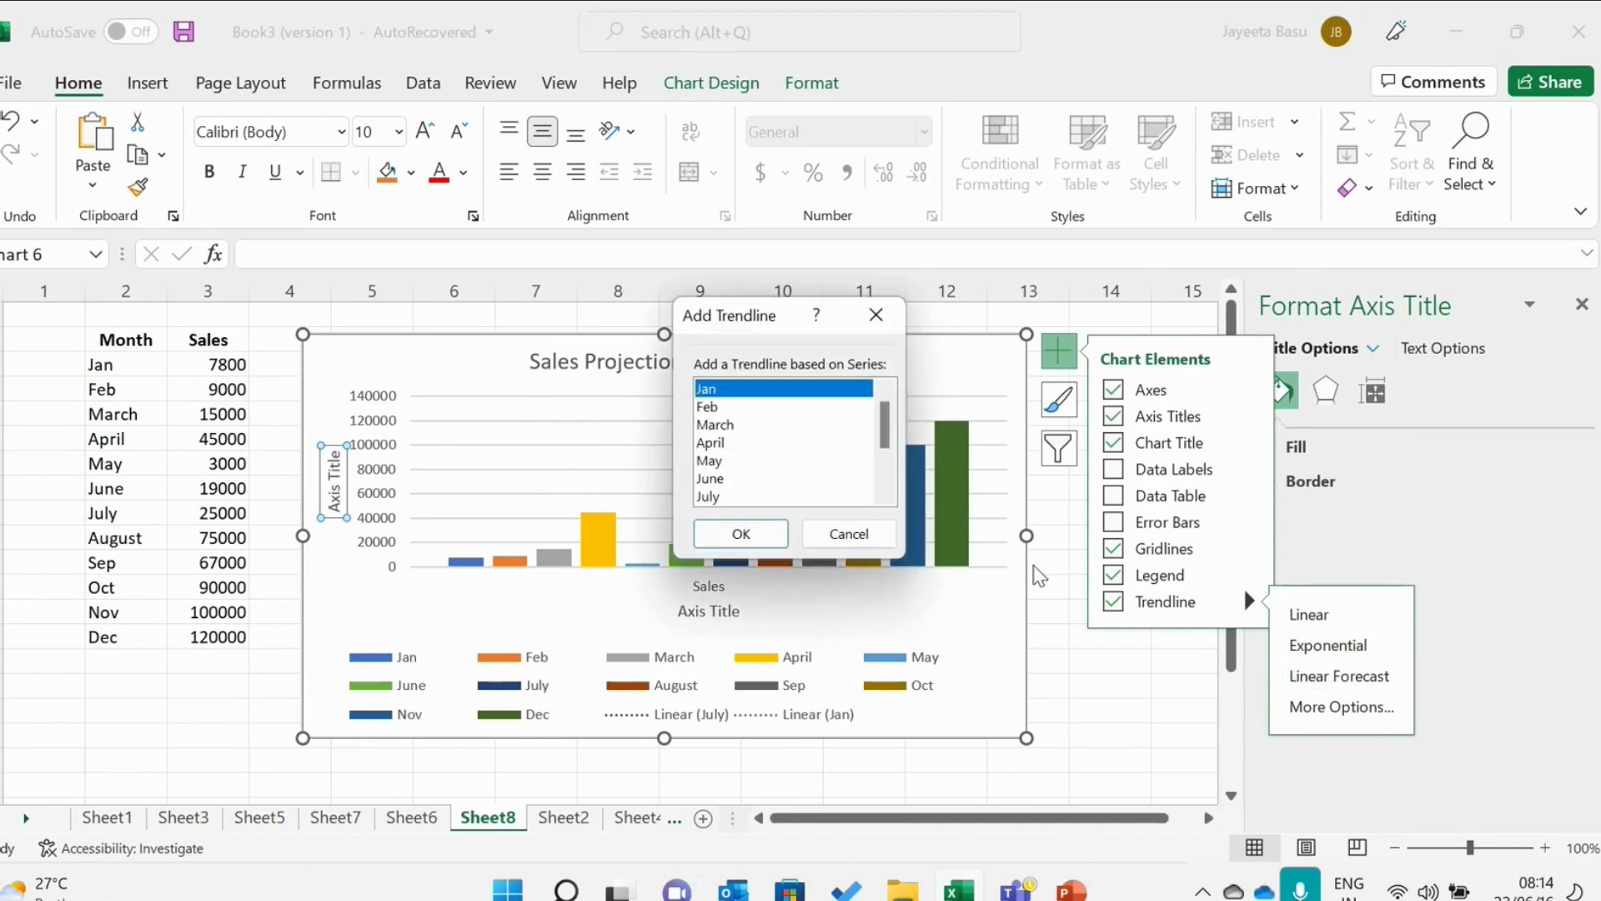
left_click(707, 424)
left_click(740, 534)
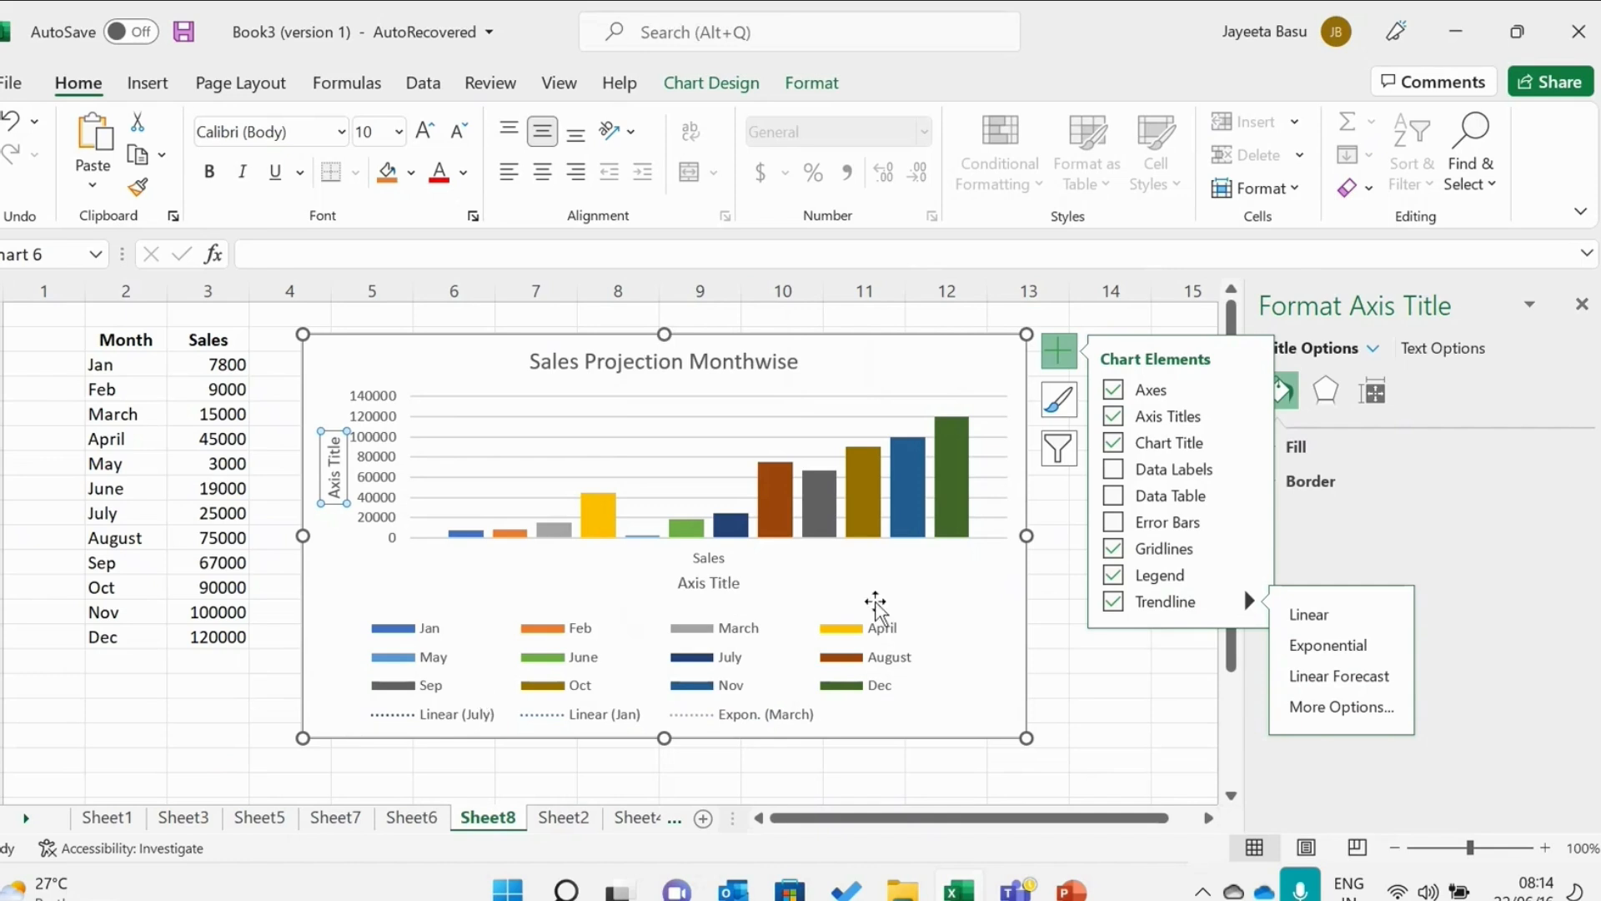
left_click(1114, 604)
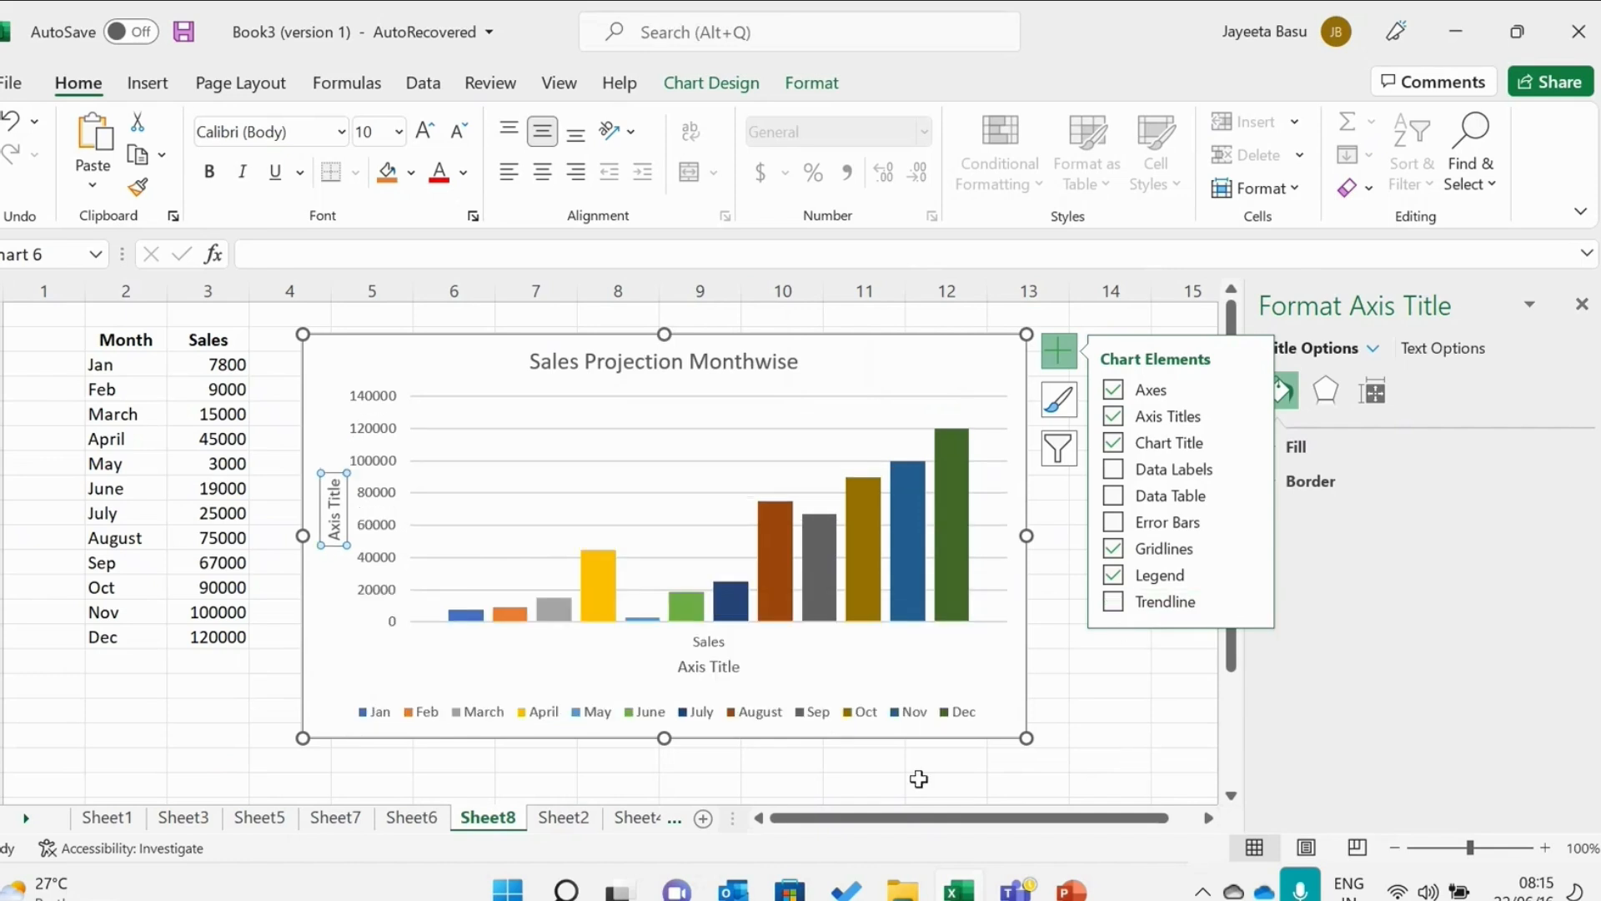
- Replace the vertical axis title's placeholder text with Total Sales
left_click(335, 507)
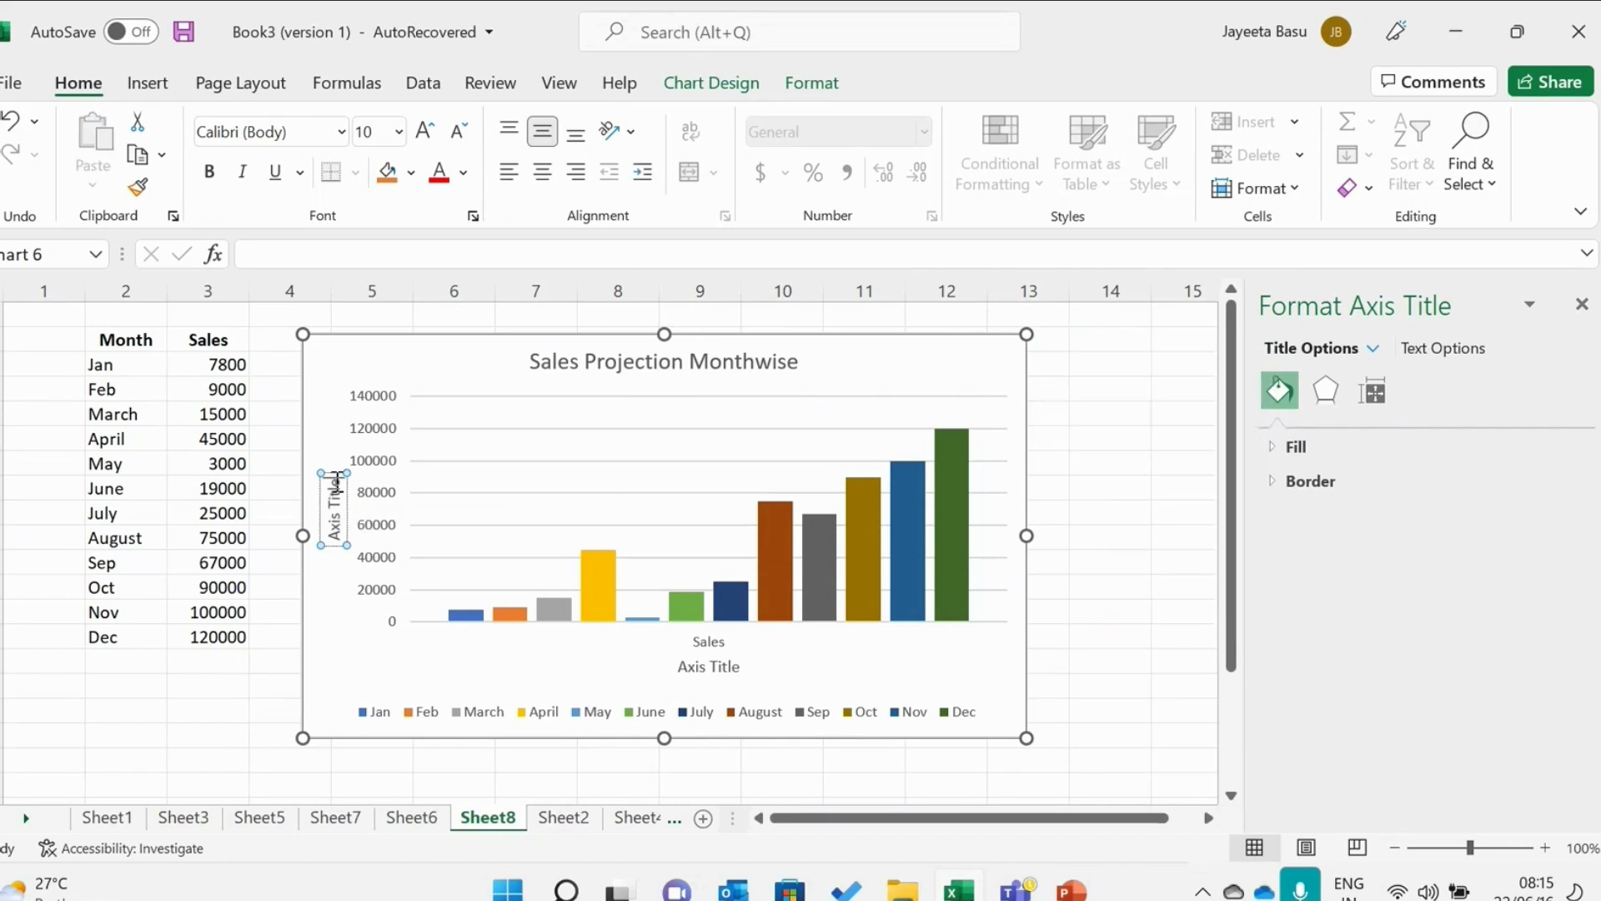
key("BackSpace")
key("BackSpace")
key("BackSpace")
key("BackSpace")
key("BackSpace")
key("BackSpace")
key("BackSpace")
key("BackSpace")
key("BackSpace")
key("BackSpace")
key("BackSpace")
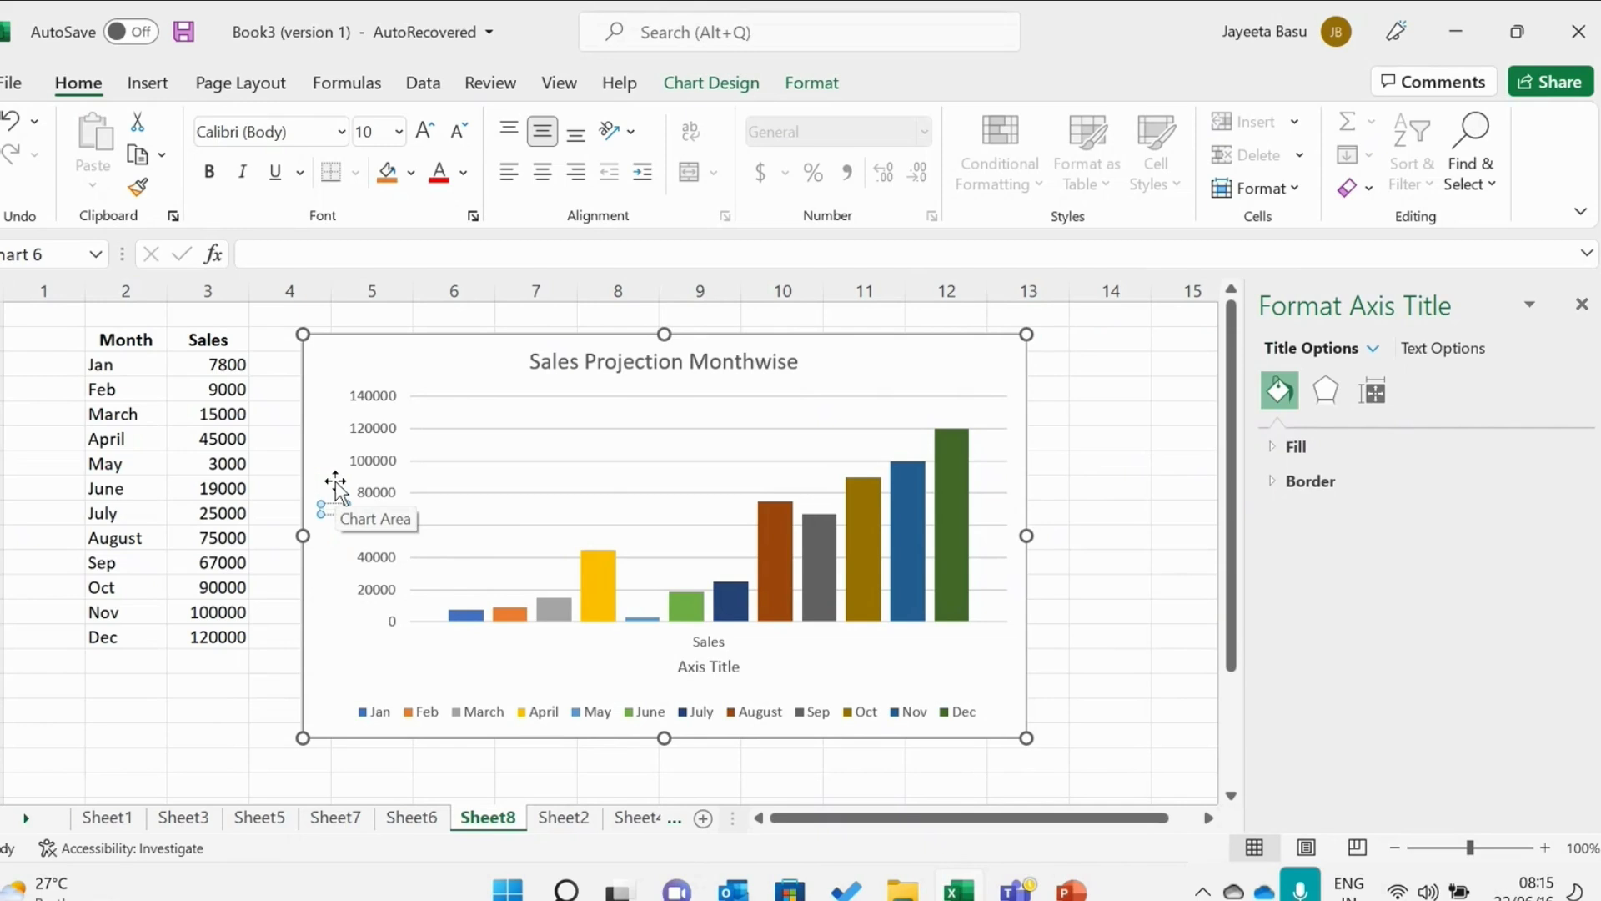
key("Caps_Lock")
key("Caps_Lock")
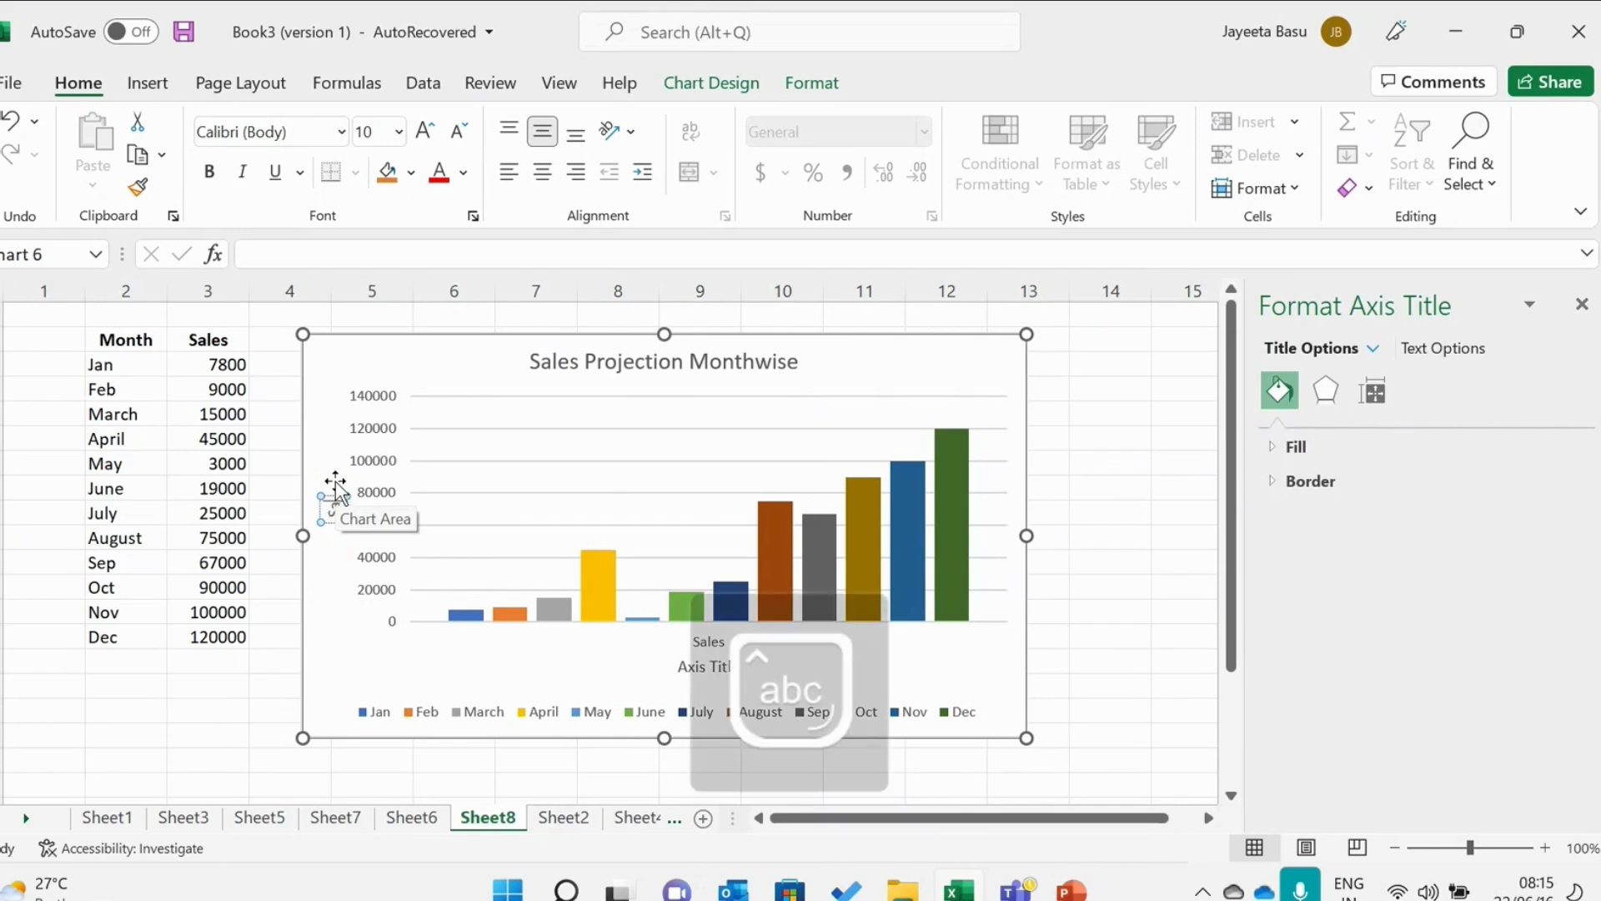
type("Sales")
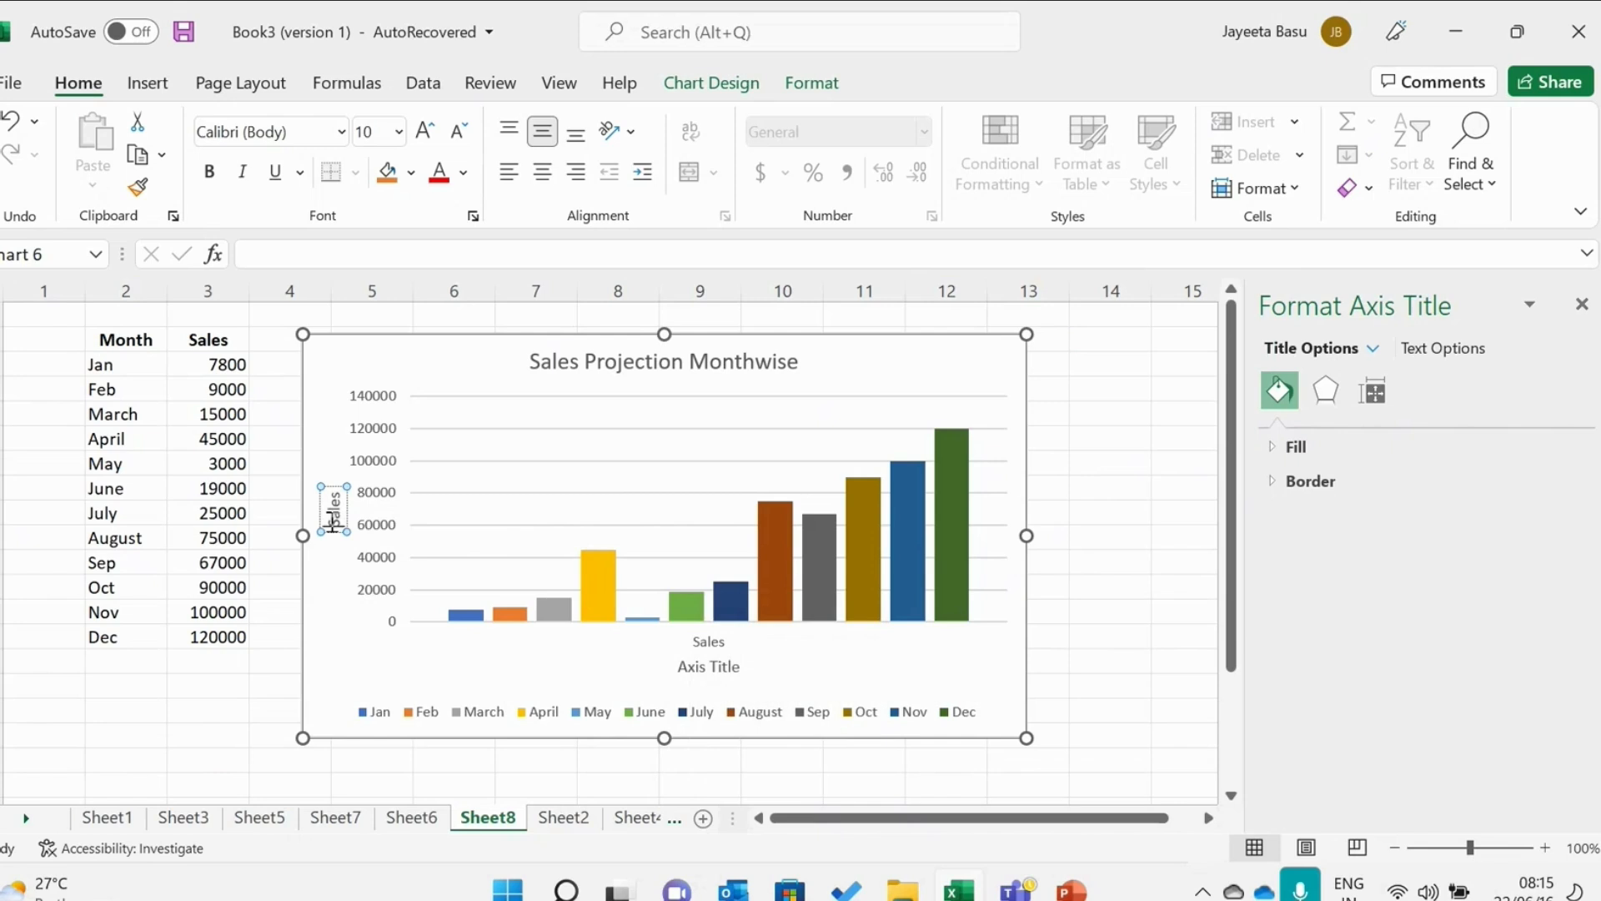
key("Caps_Lock")
key("Caps_Lock")
left_click(332, 524)
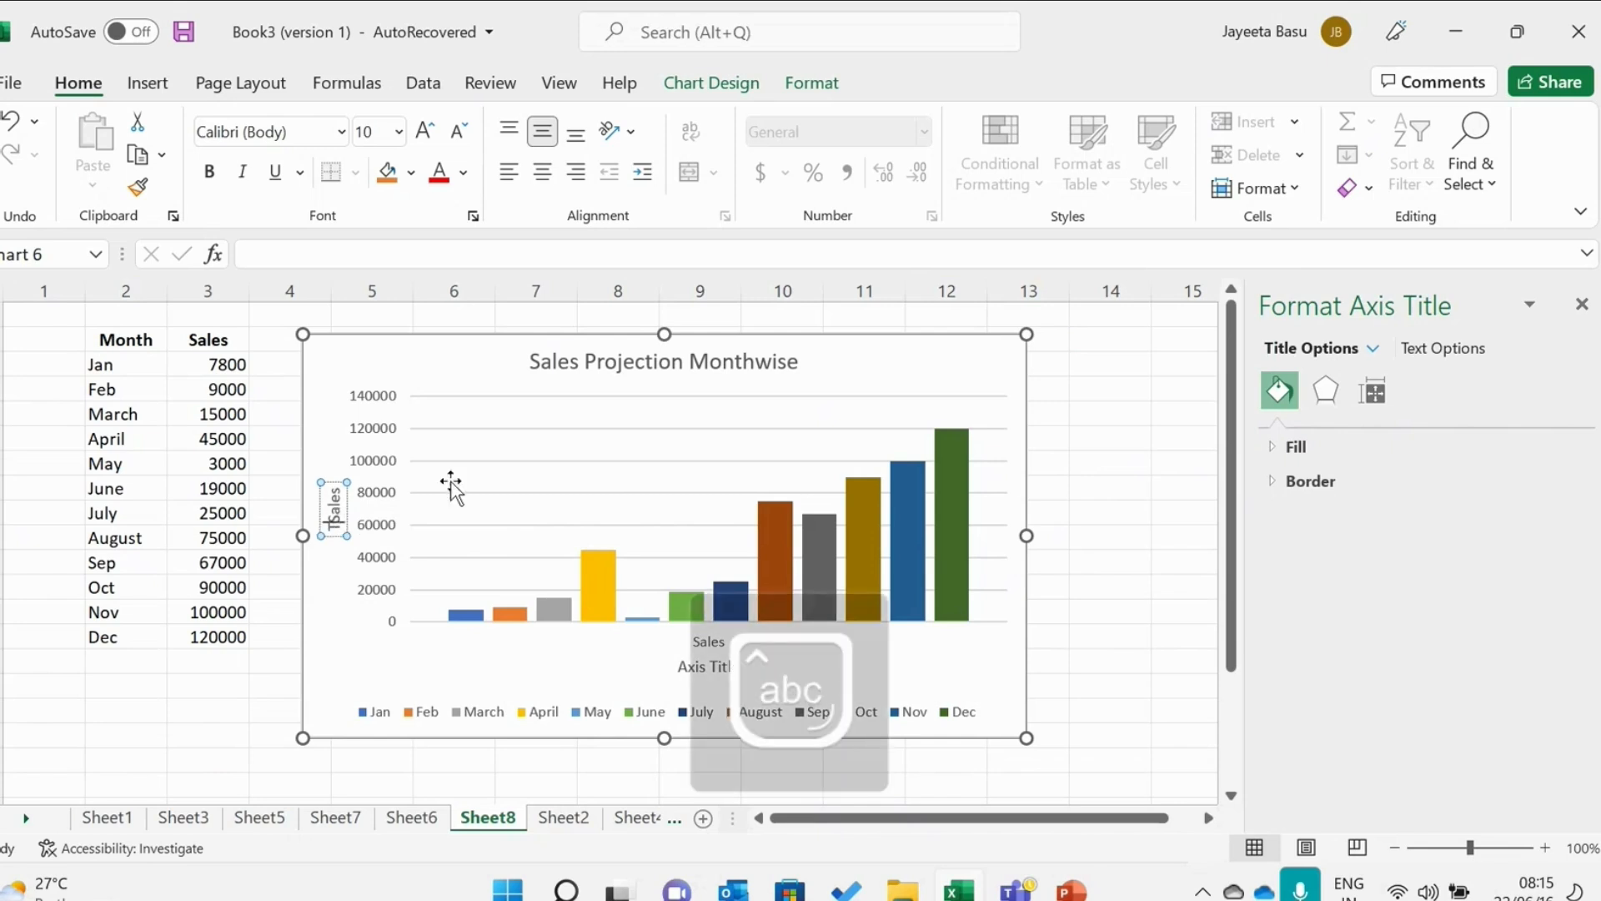
type("Total")
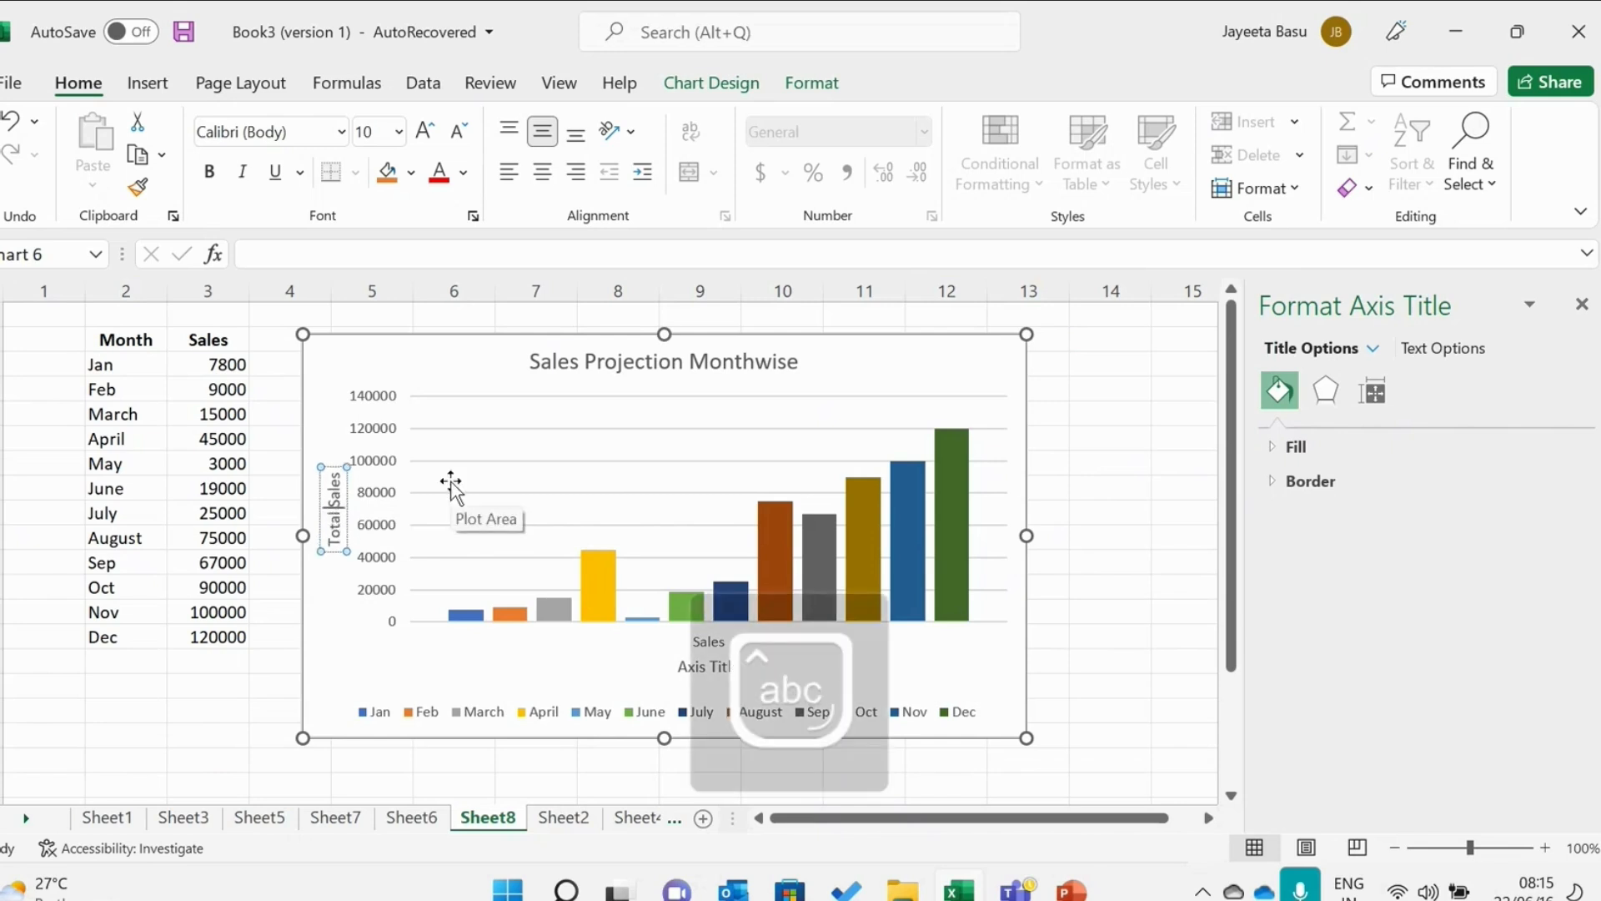
- Replace the horizontal axis title's placeholder text with Month
left_click(718, 669)
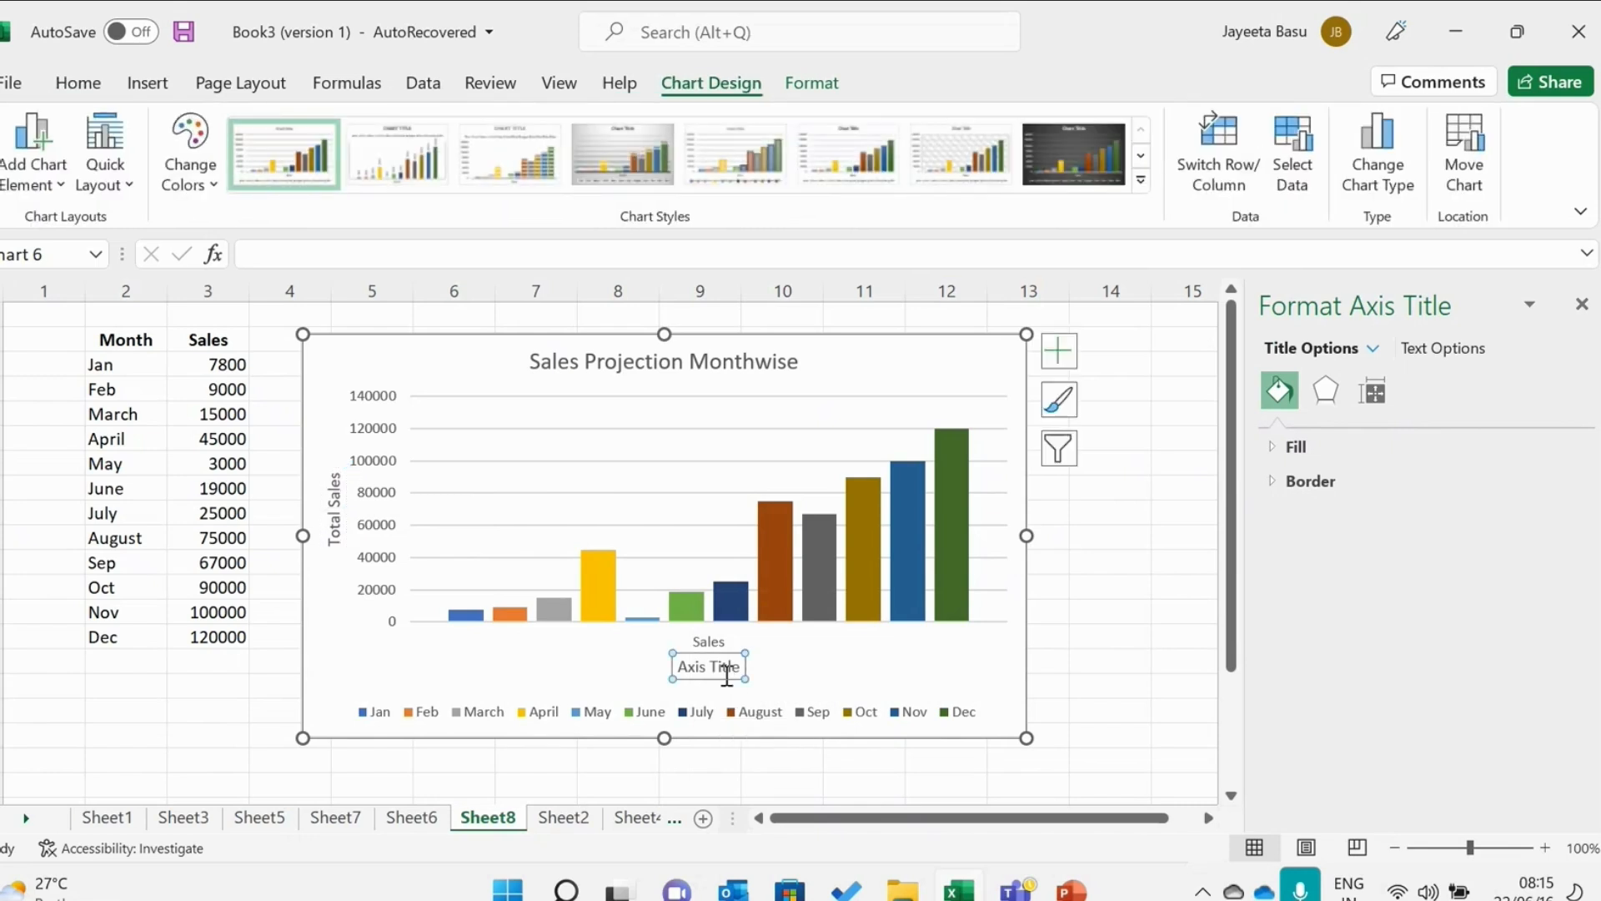
left_click(732, 670)
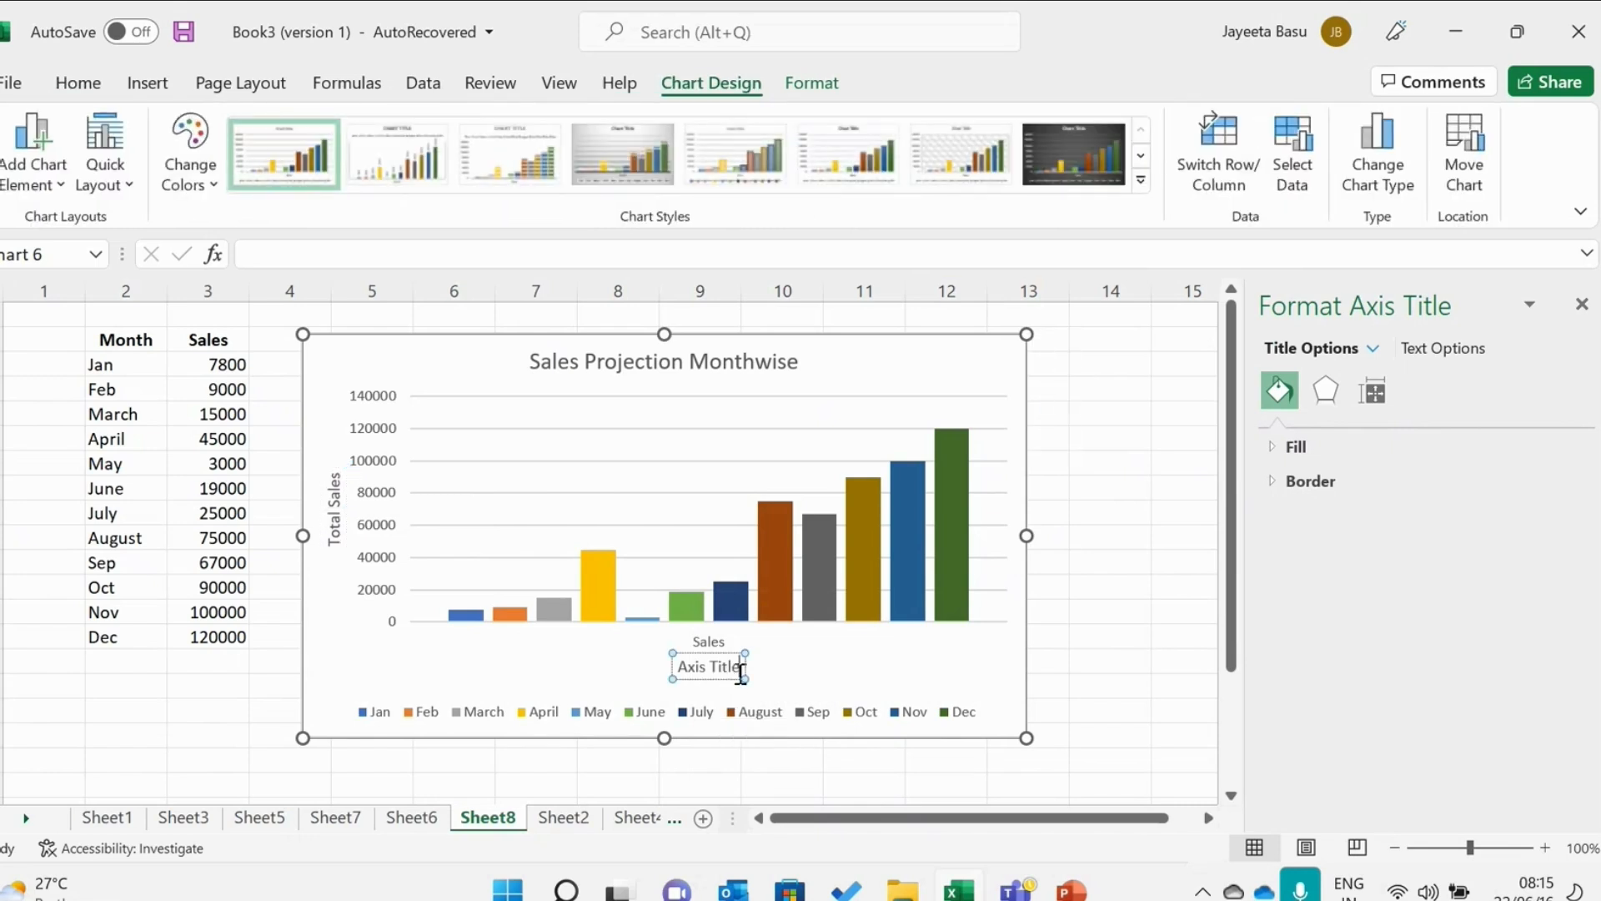
key("BackSpace")
key("BackSpace")
key("BackSpace")
key("BackSpace")
key("BackSpace")
key("BackSpace")
key("BackSpace")
key("BackSpace")
key("BackSpace")
key("BackSpace")
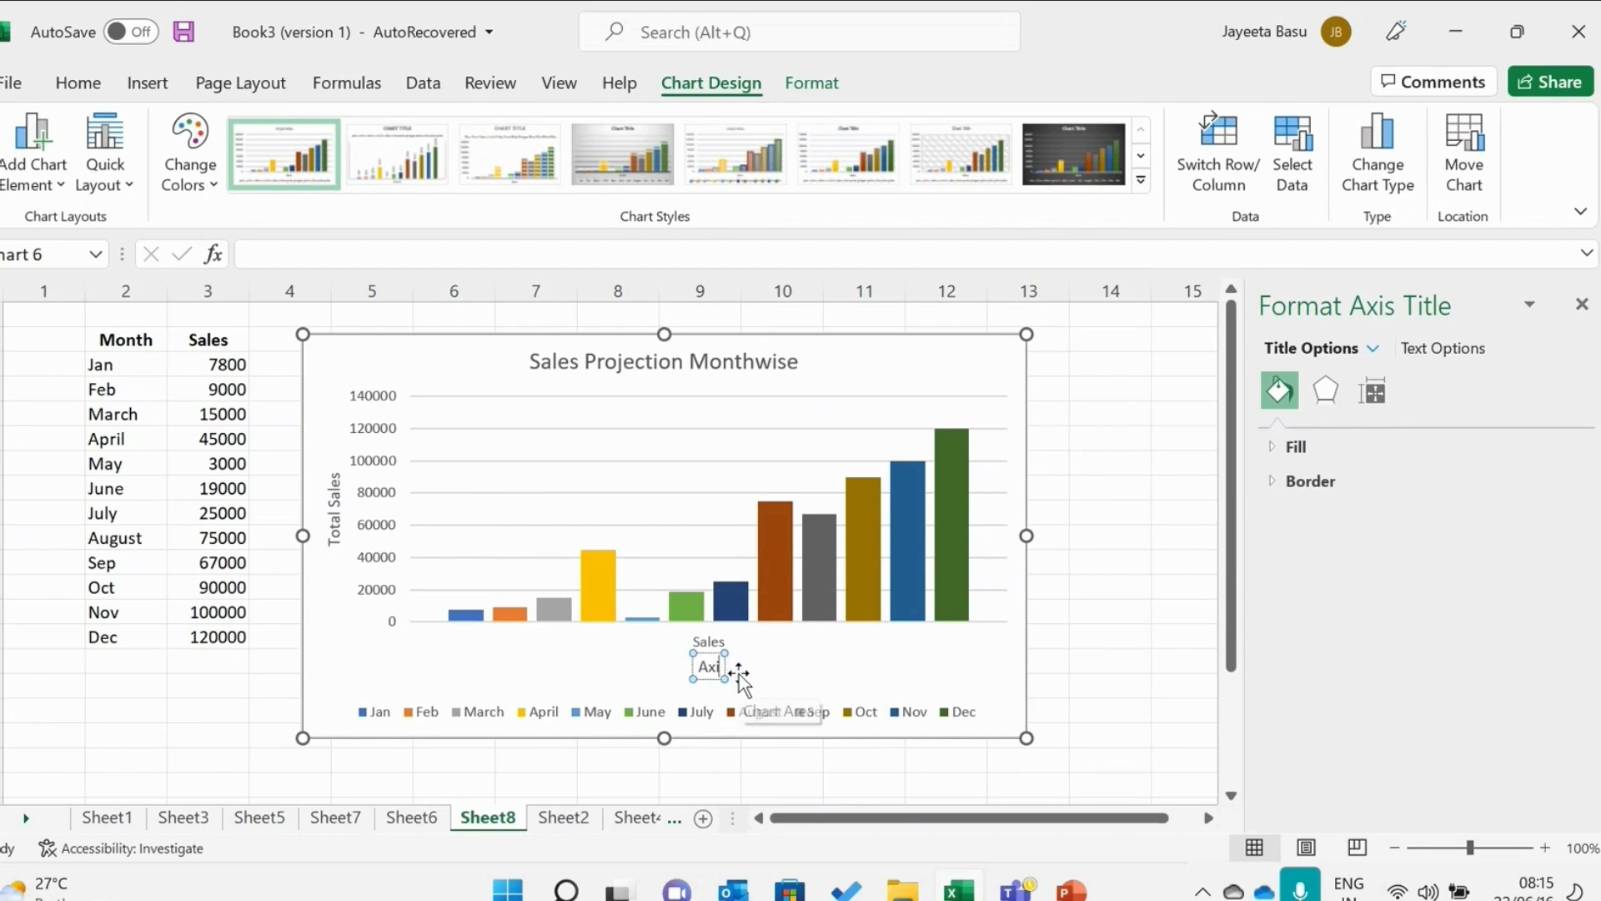
type("Month")
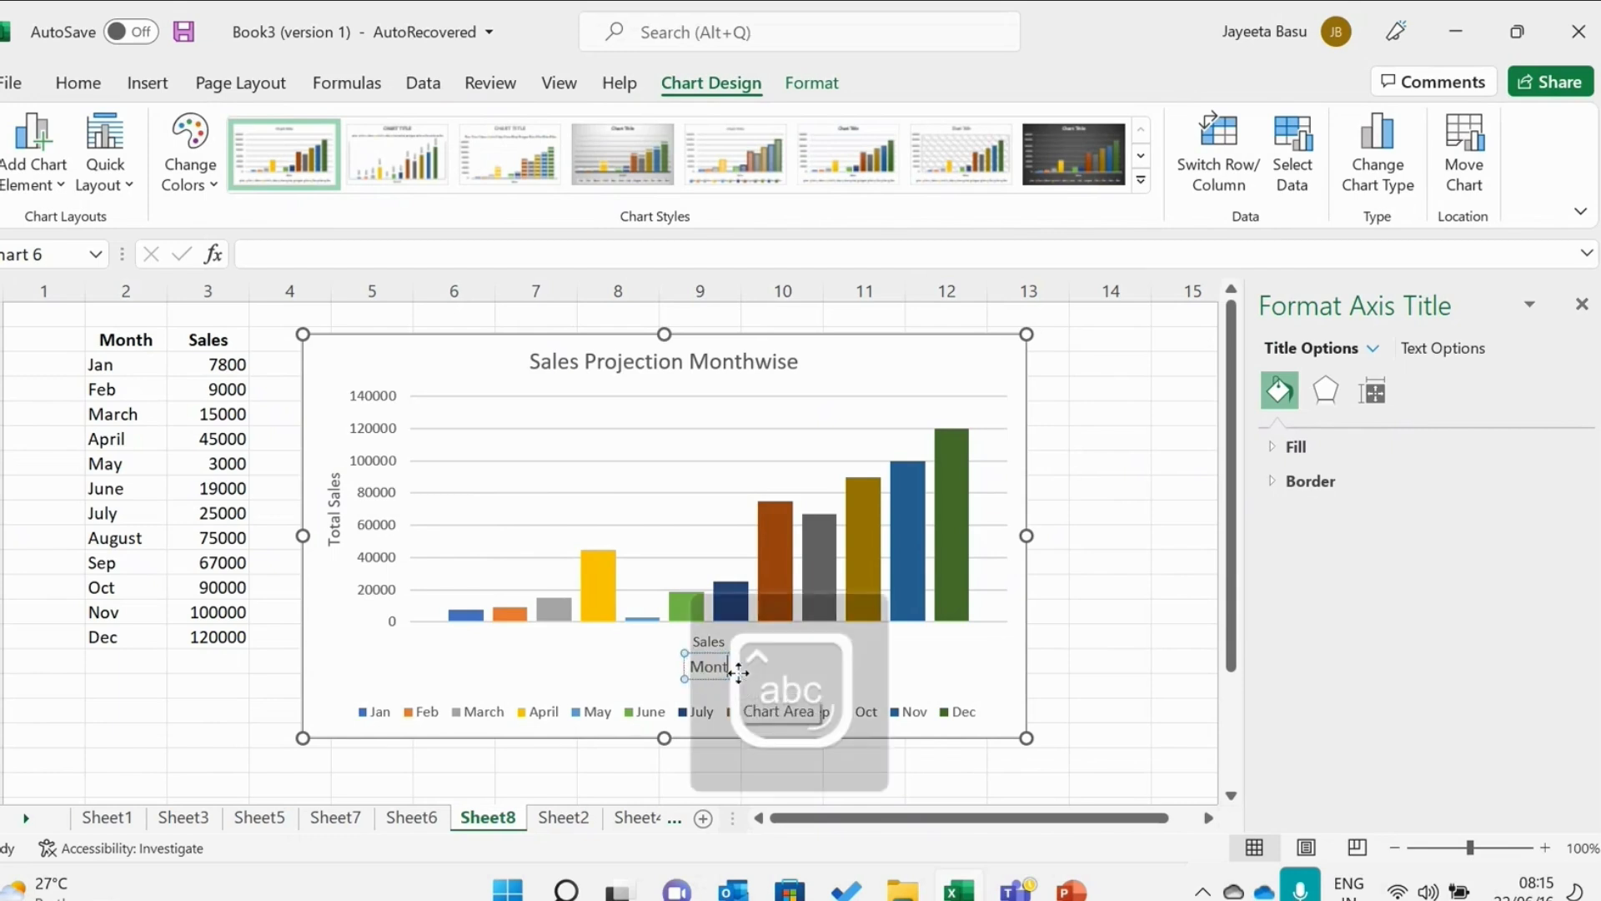
- Complete the horizontal axis title so it reads Months
type("s")
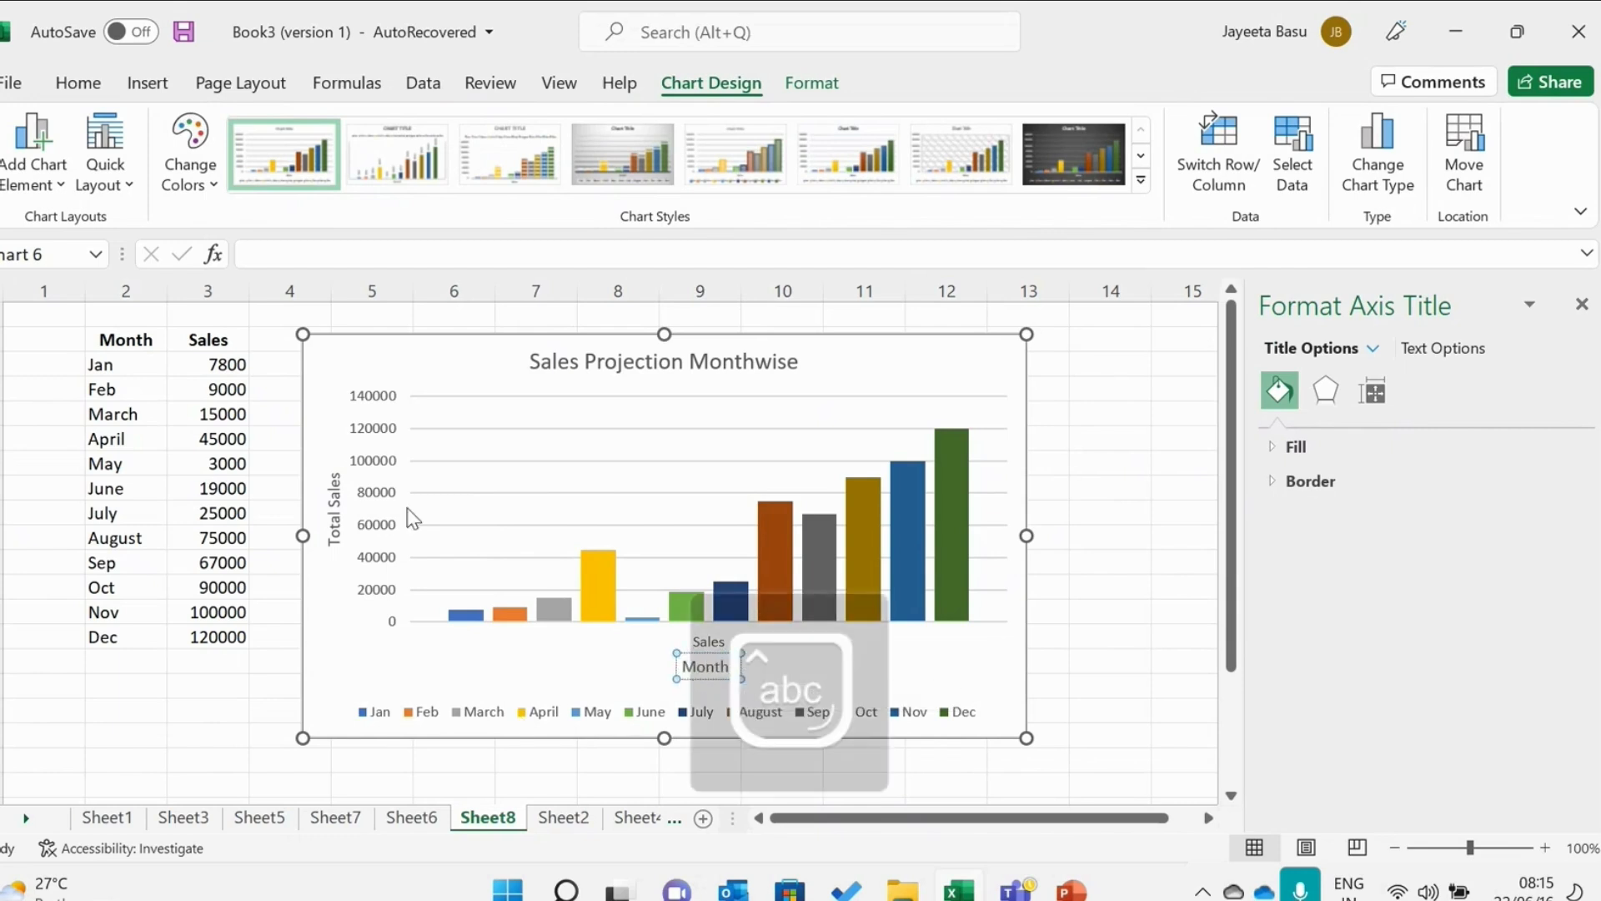
left_click(338, 492)
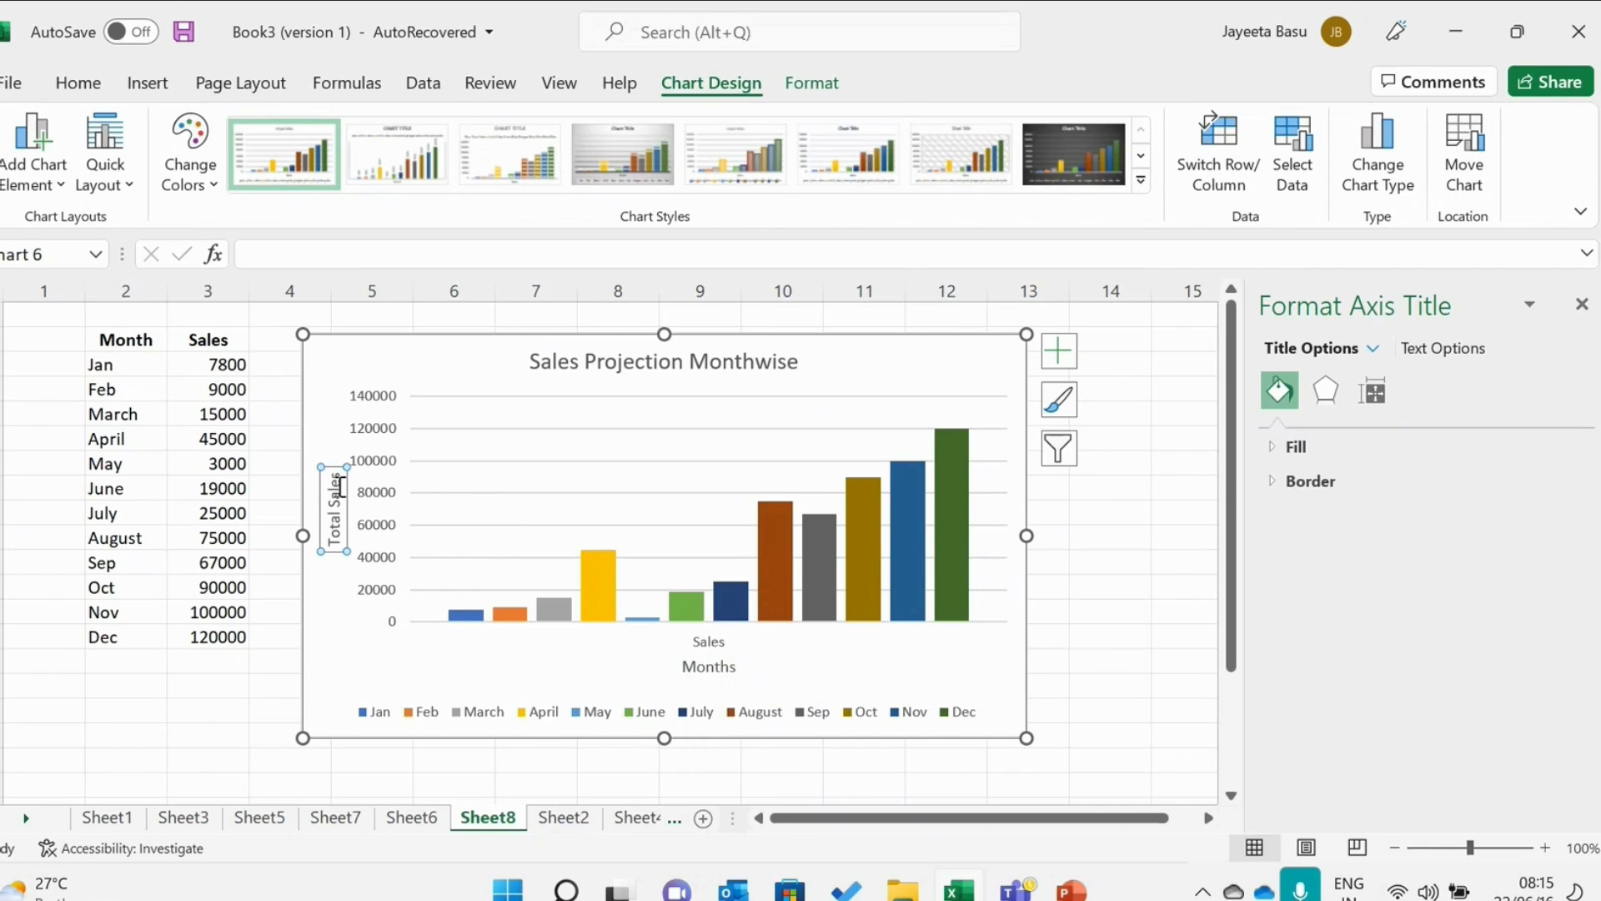
- Examine the available chart styles and the colorful and monochromatic color palettes for the chart
left_click(1059, 400)
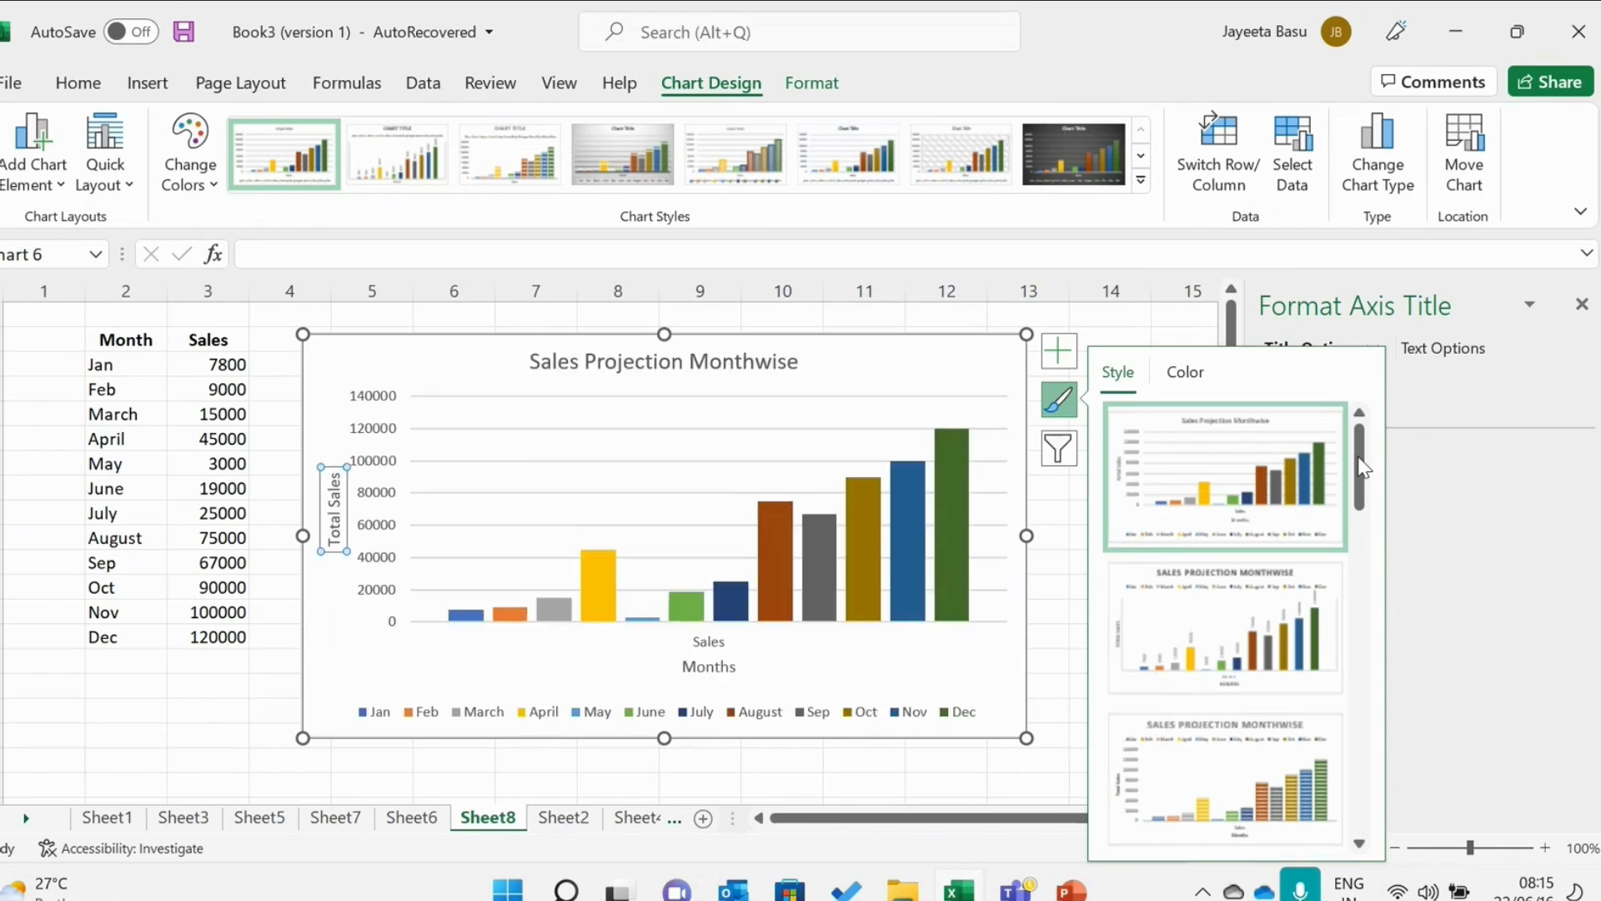
scroll(1371, 548, "down", 1)
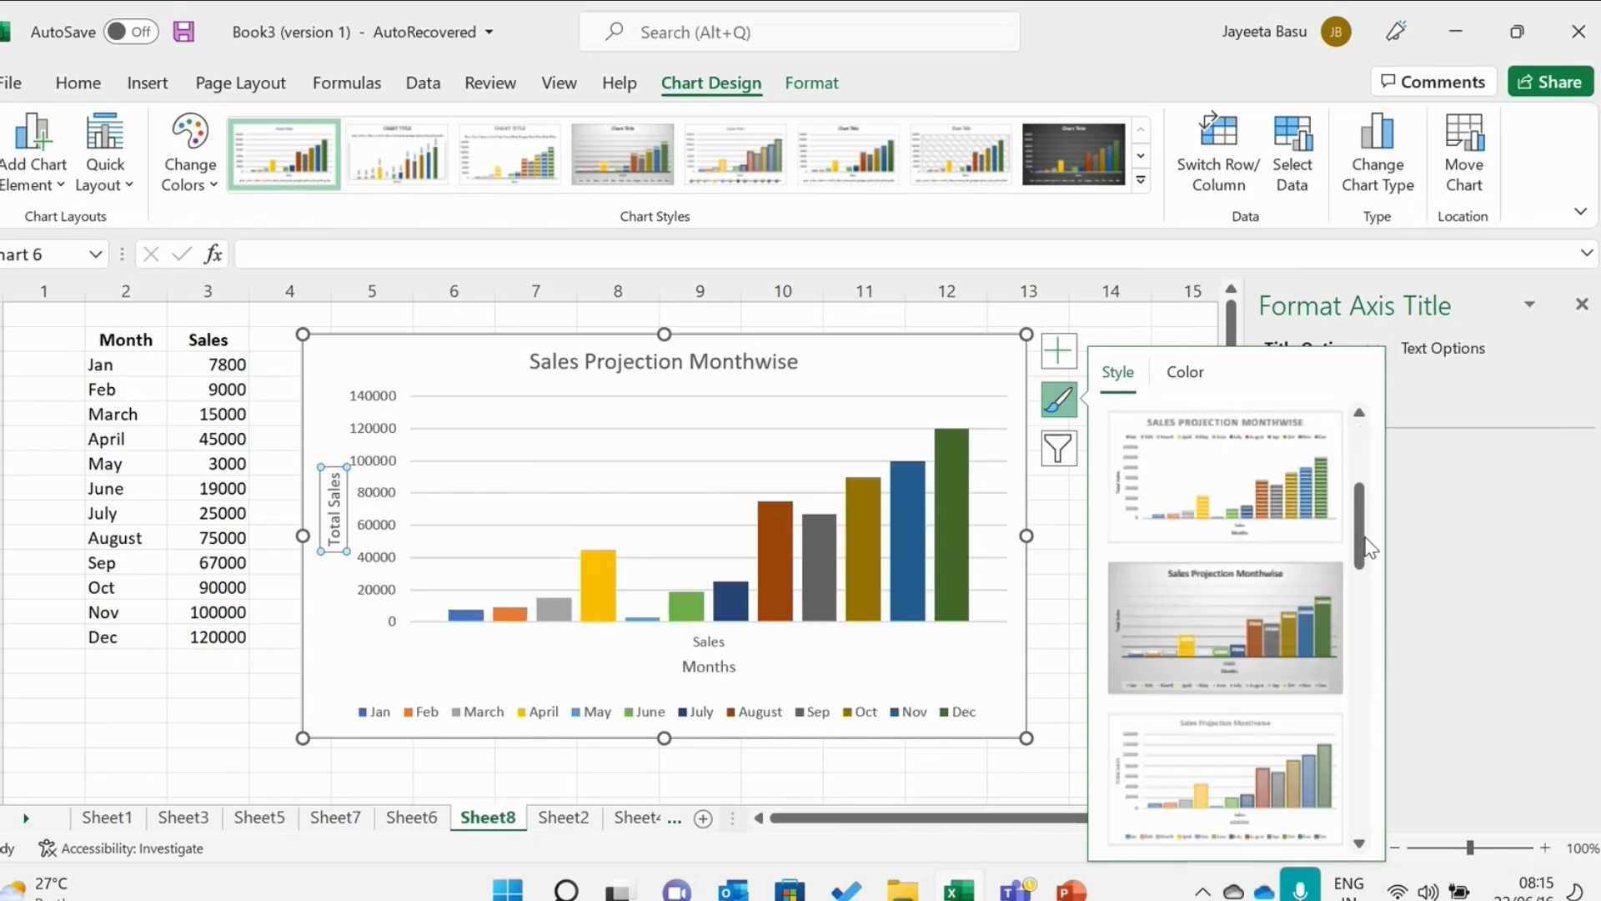
scroll(1364, 634, "down", 2)
scroll(1364, 625, "down", 3)
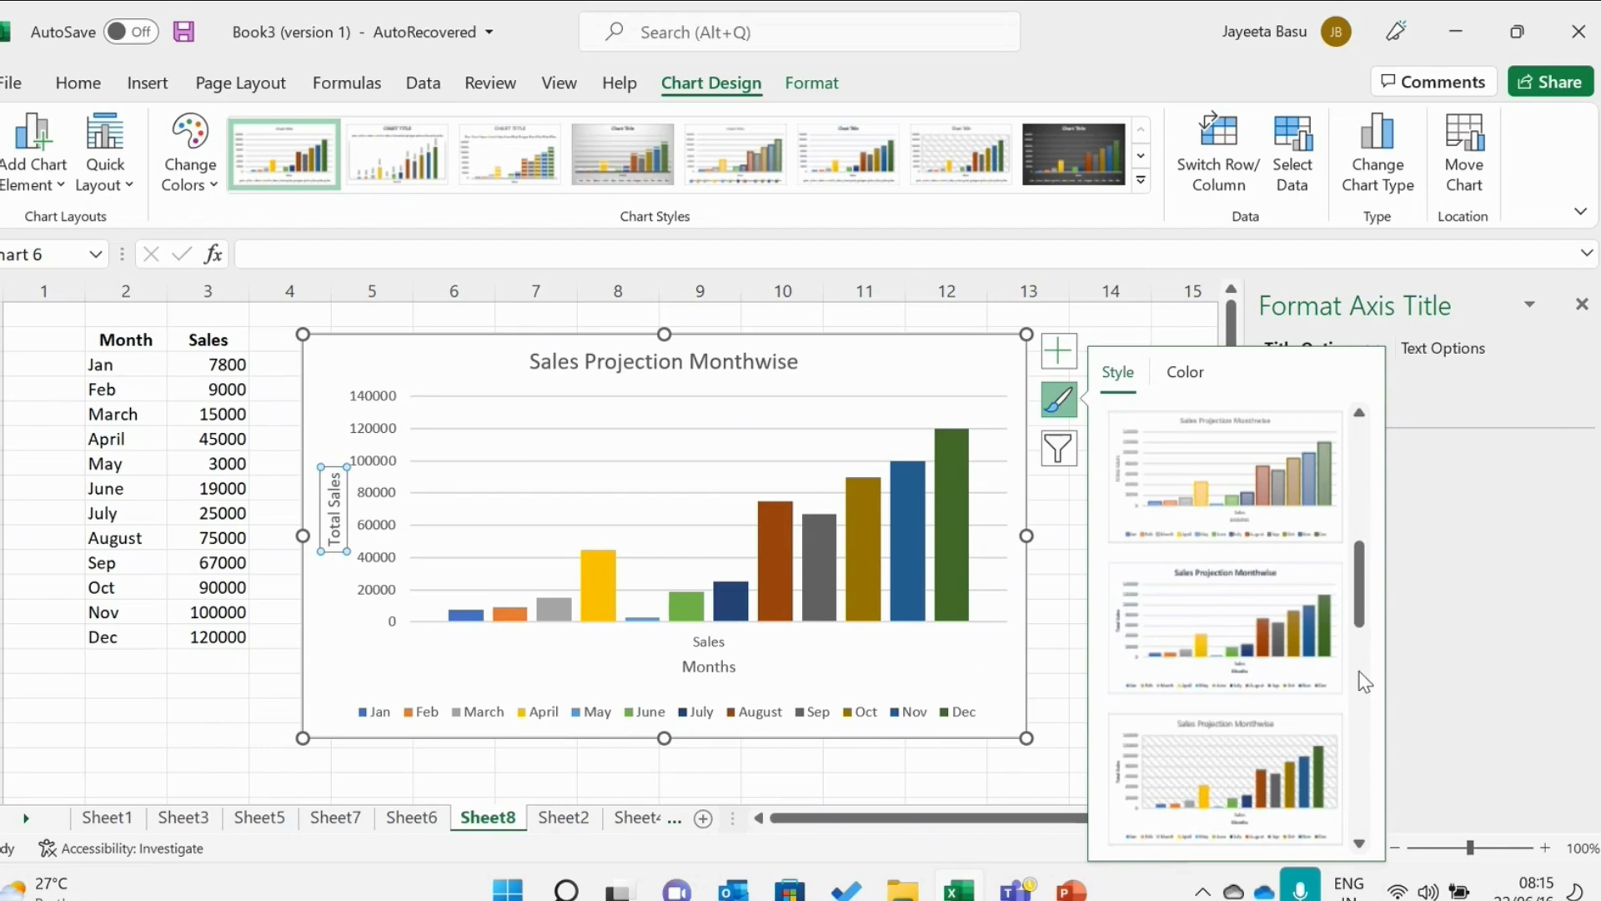
left_click(1176, 380)
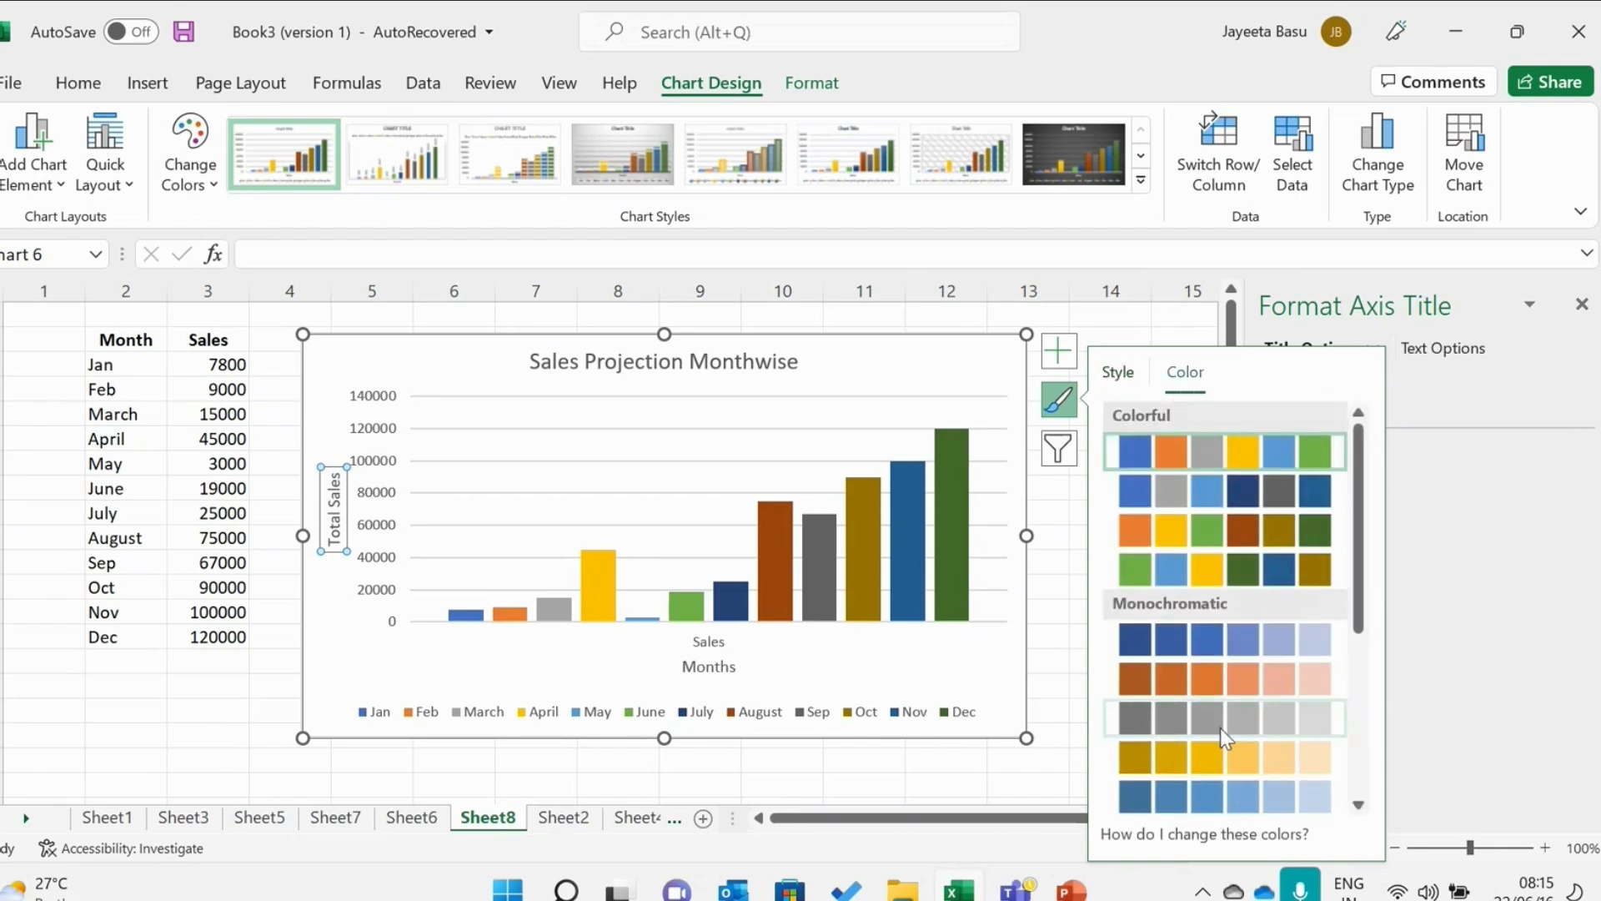
left_click(1122, 372)
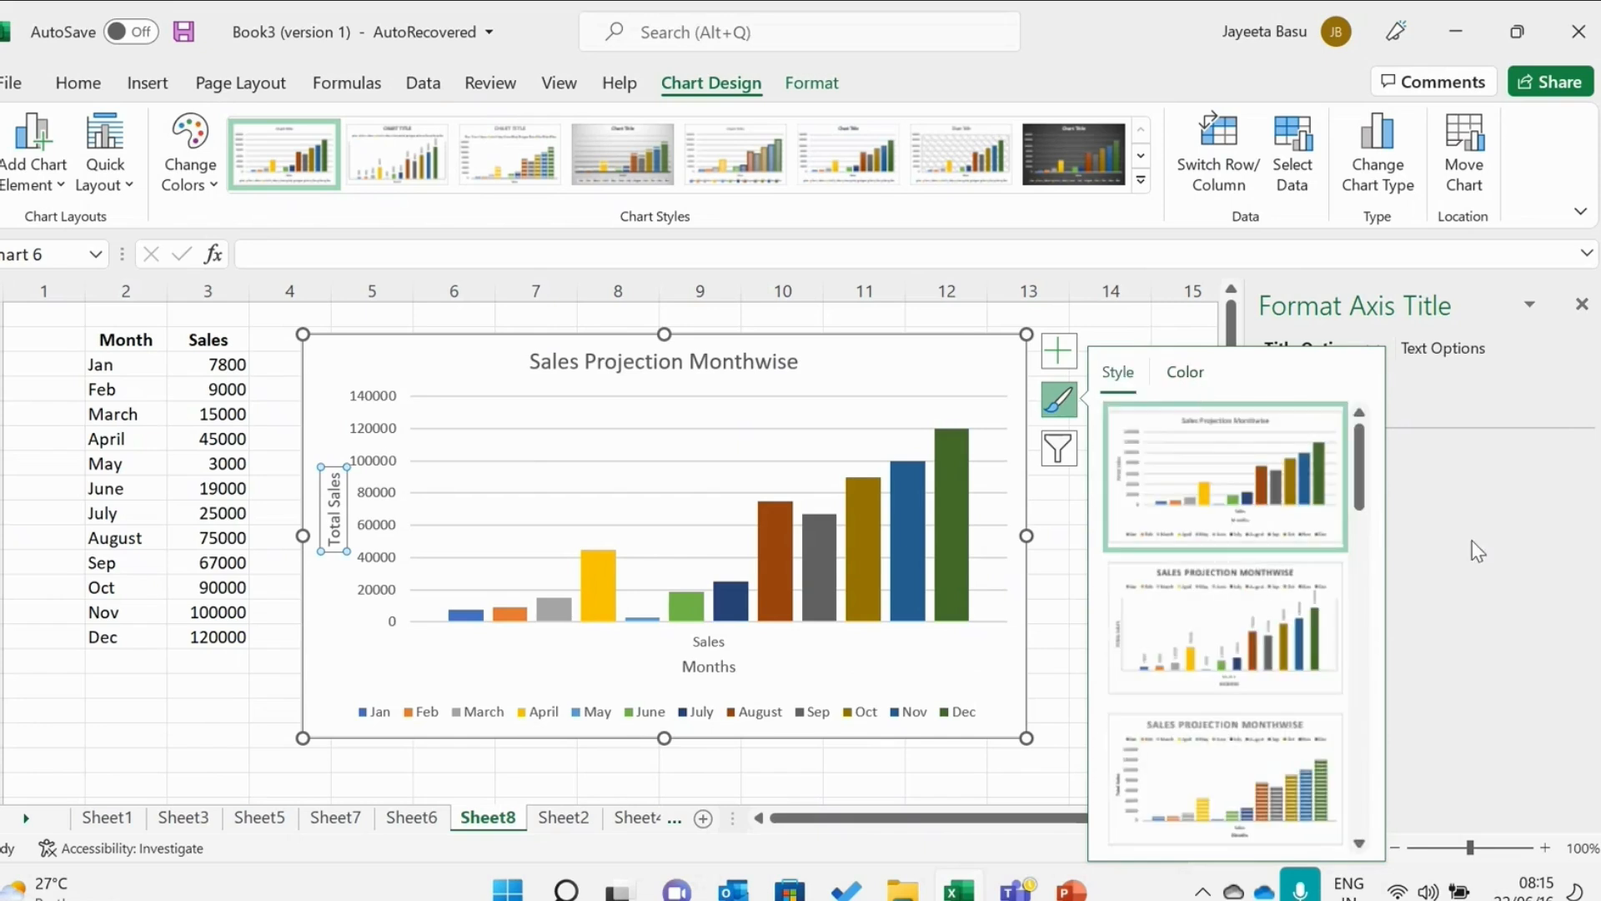
left_click(1174, 321)
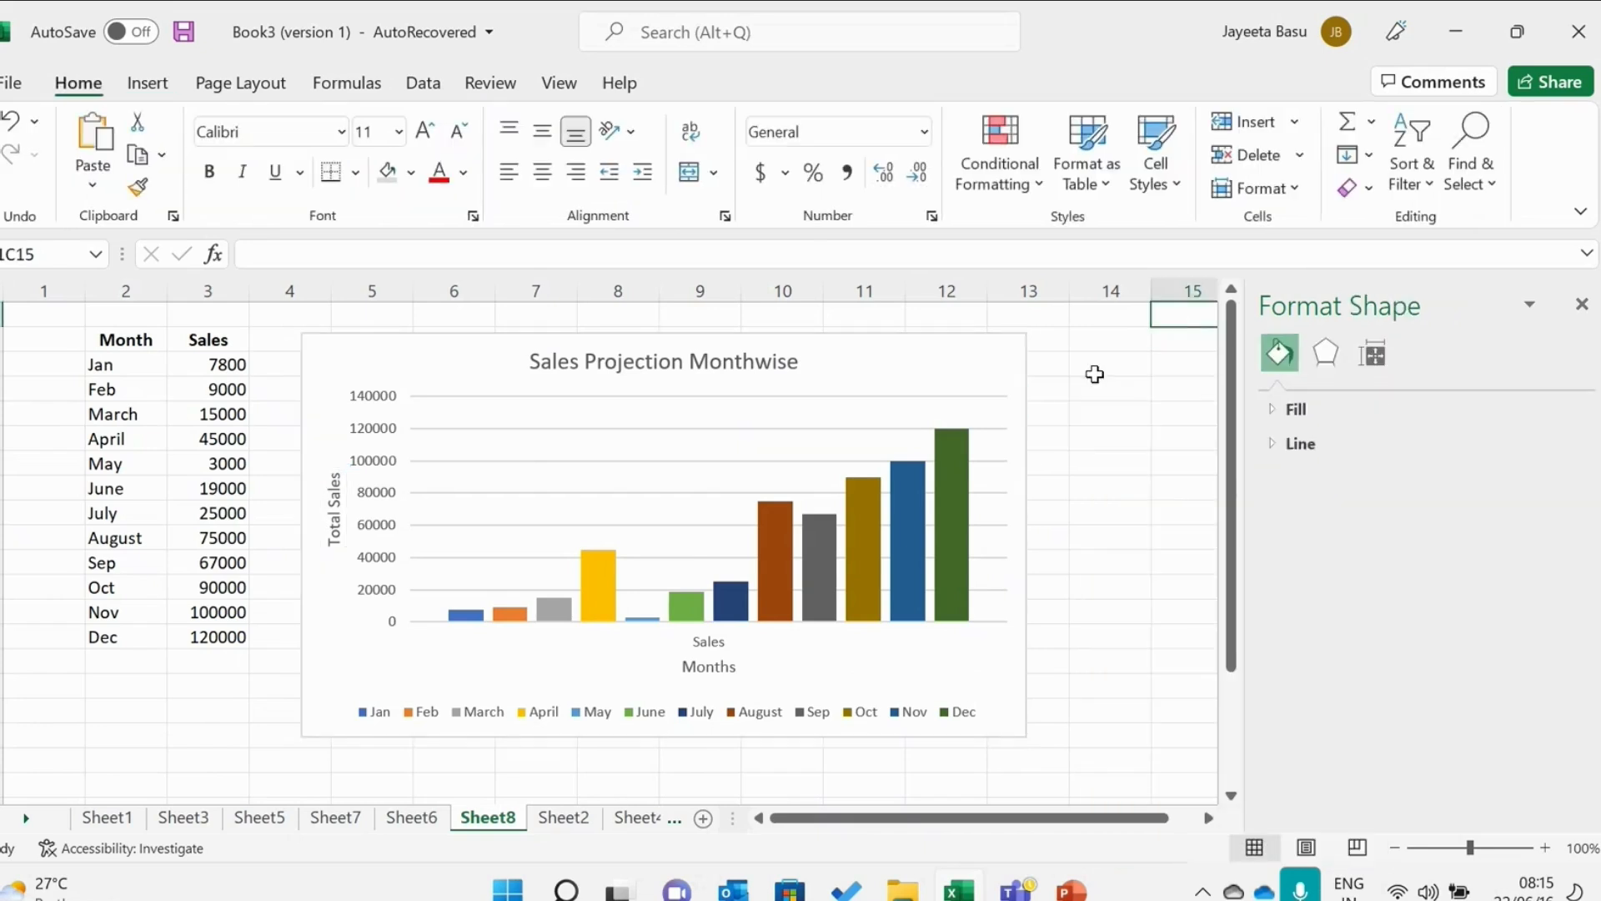
- Examine the chart filter options for the series values and for the series and category names
left_click(1015, 368)
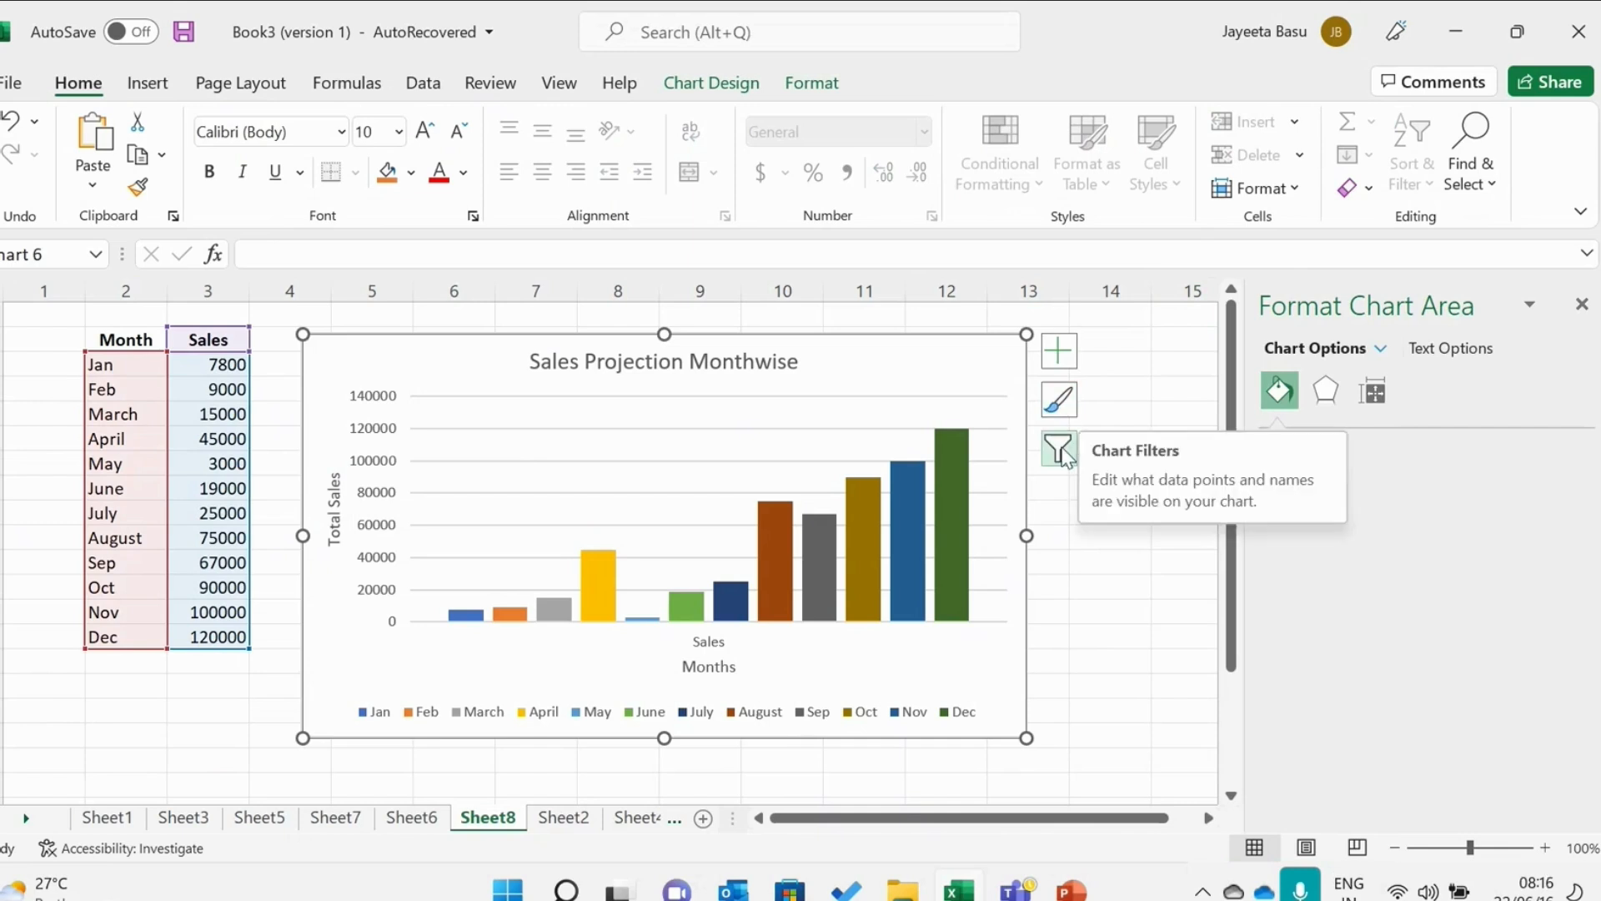
left_click(1061, 452)
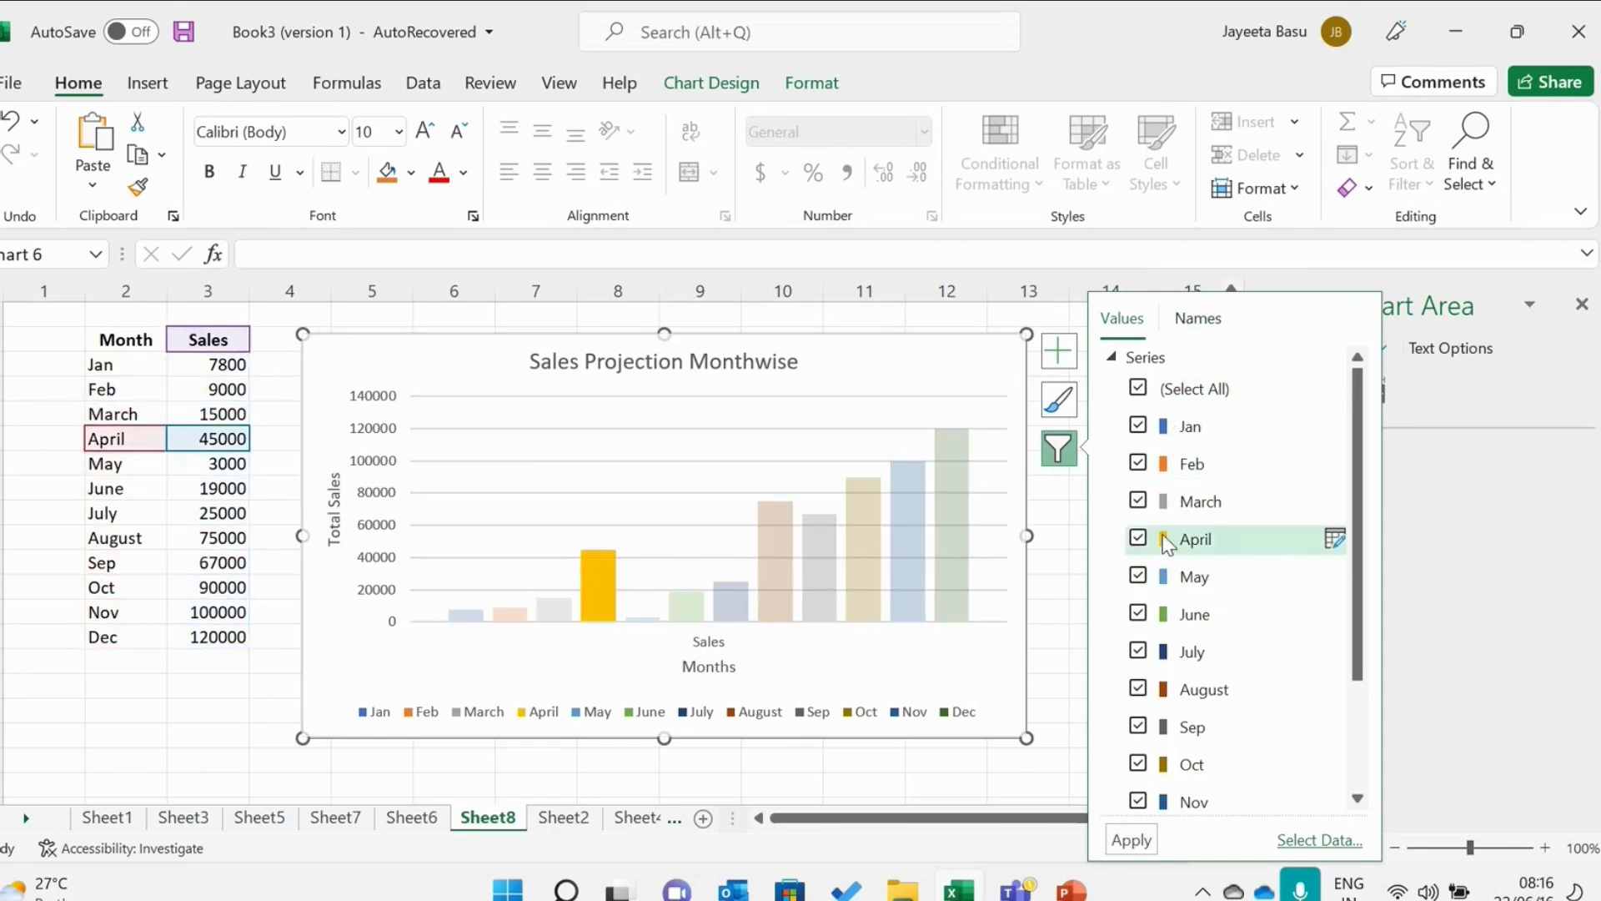
left_click(1184, 317)
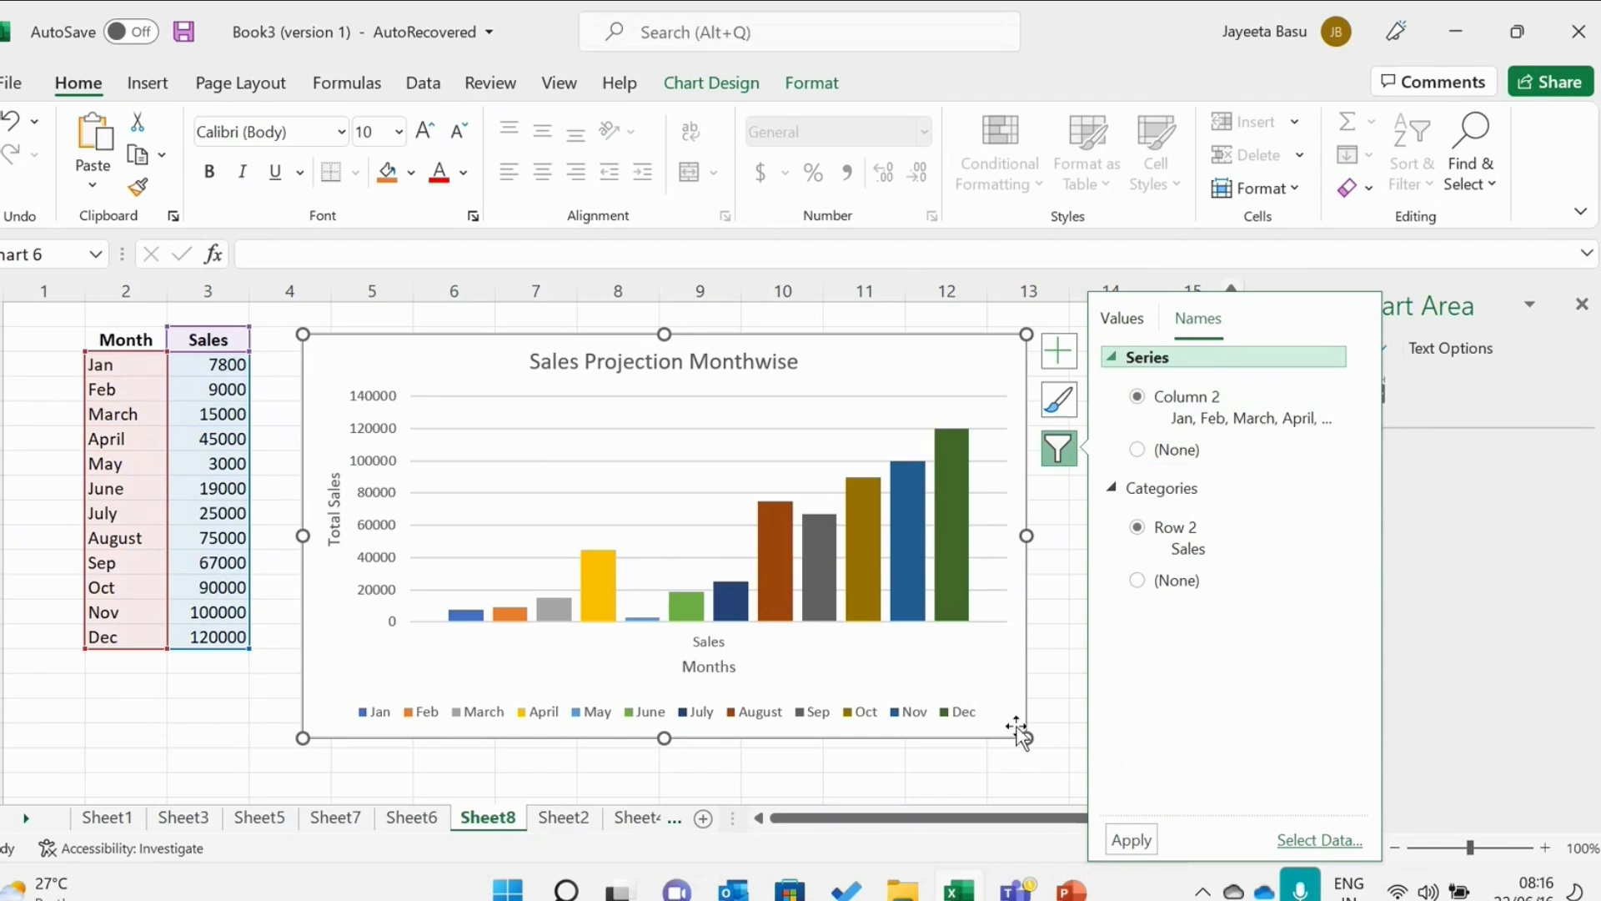
left_click(1047, 713)
left_click(1019, 381)
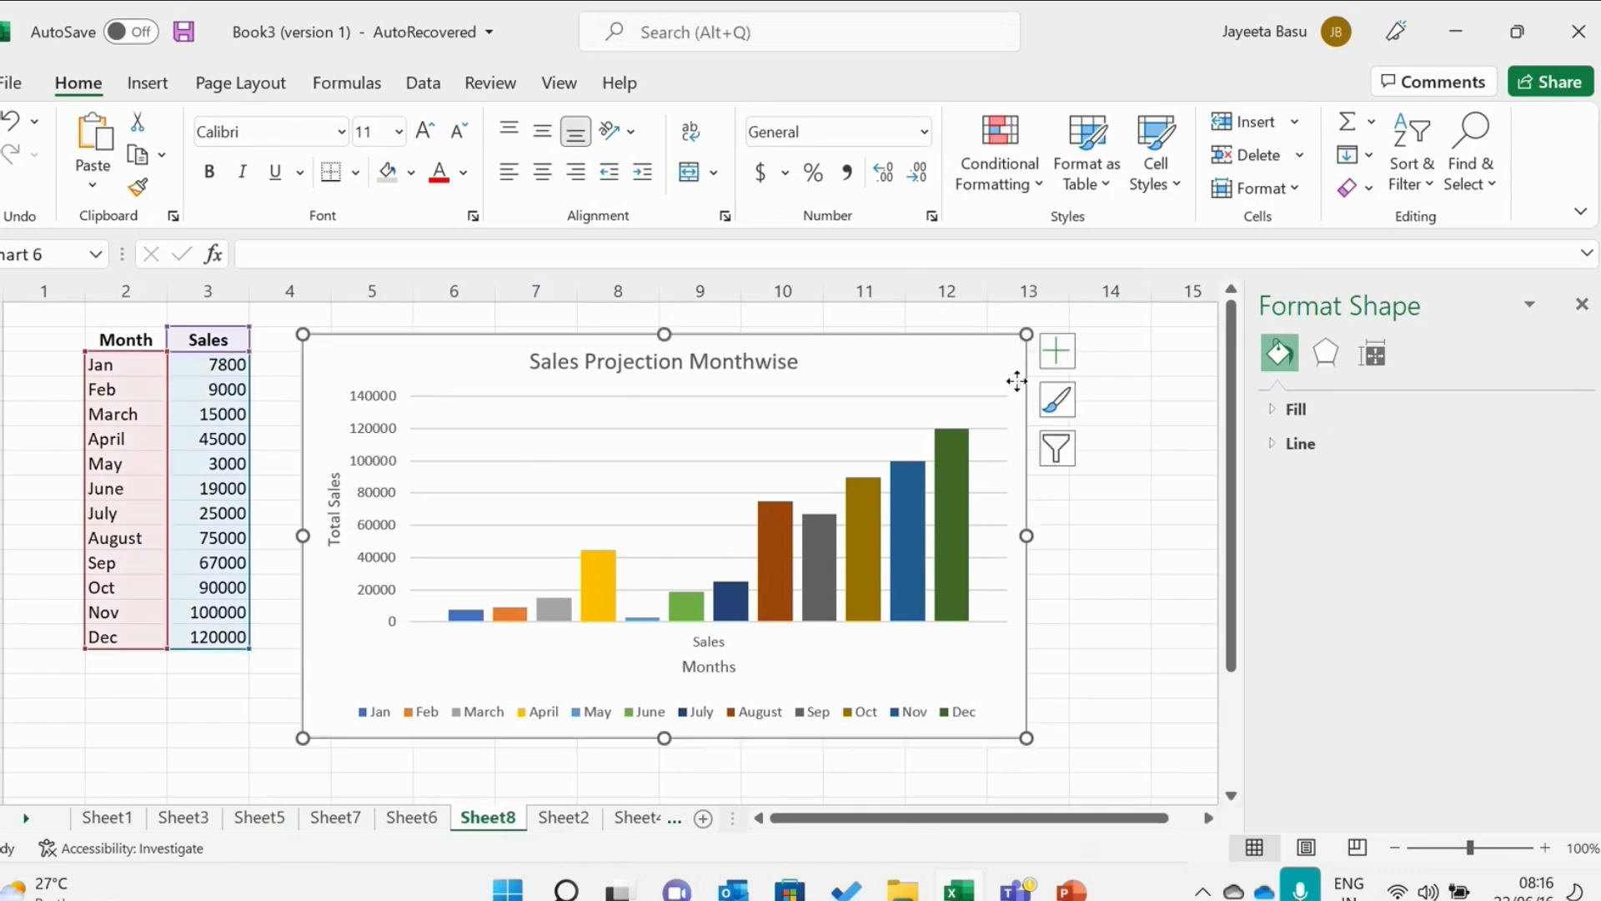
- Make the chart title Sales Projection Monthwise bold and color its text dark blue from the theme colors
left_click(774, 365)
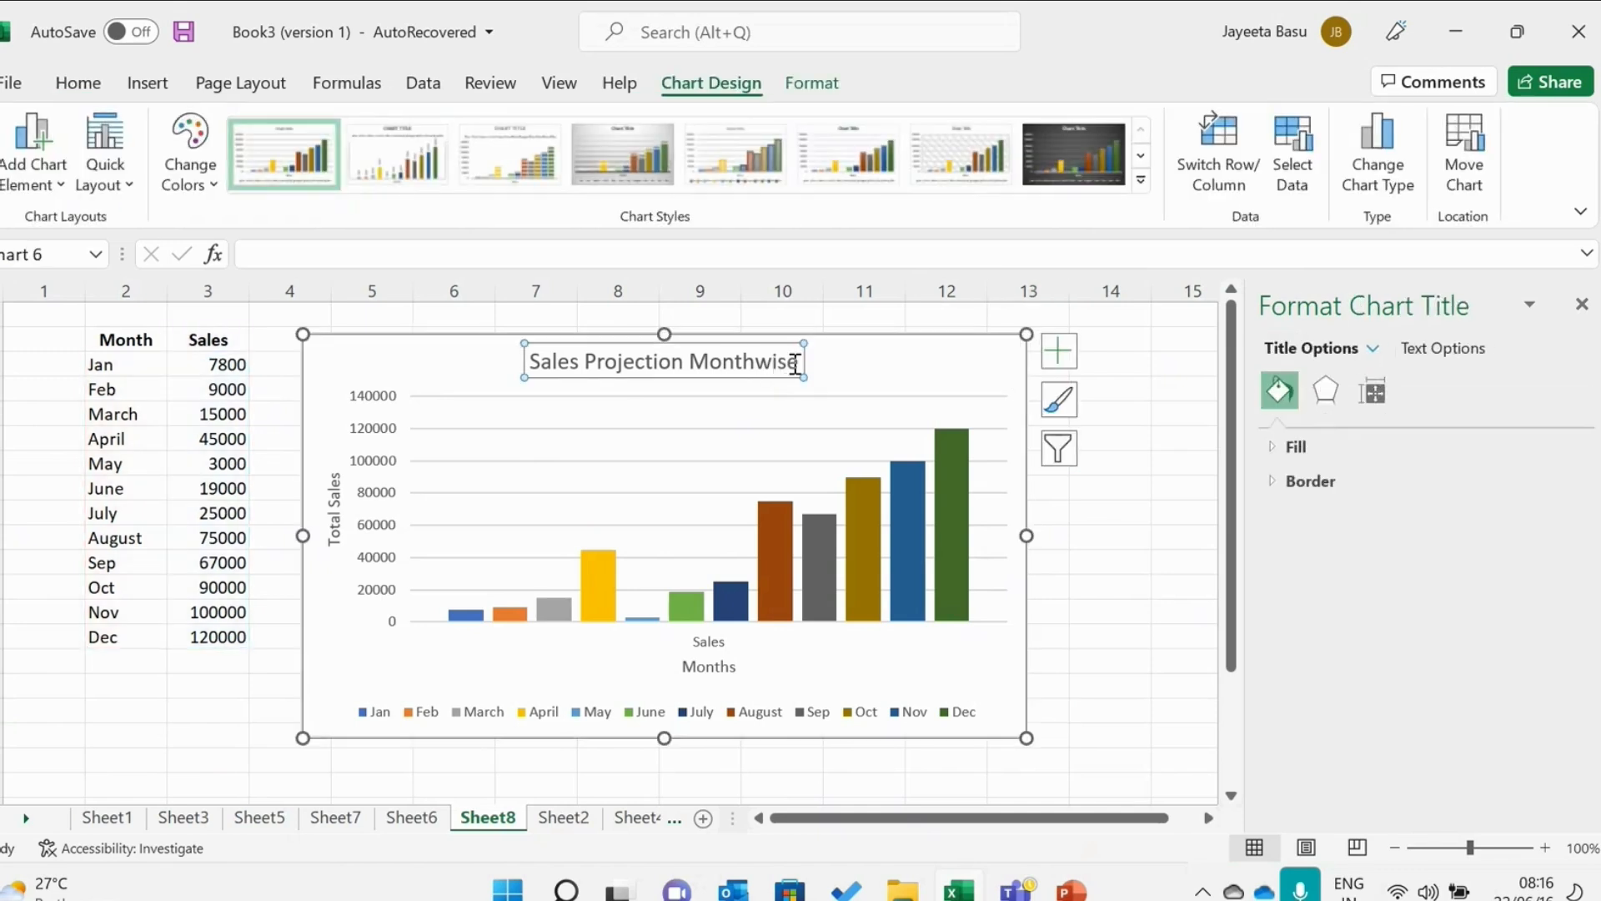
left_click(794, 367)
double_click(794, 367)
left_click_drag(799, 361, 528, 361)
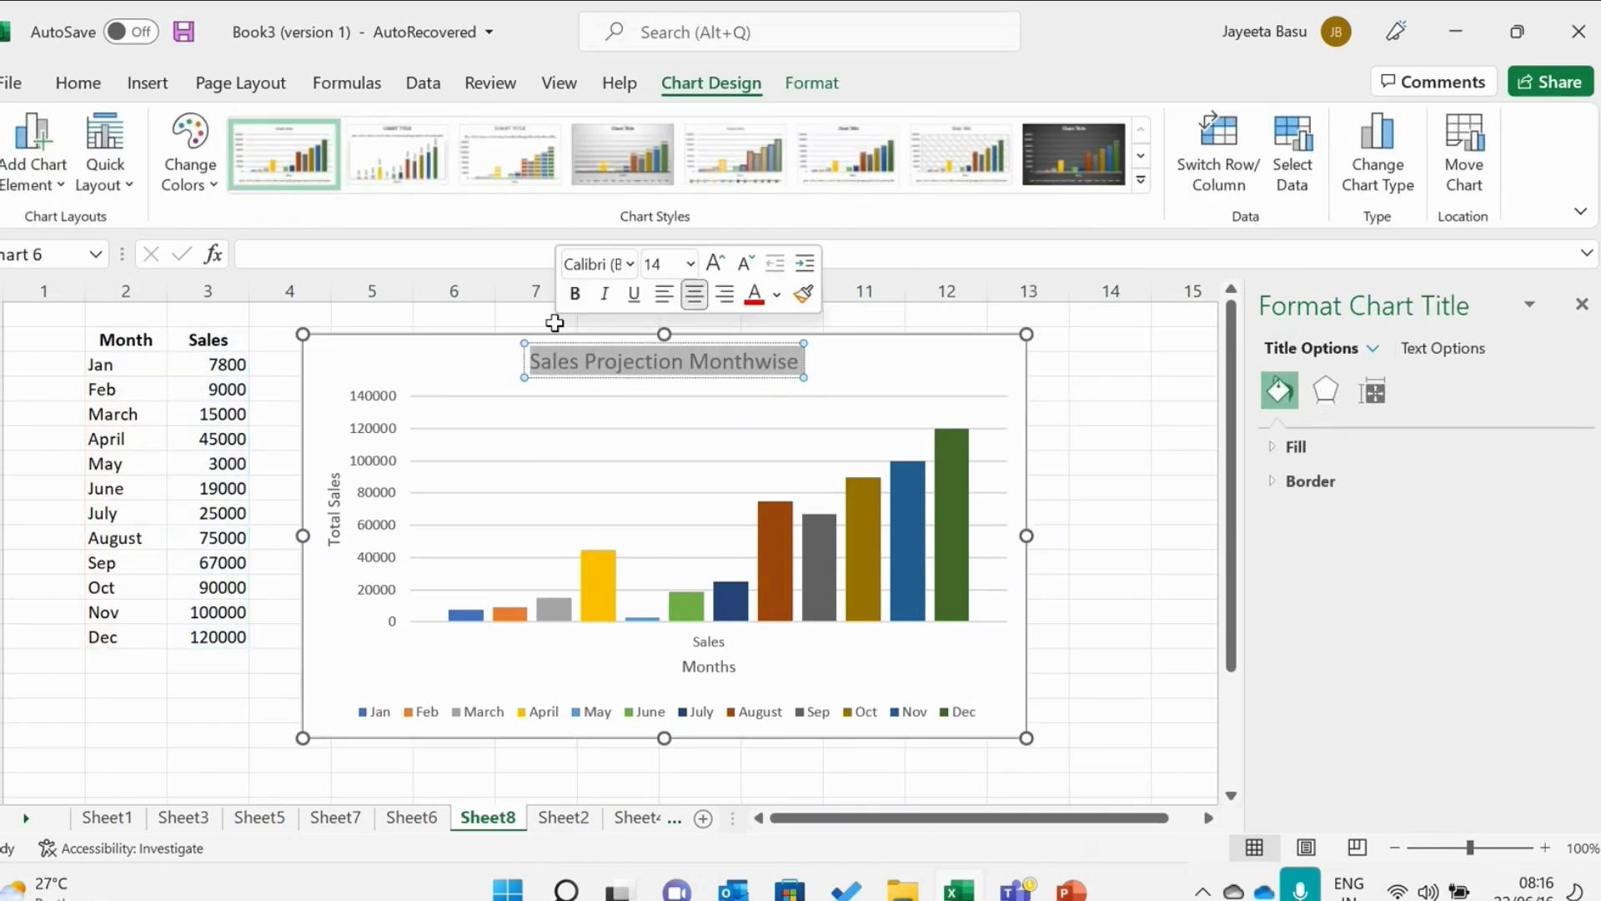
left_click(576, 295)
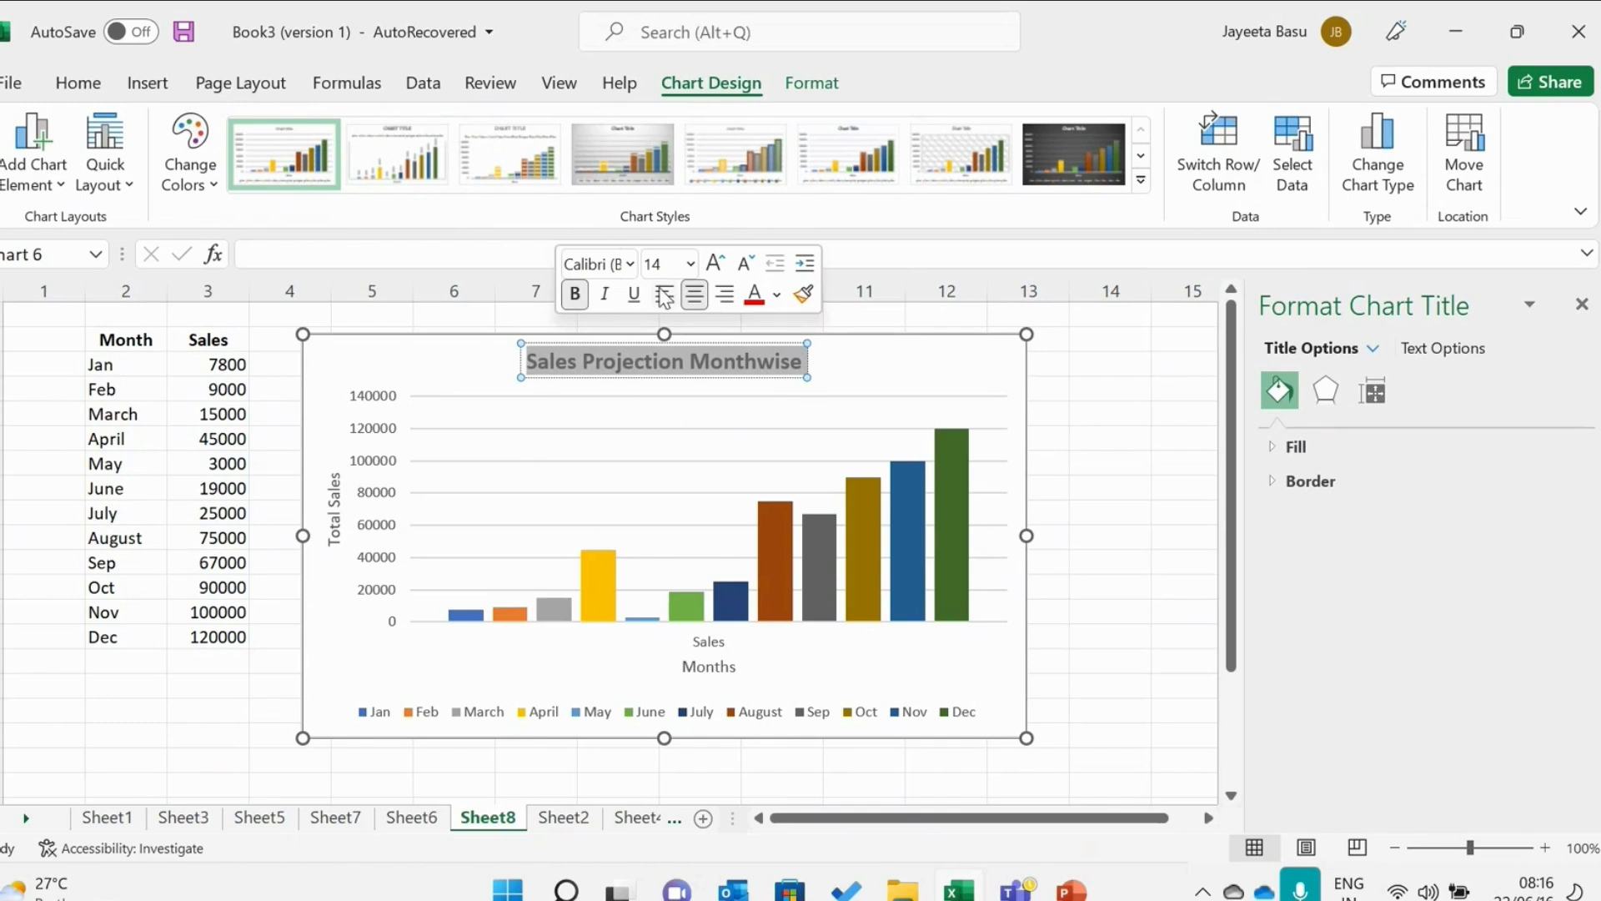
left_click(777, 294)
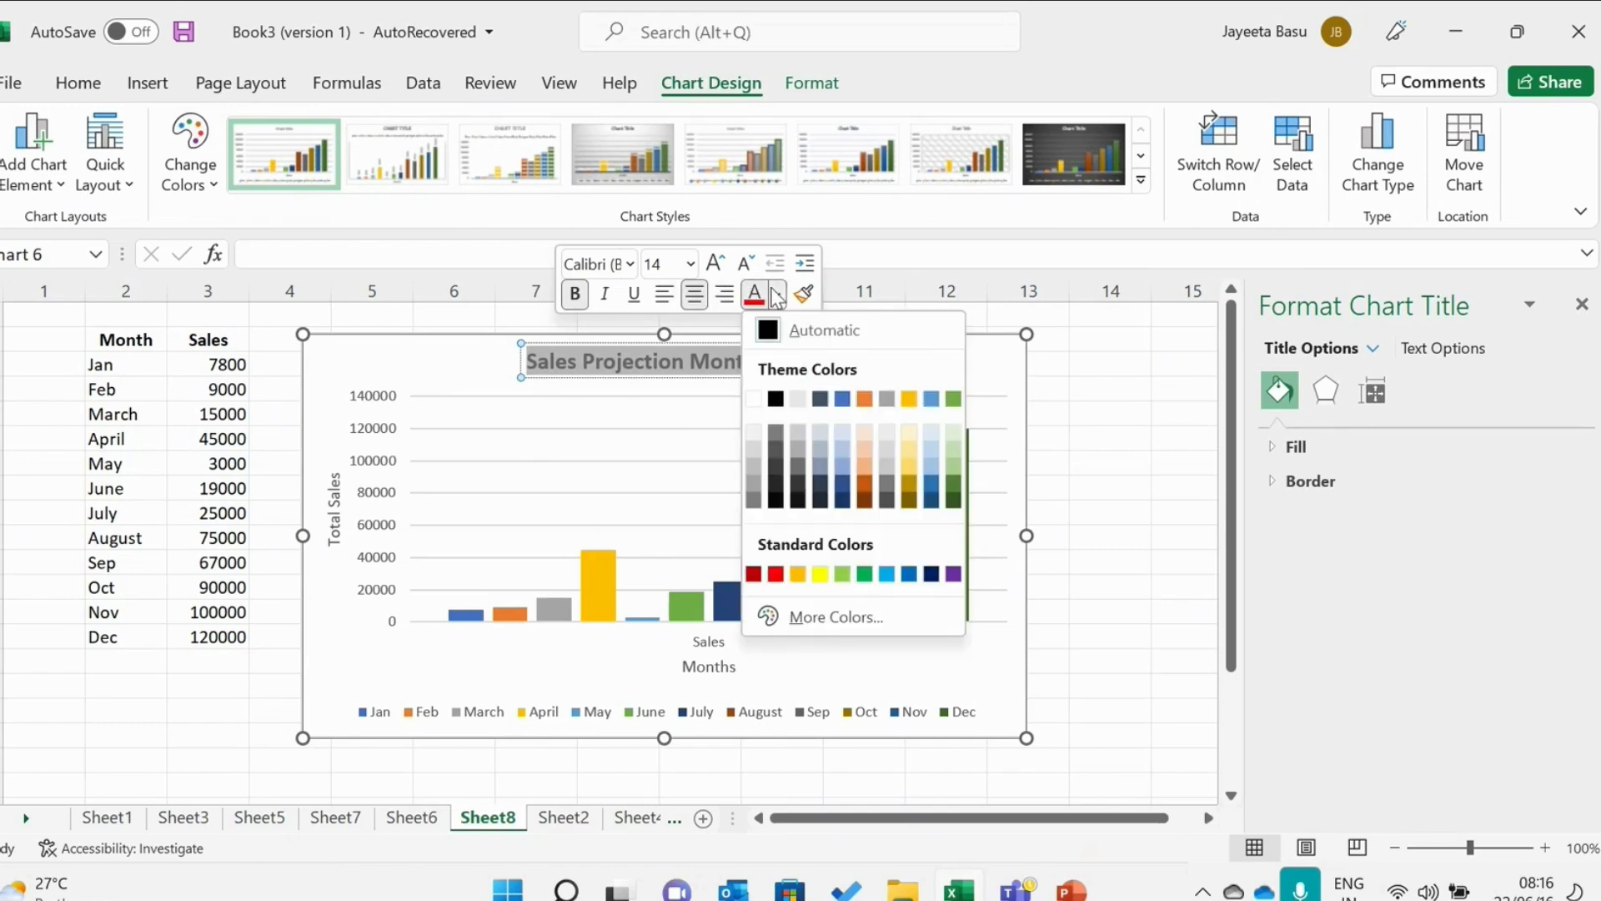
left_click(841, 493)
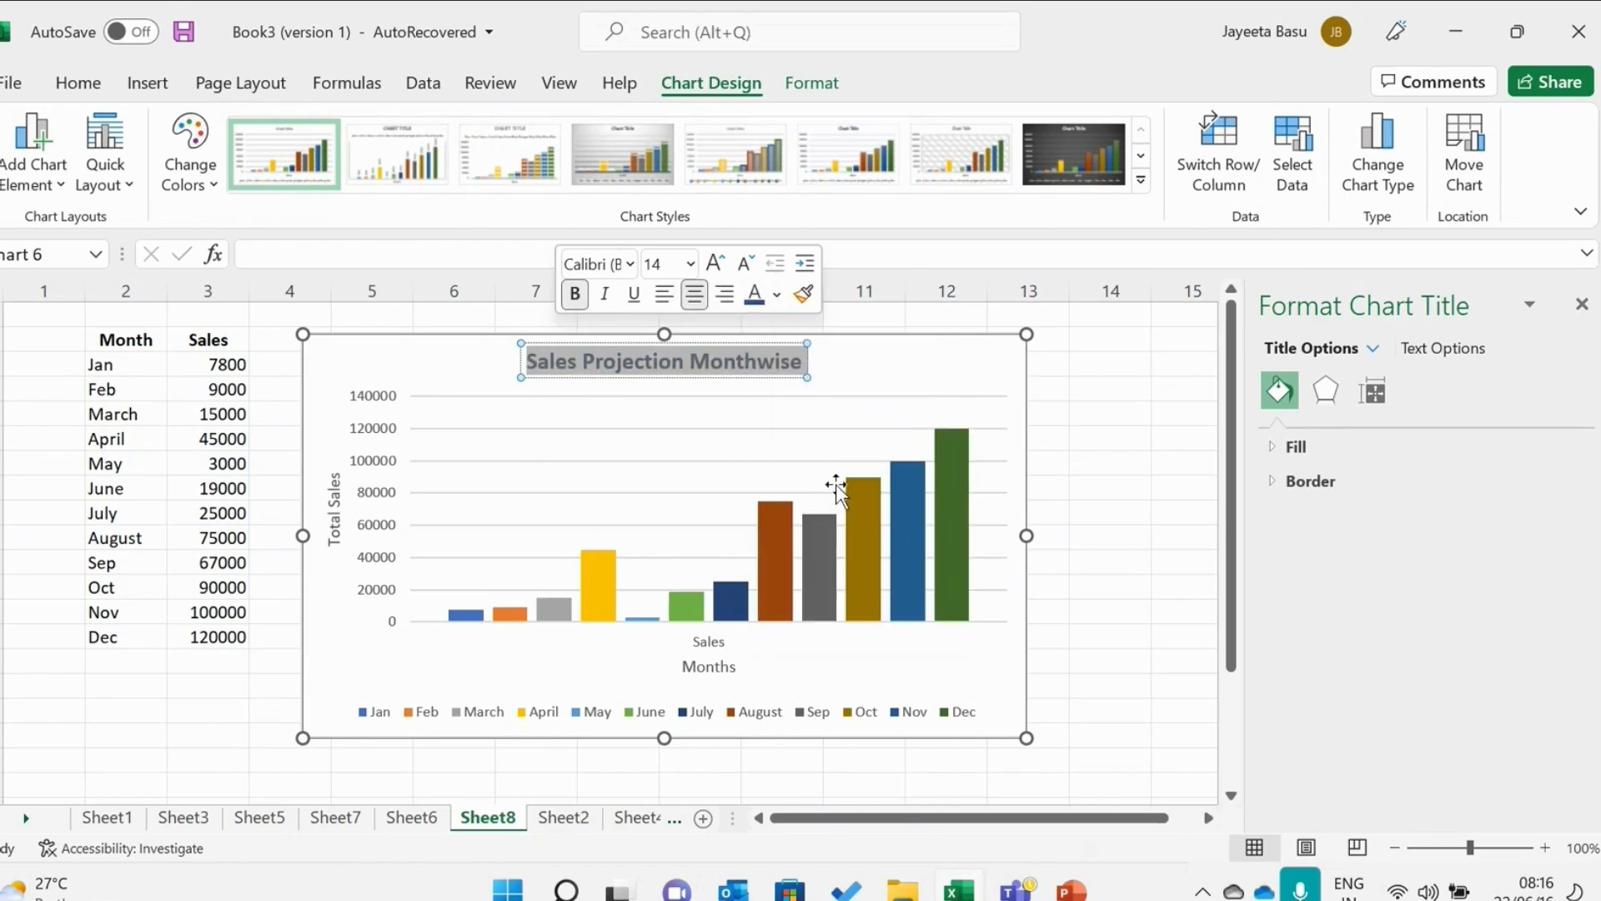
- Format the vertical axis title Total Sales in bold with the same dark blue font color as the chart title
left_click(334, 492)
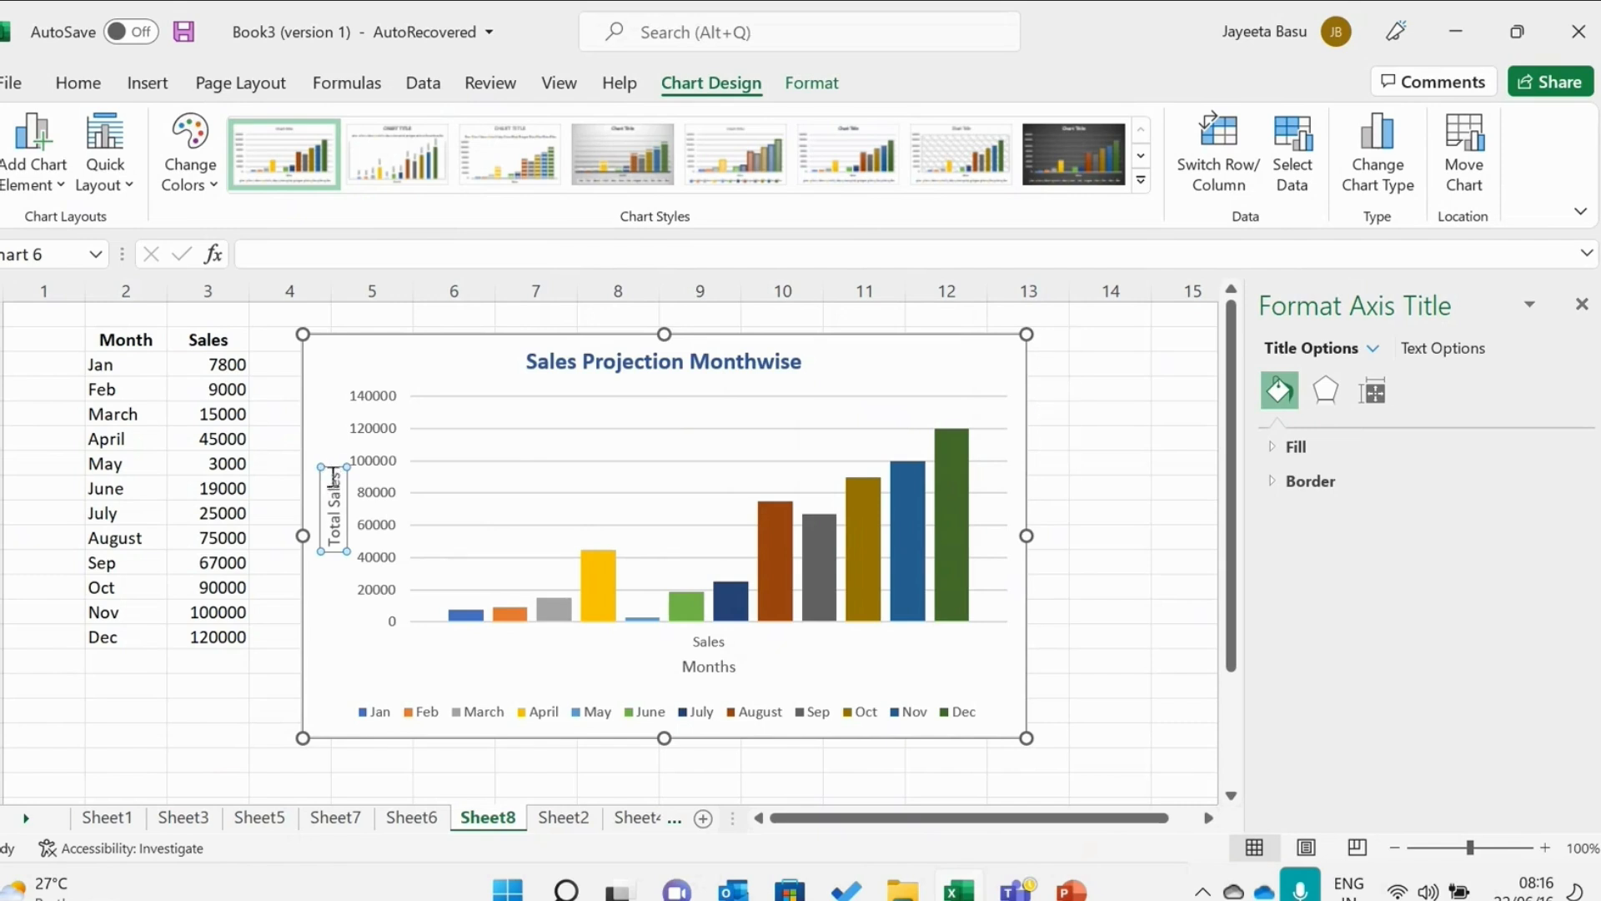
left_click_drag(334, 487, 328, 554)
left_click(353, 524)
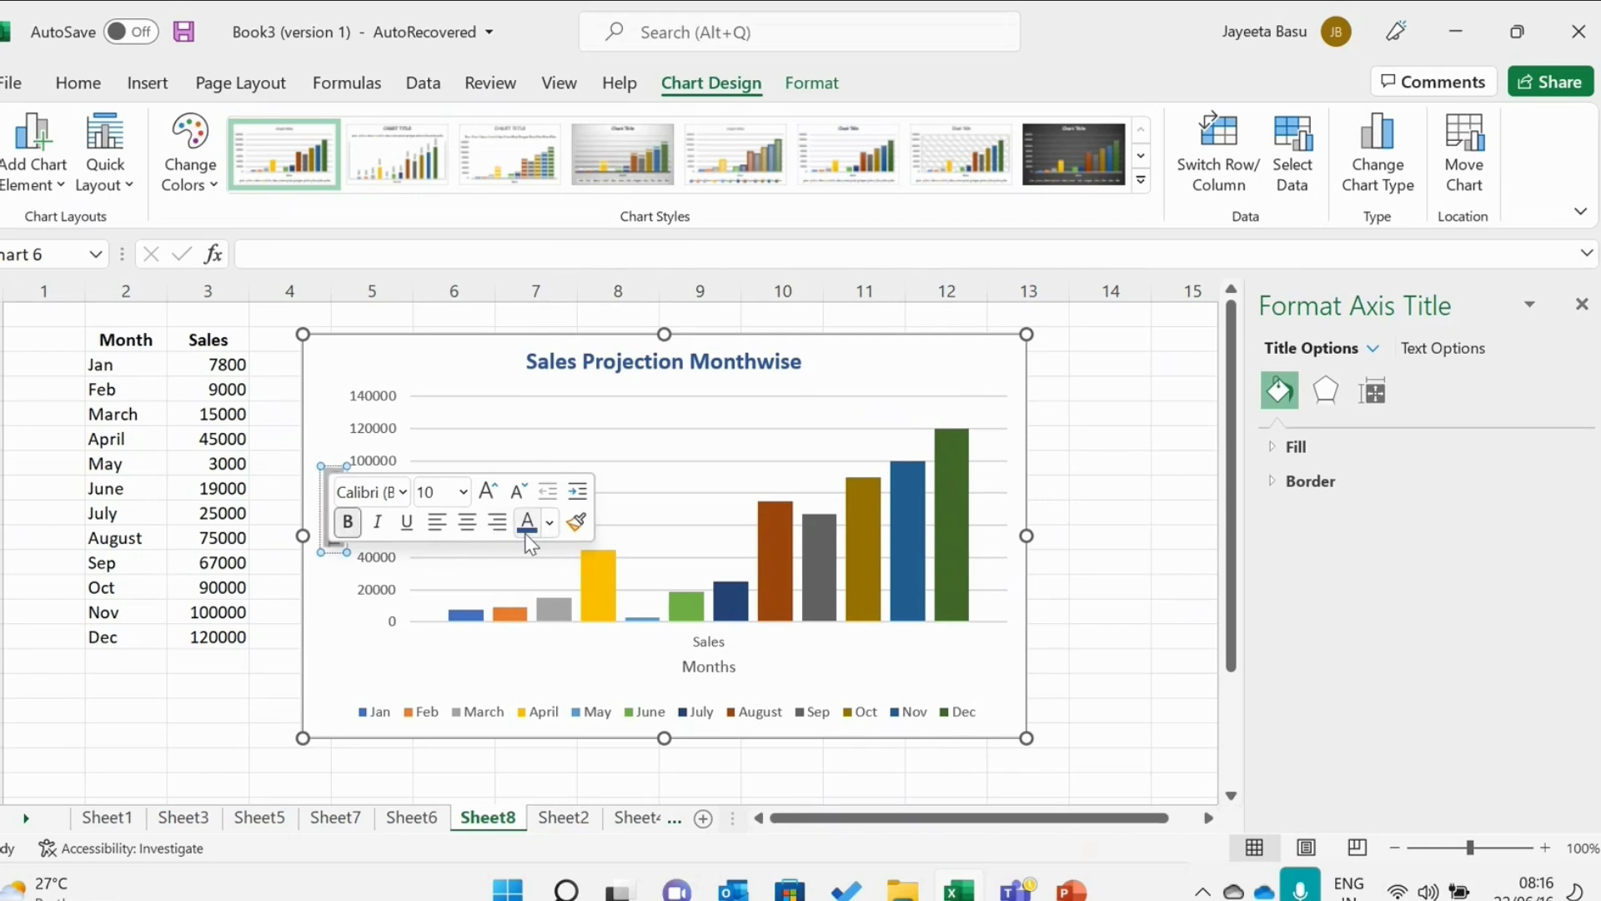
- Format the horizontal axis title Months in bold with the same dark blue font color, then deselect the chart
left_click(731, 667)
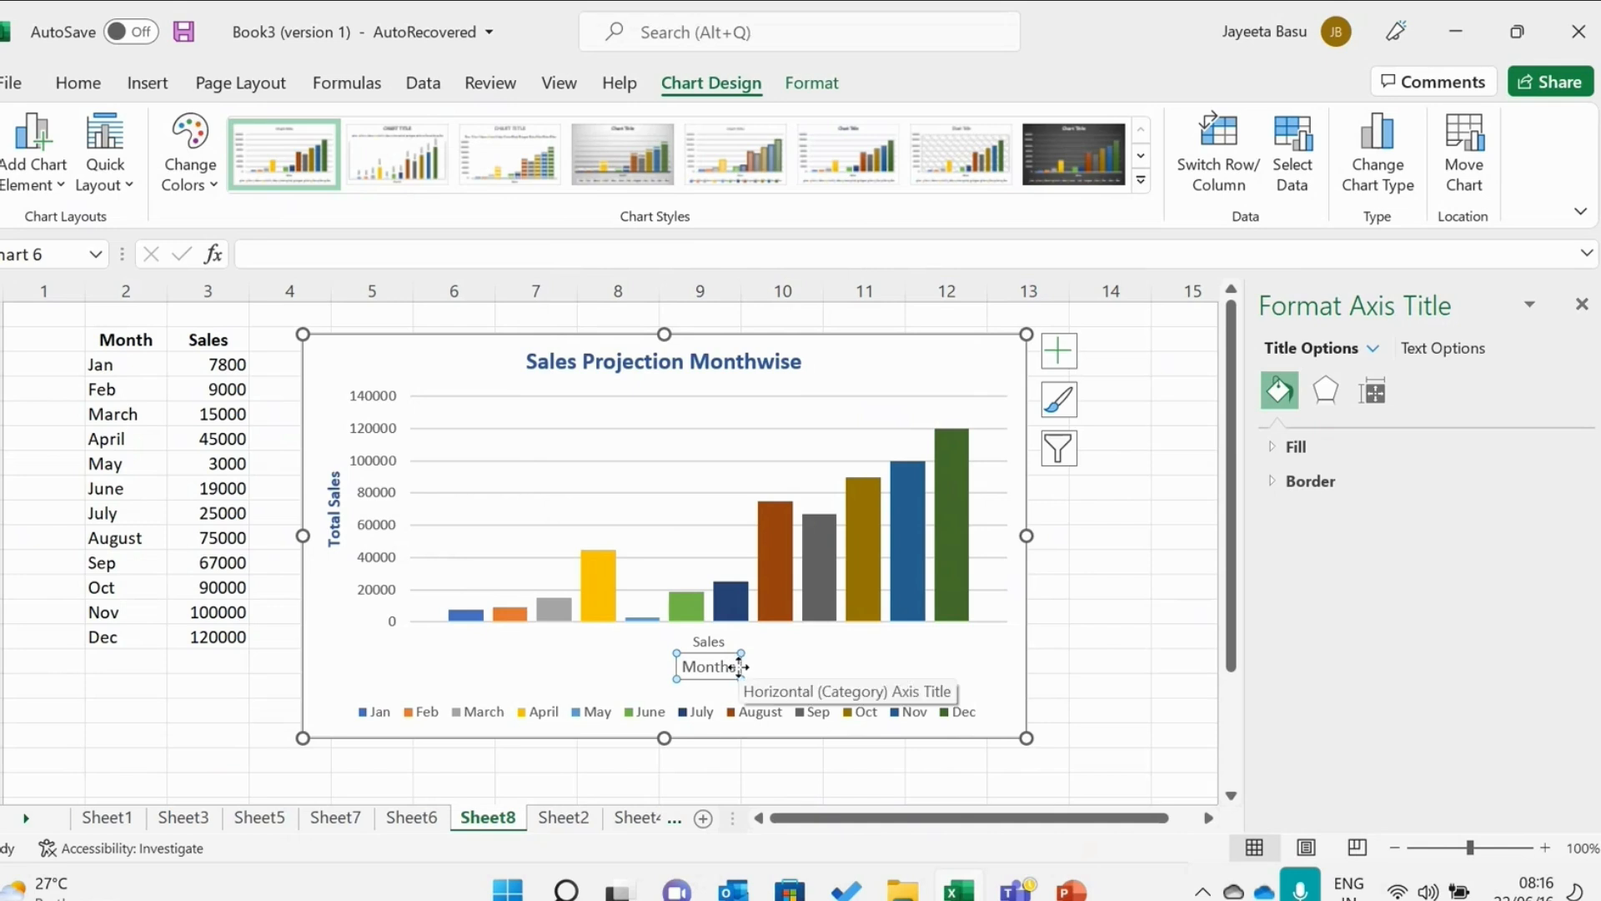
left_click_drag(739, 668, 672, 682)
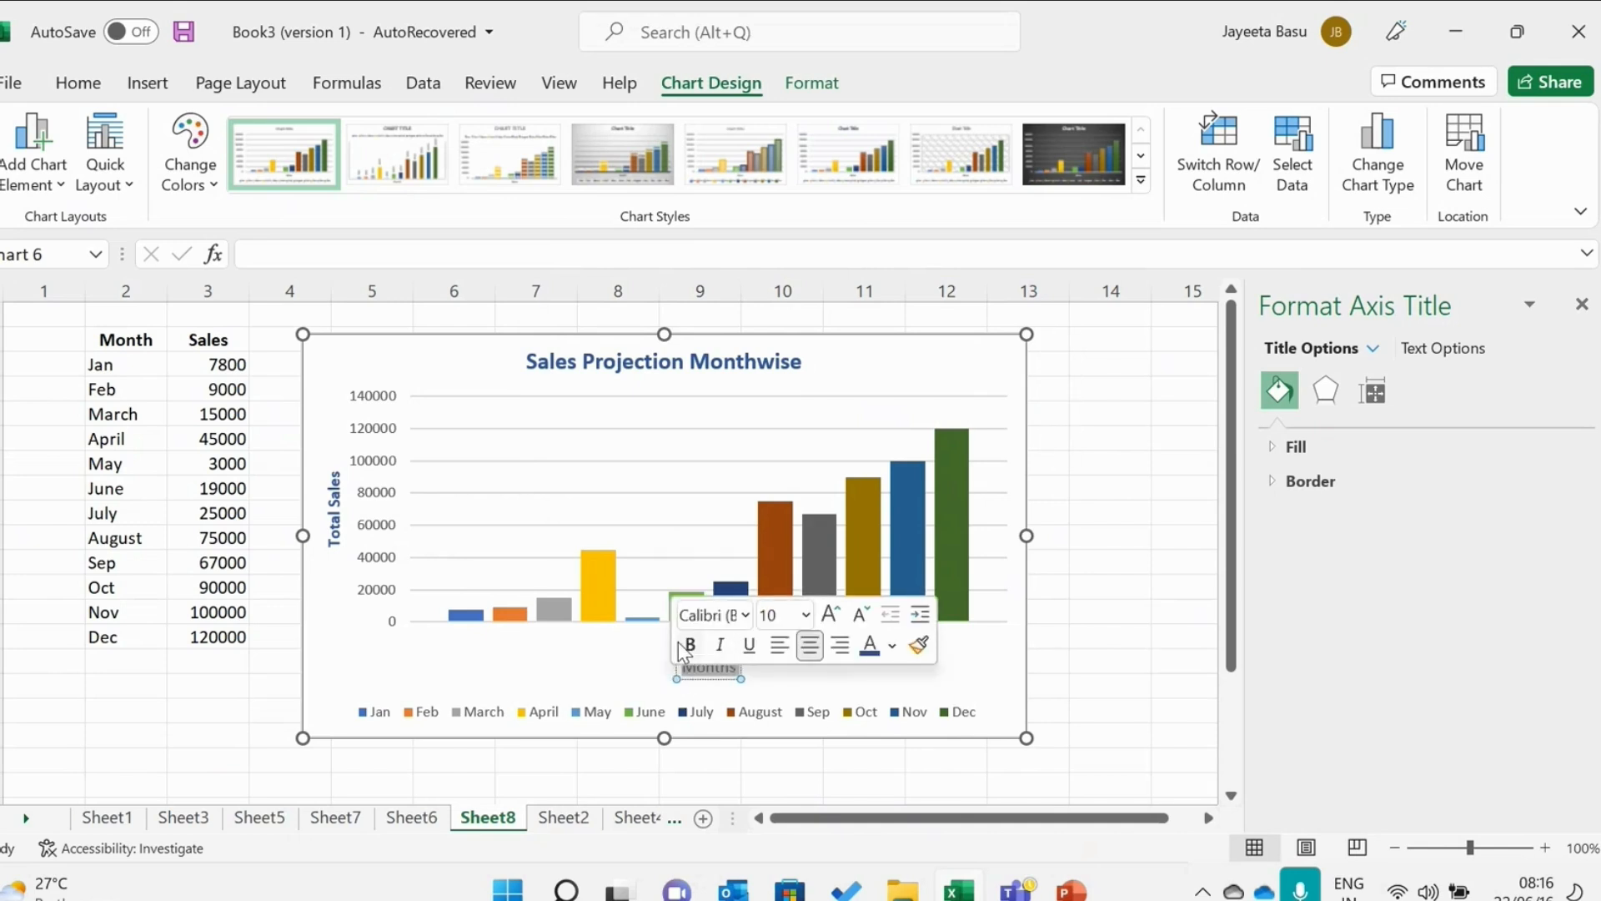
left_click(680, 644)
left_click(1114, 617)
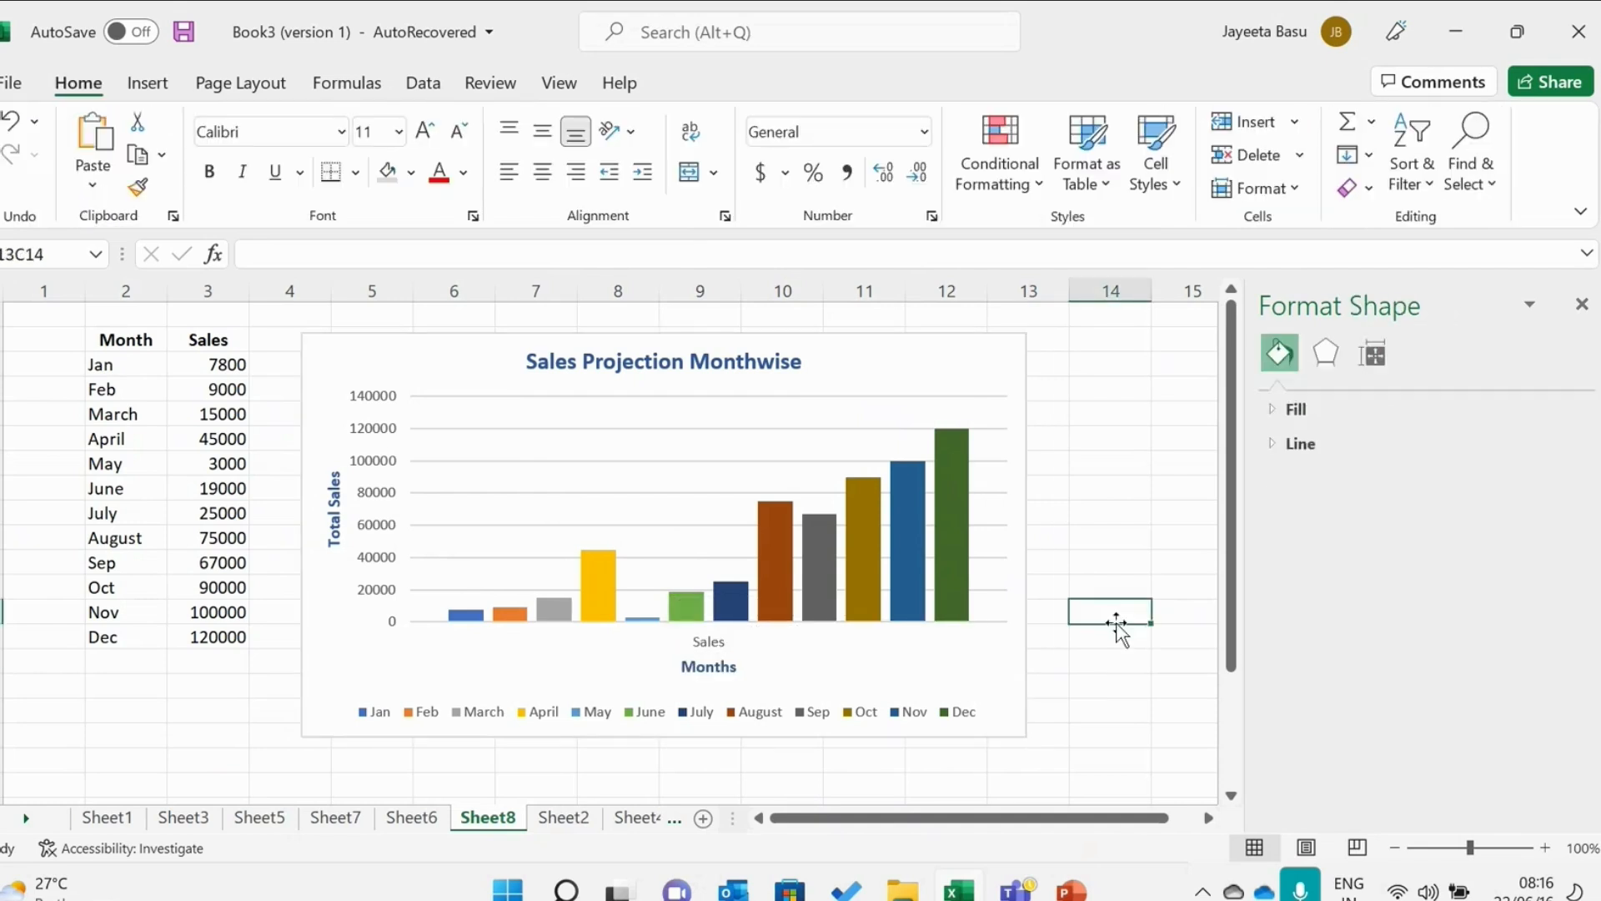
- Set the horizontal category axis type to Automatically select based on data
left_click(718, 646)
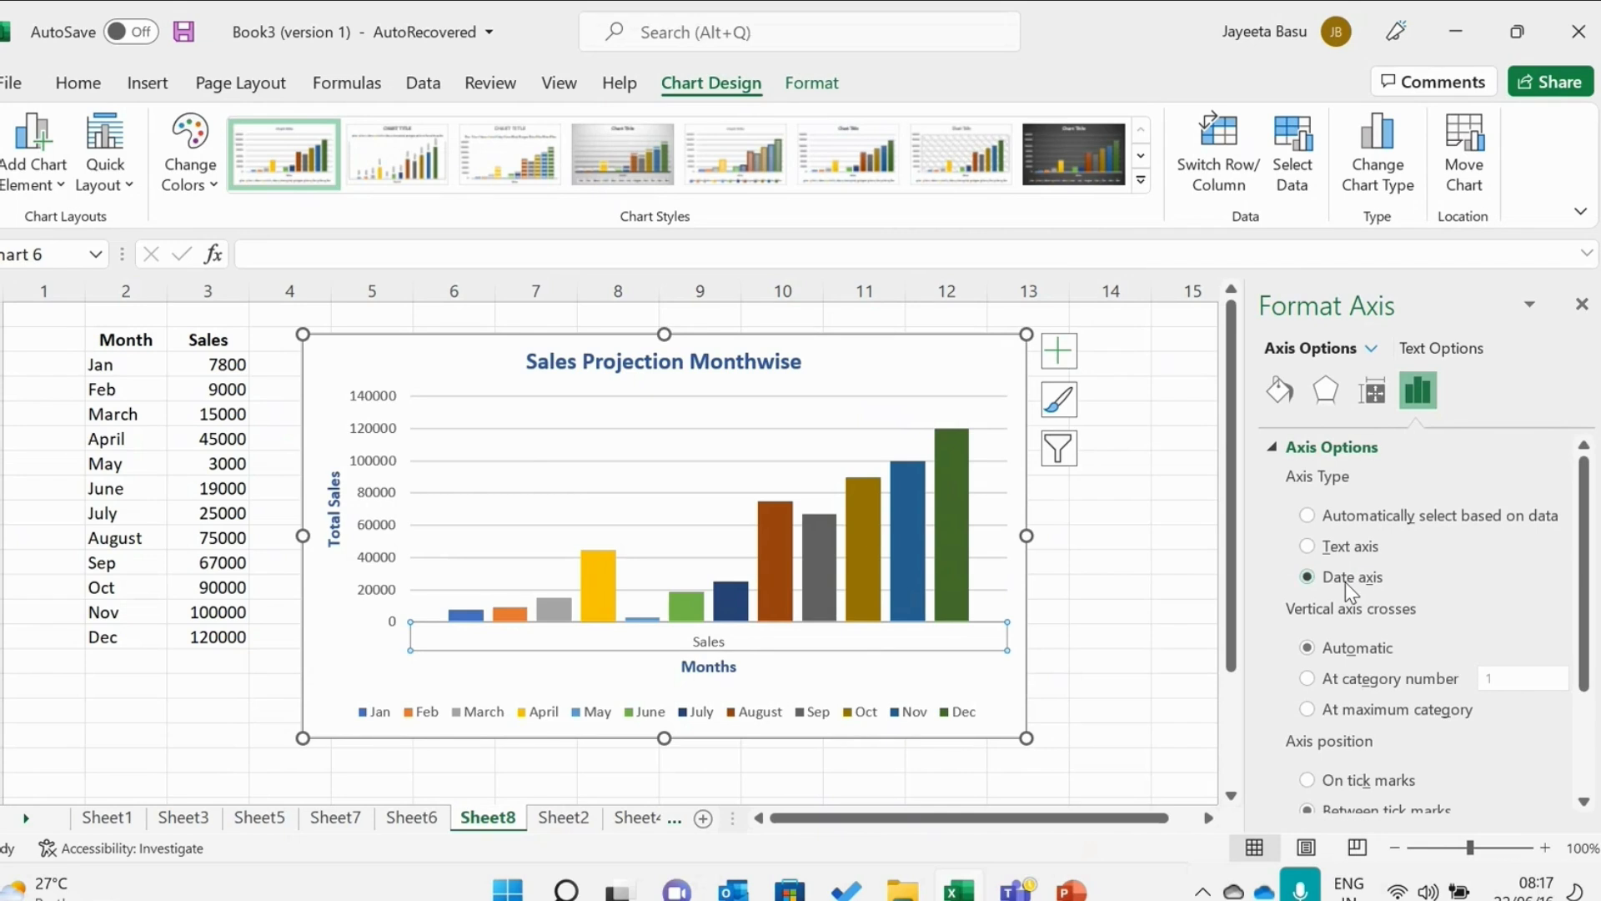
left_click(1354, 517)
- Examine the horizontal axis's position, tick mark, label and number format options
scroll(1584, 554, "down", 3)
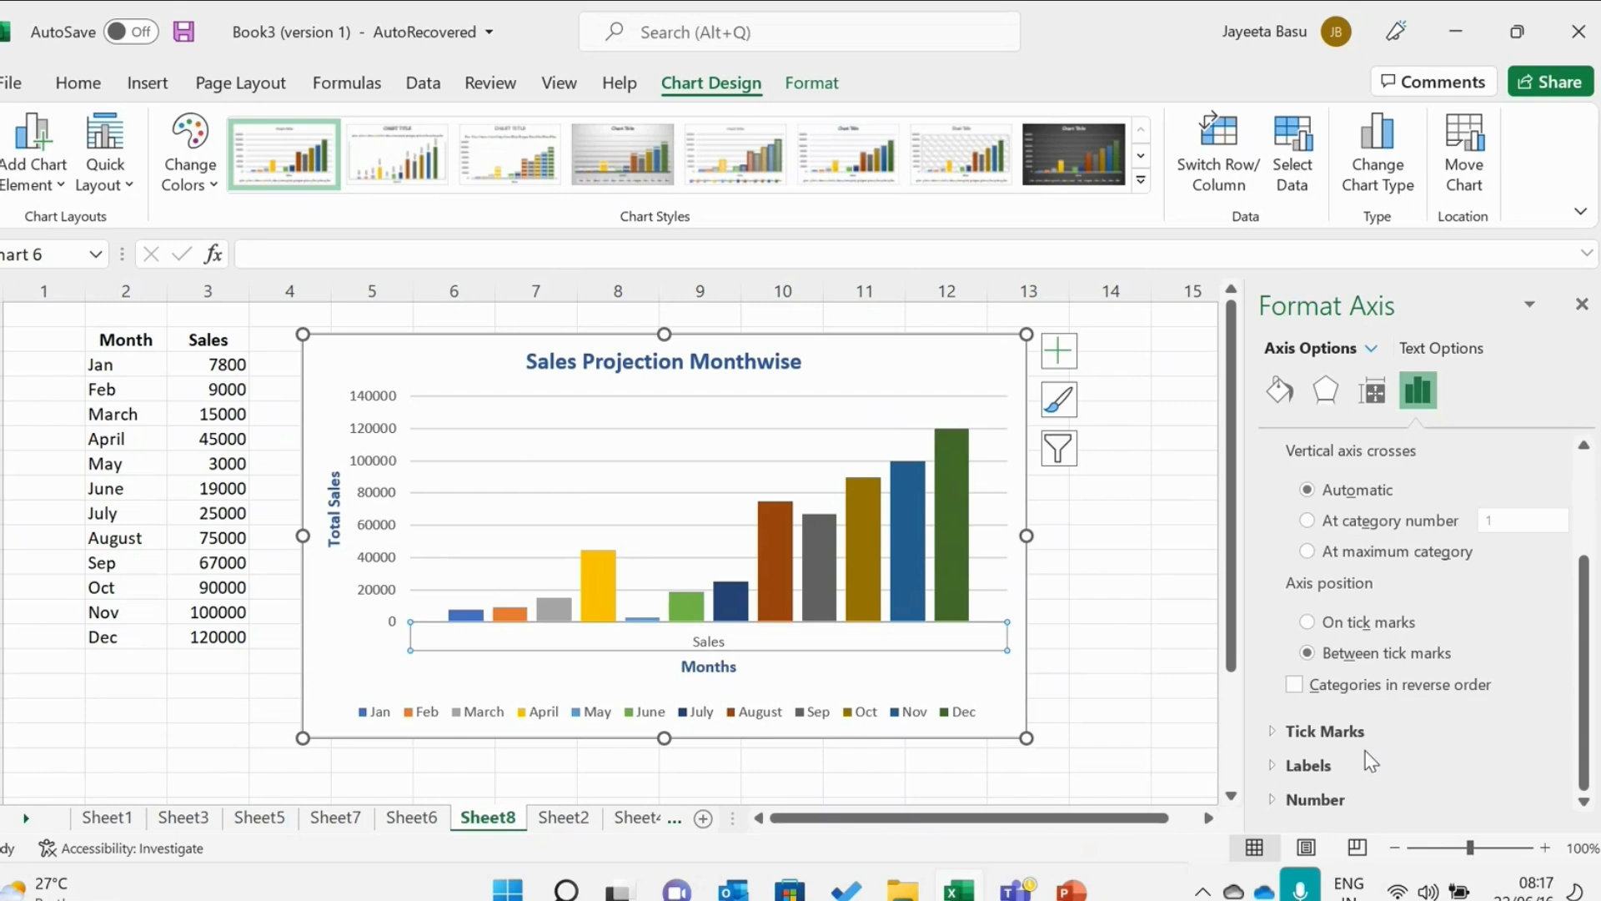
left_click(1329, 734)
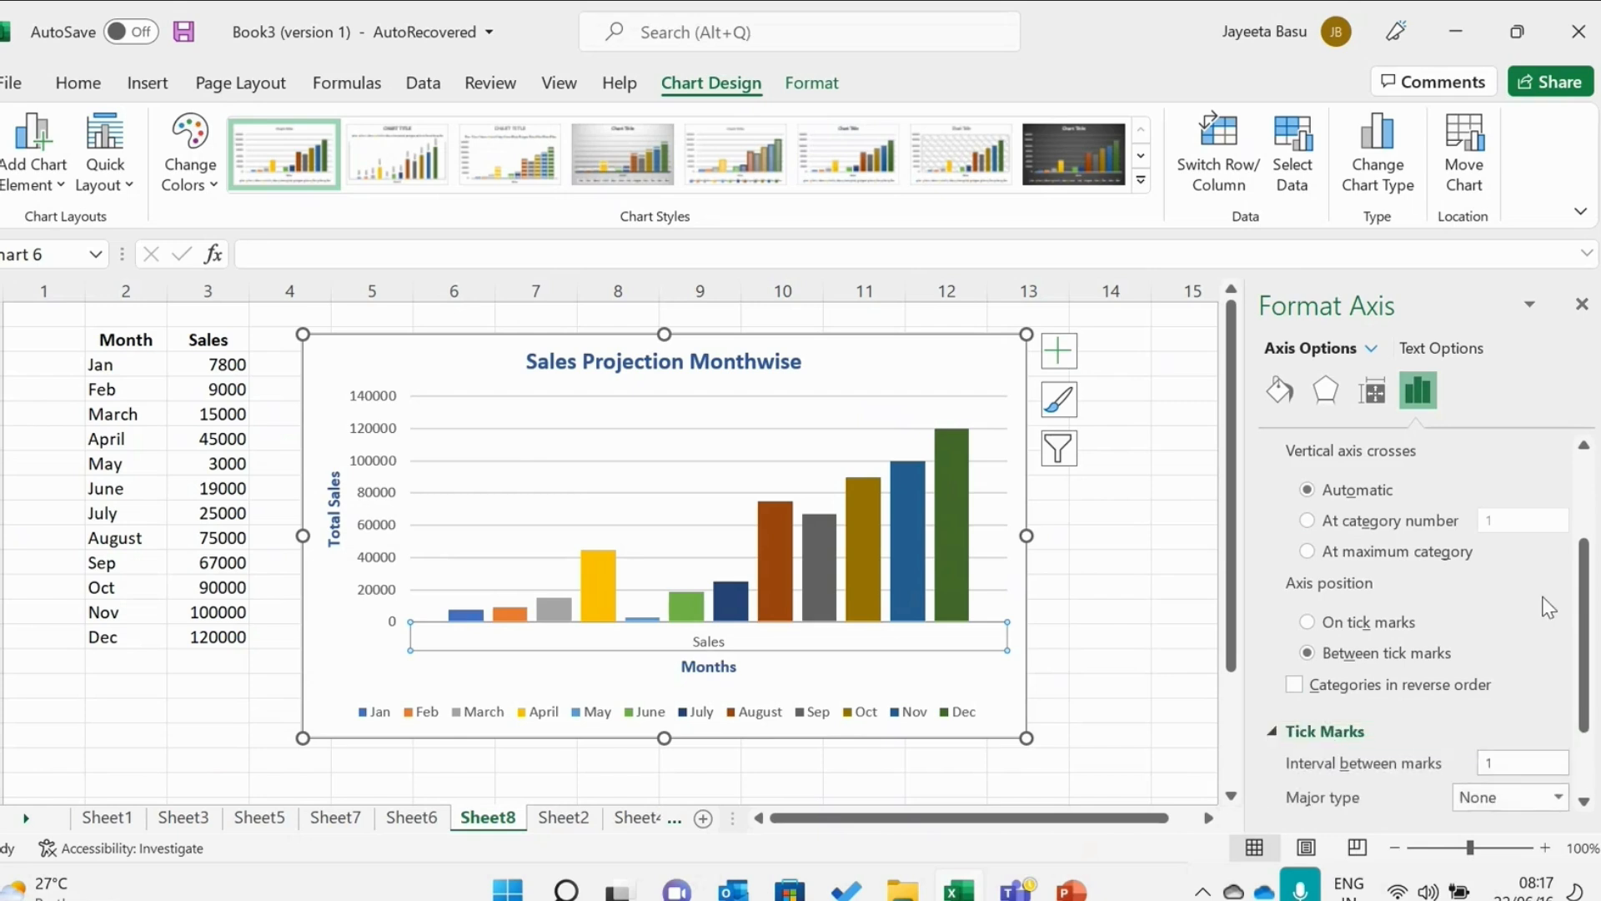
right_click(1586, 654)
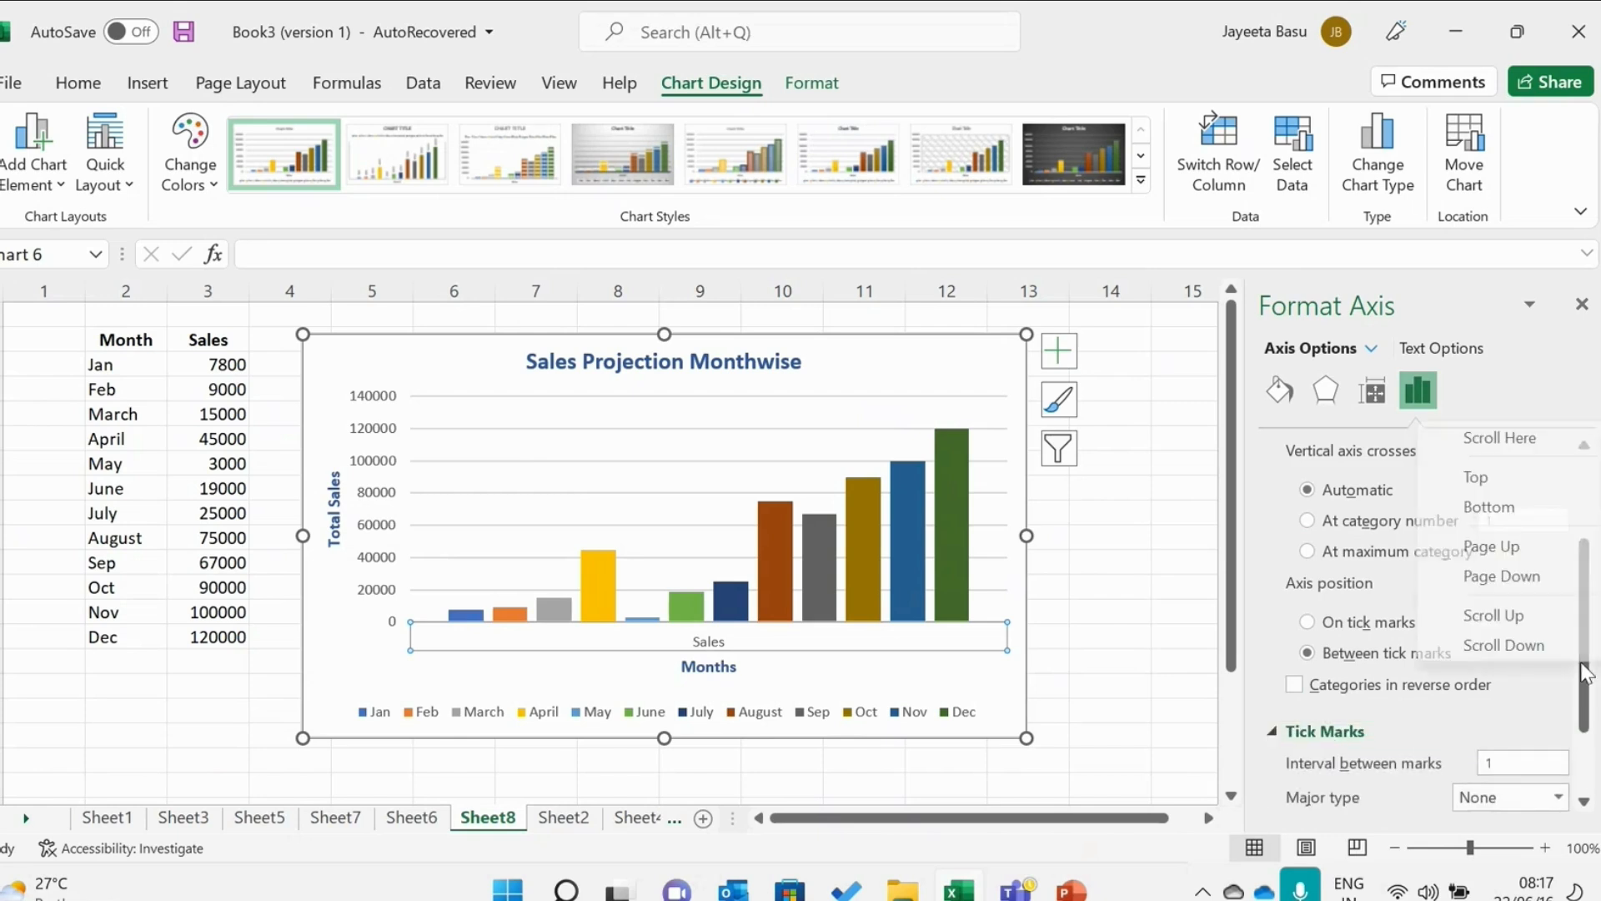
left_click(1589, 745)
left_click(1365, 768)
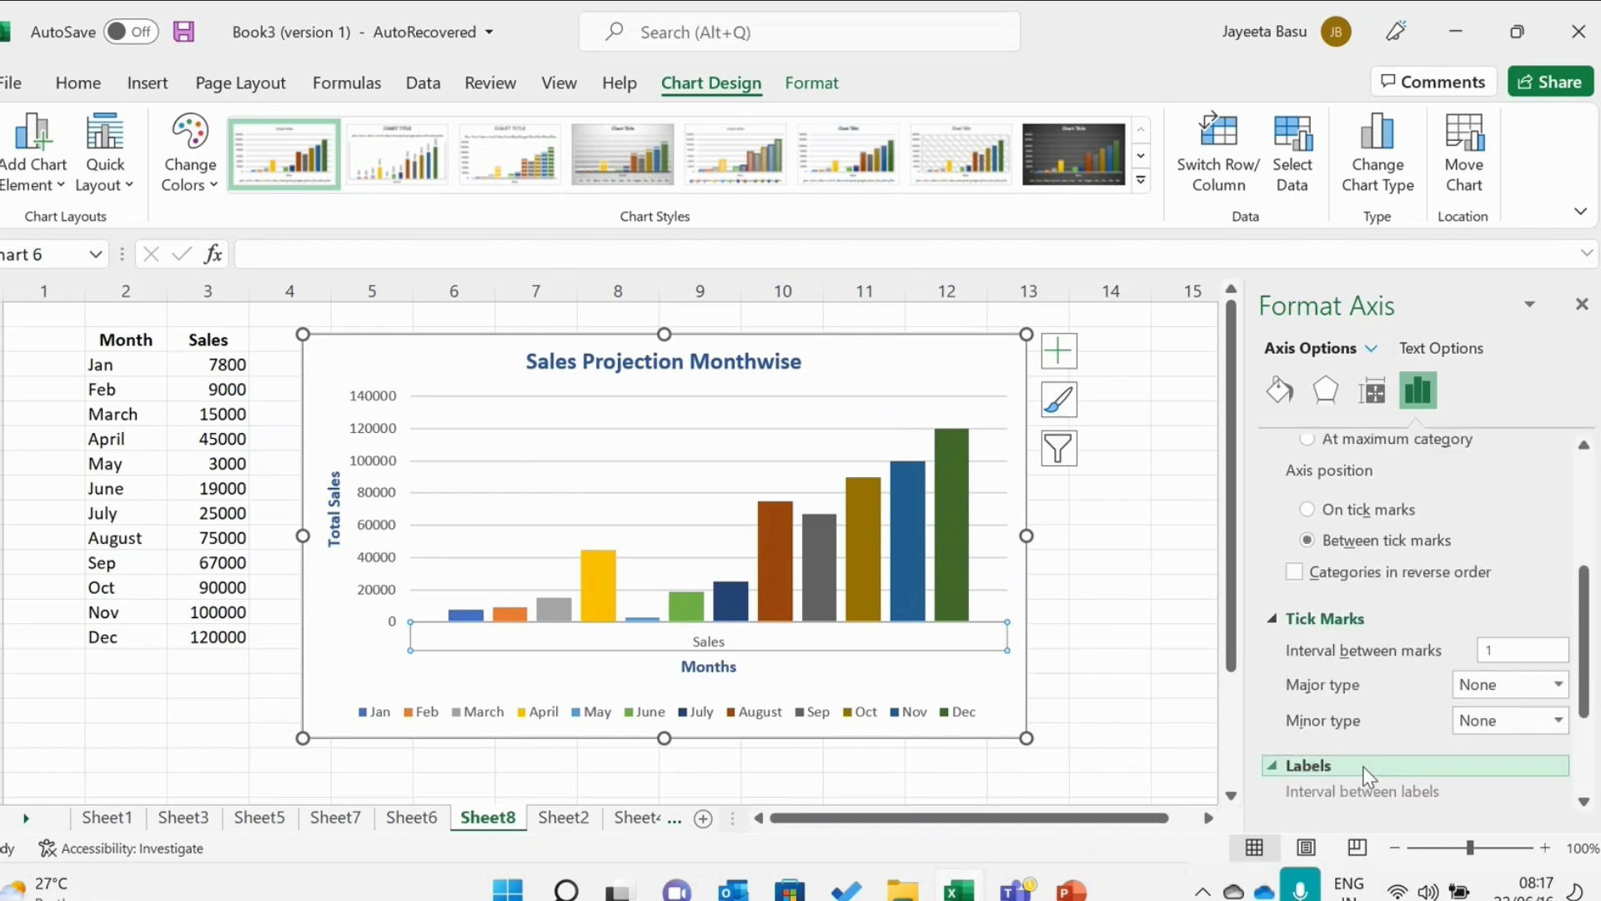
left_click(1587, 783)
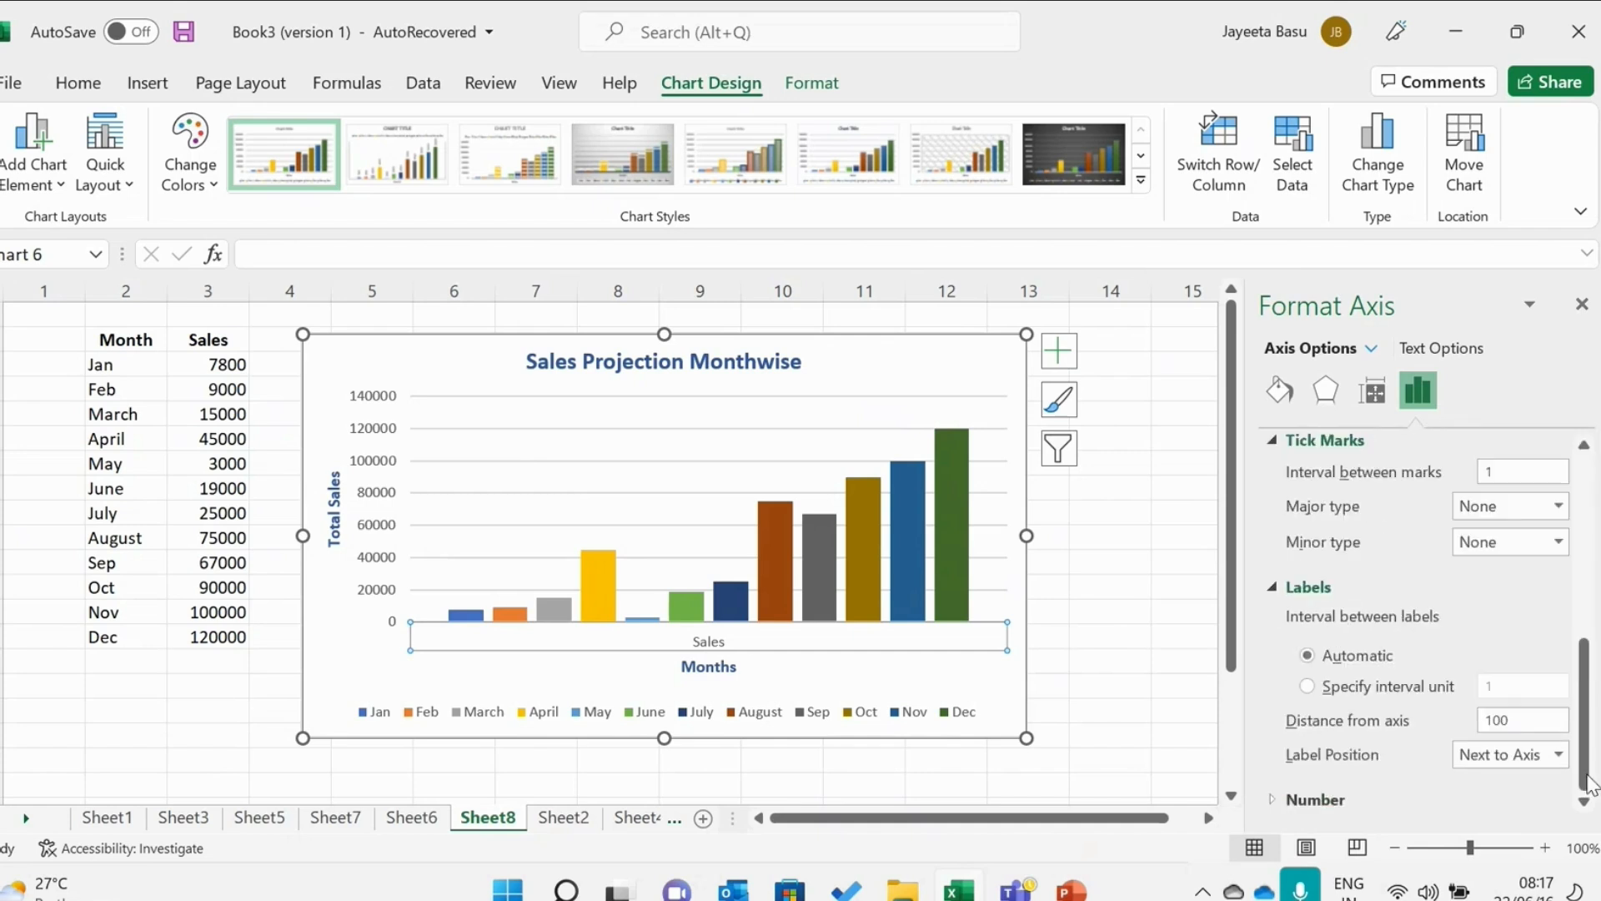
left_click(1316, 806)
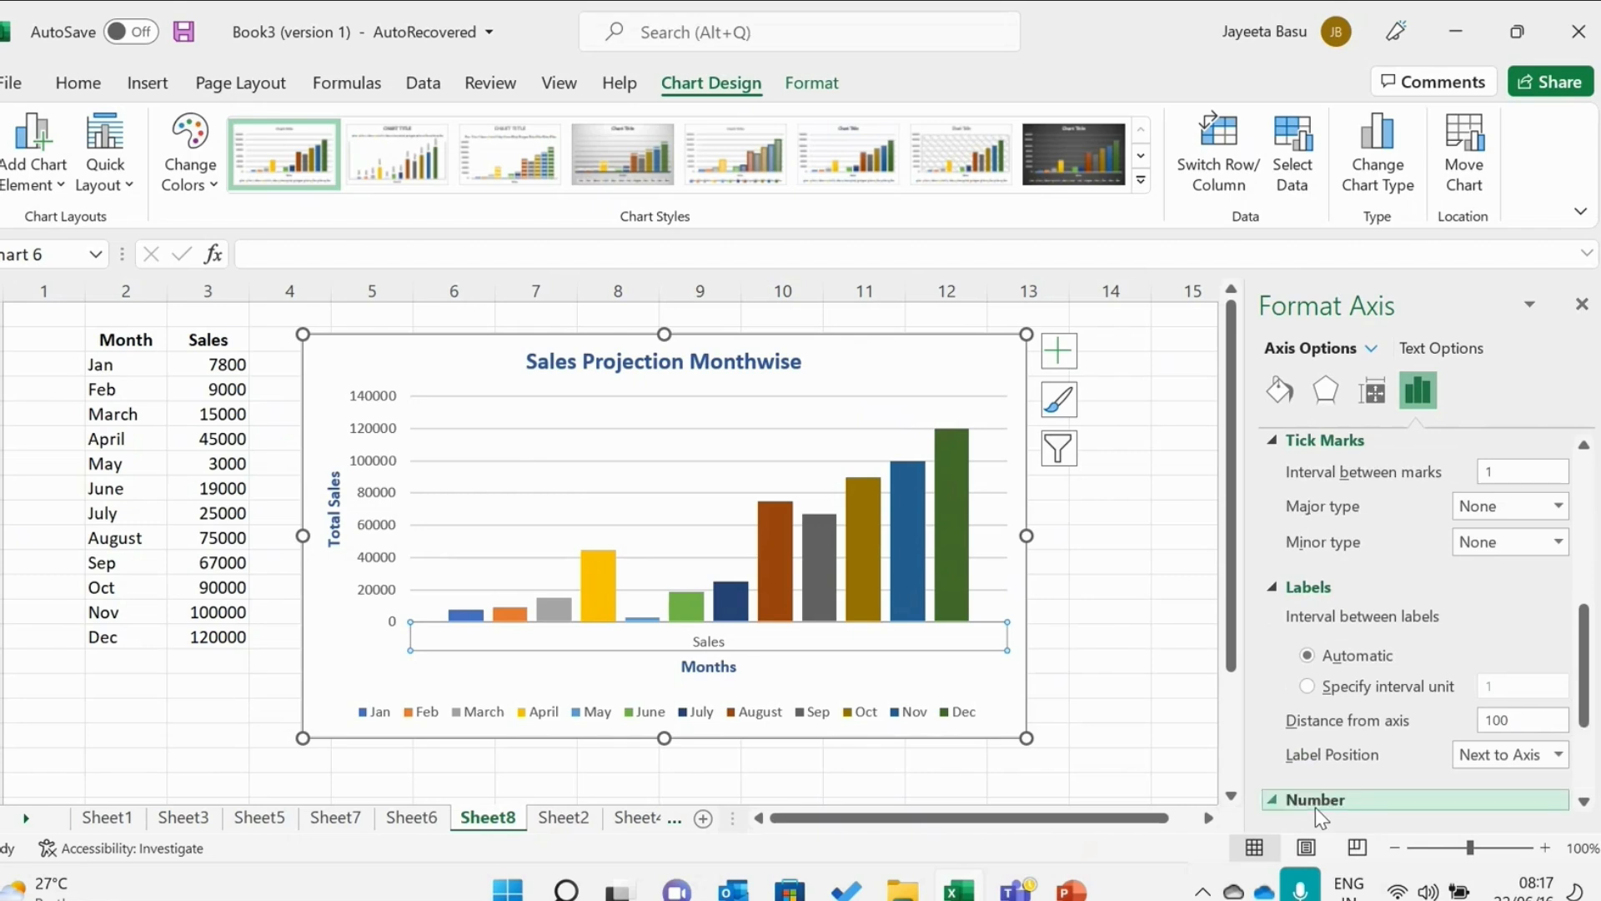
left_click(1587, 784)
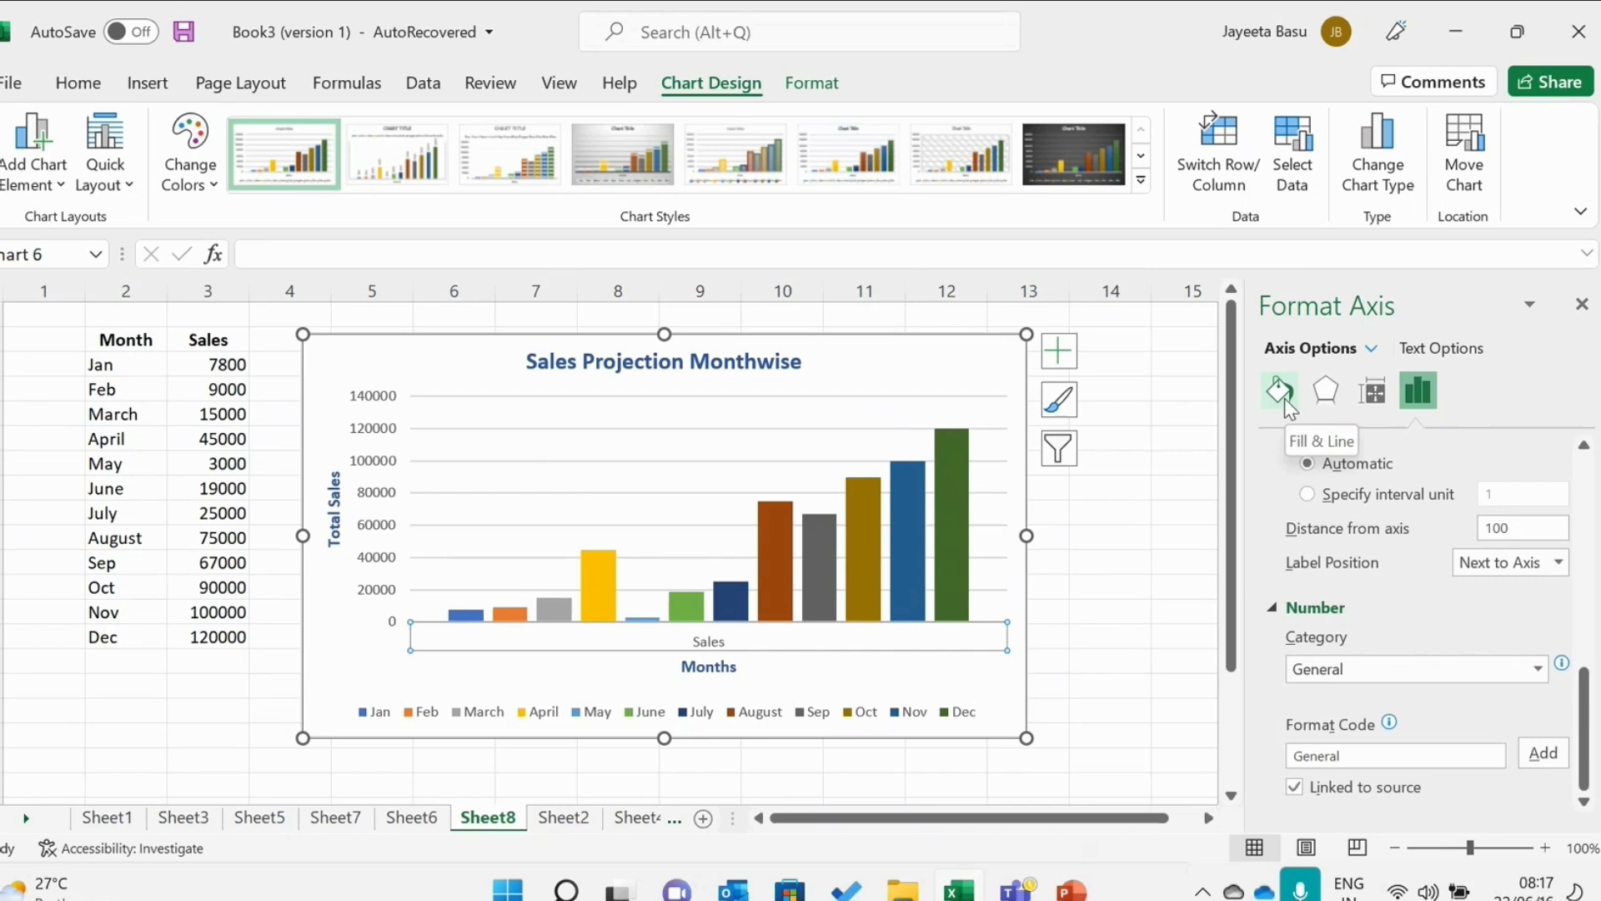
- Examine the horizontal axis's effects, text alignment and fill options
left_click(1317, 398)
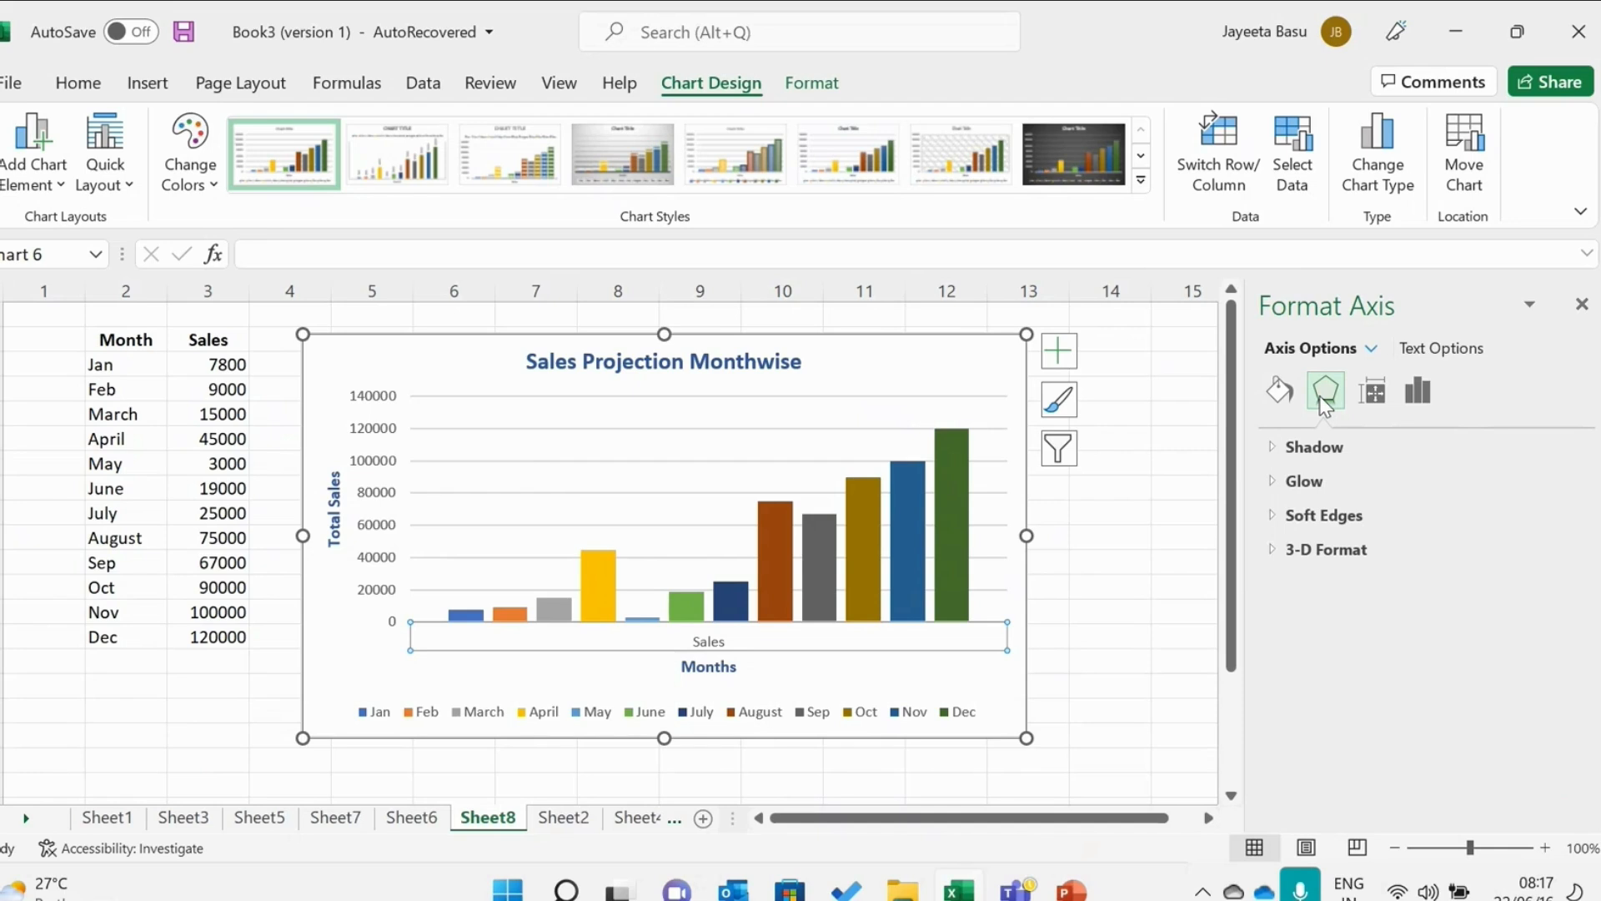
left_click(1368, 394)
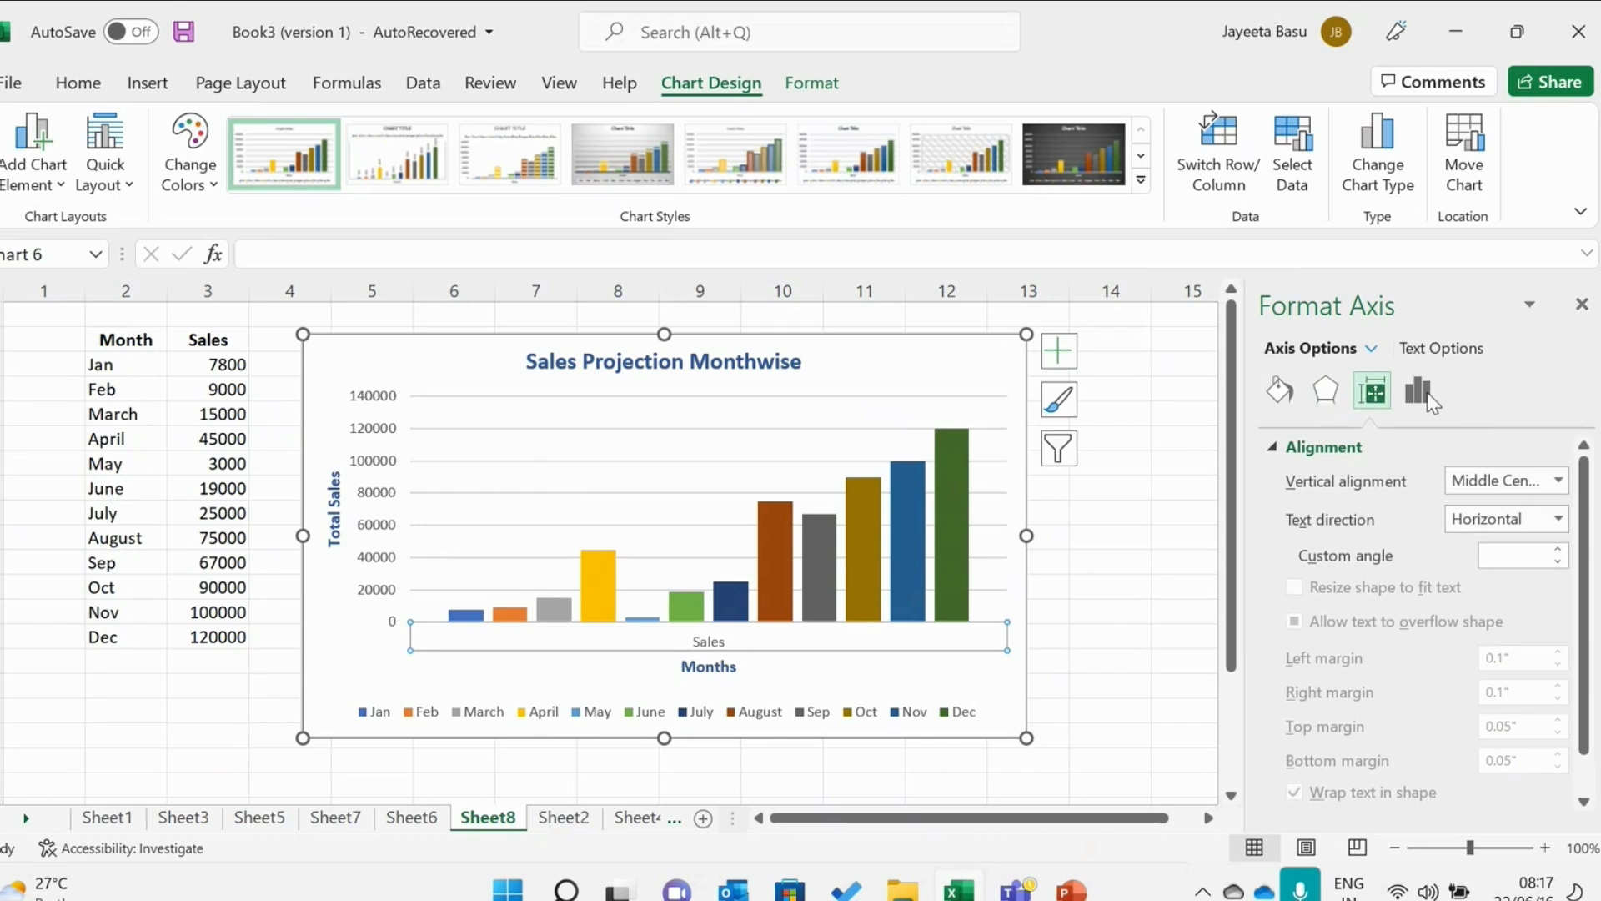
mouse_move(1587, 530)
left_mouse_down()
mouse_move(1587, 634)
mouse_move(1587, 526)
left_mouse_up()
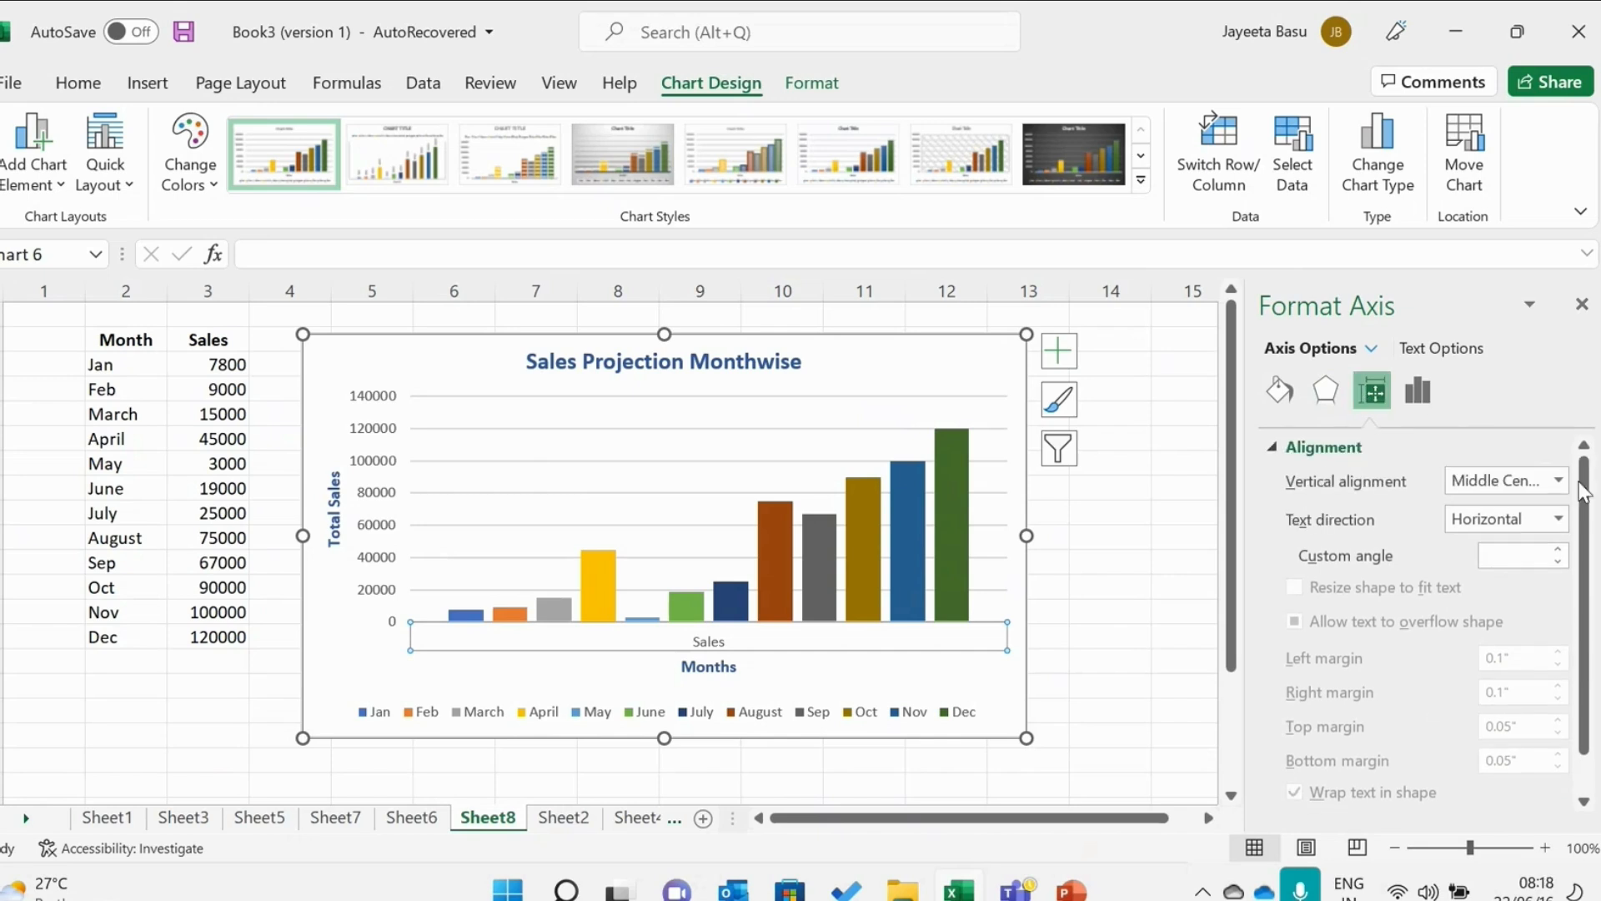
left_click(1280, 405)
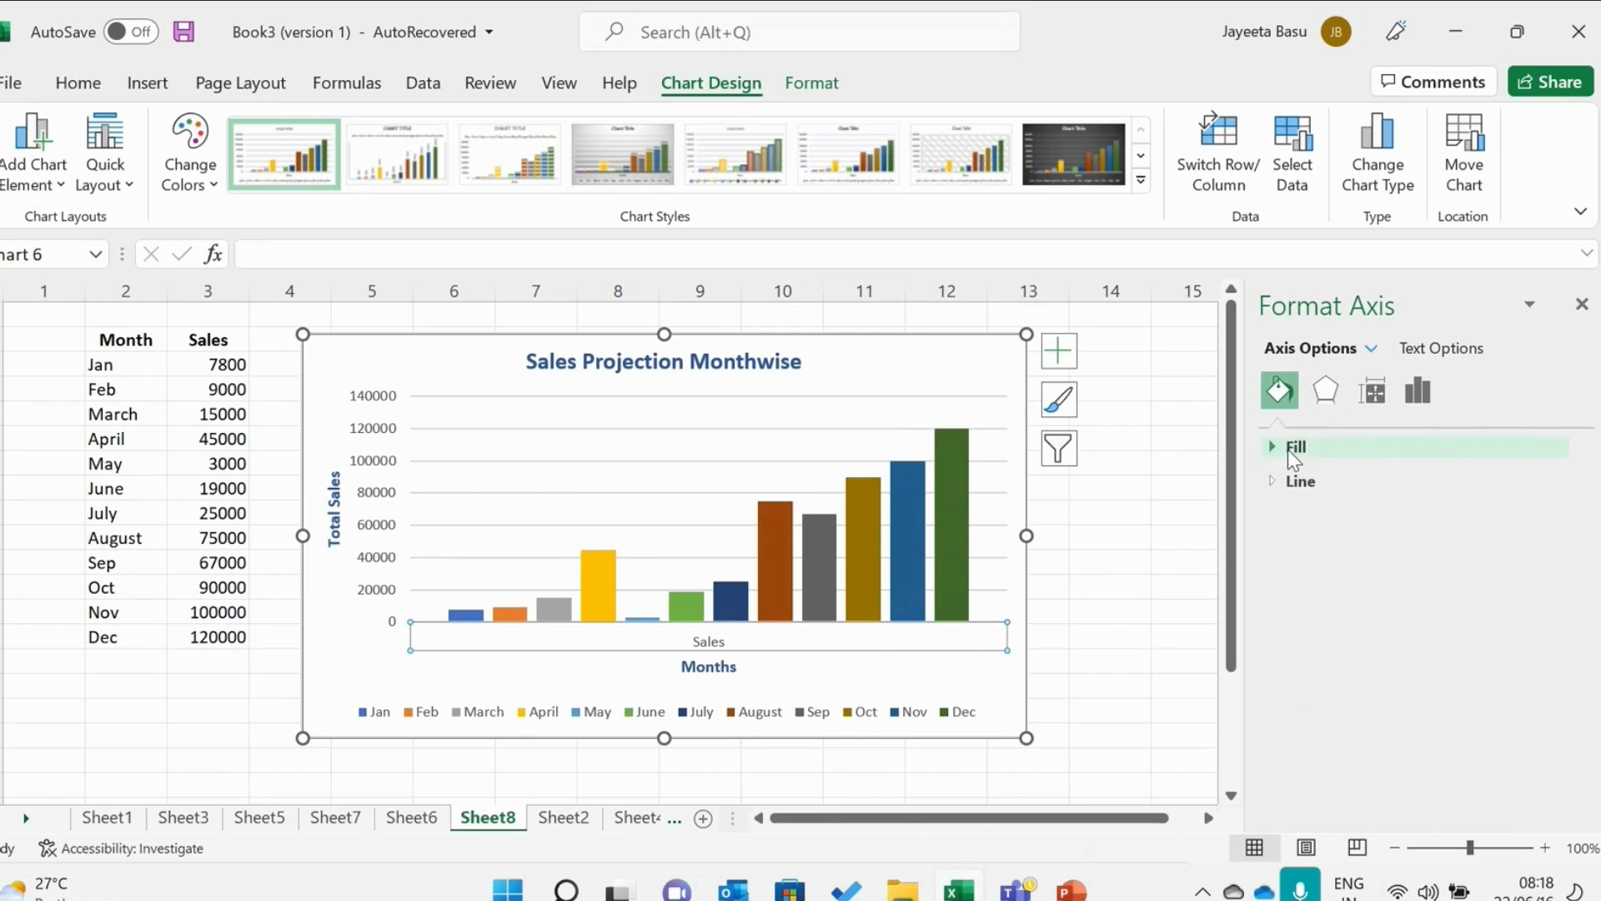
left_click(1287, 449)
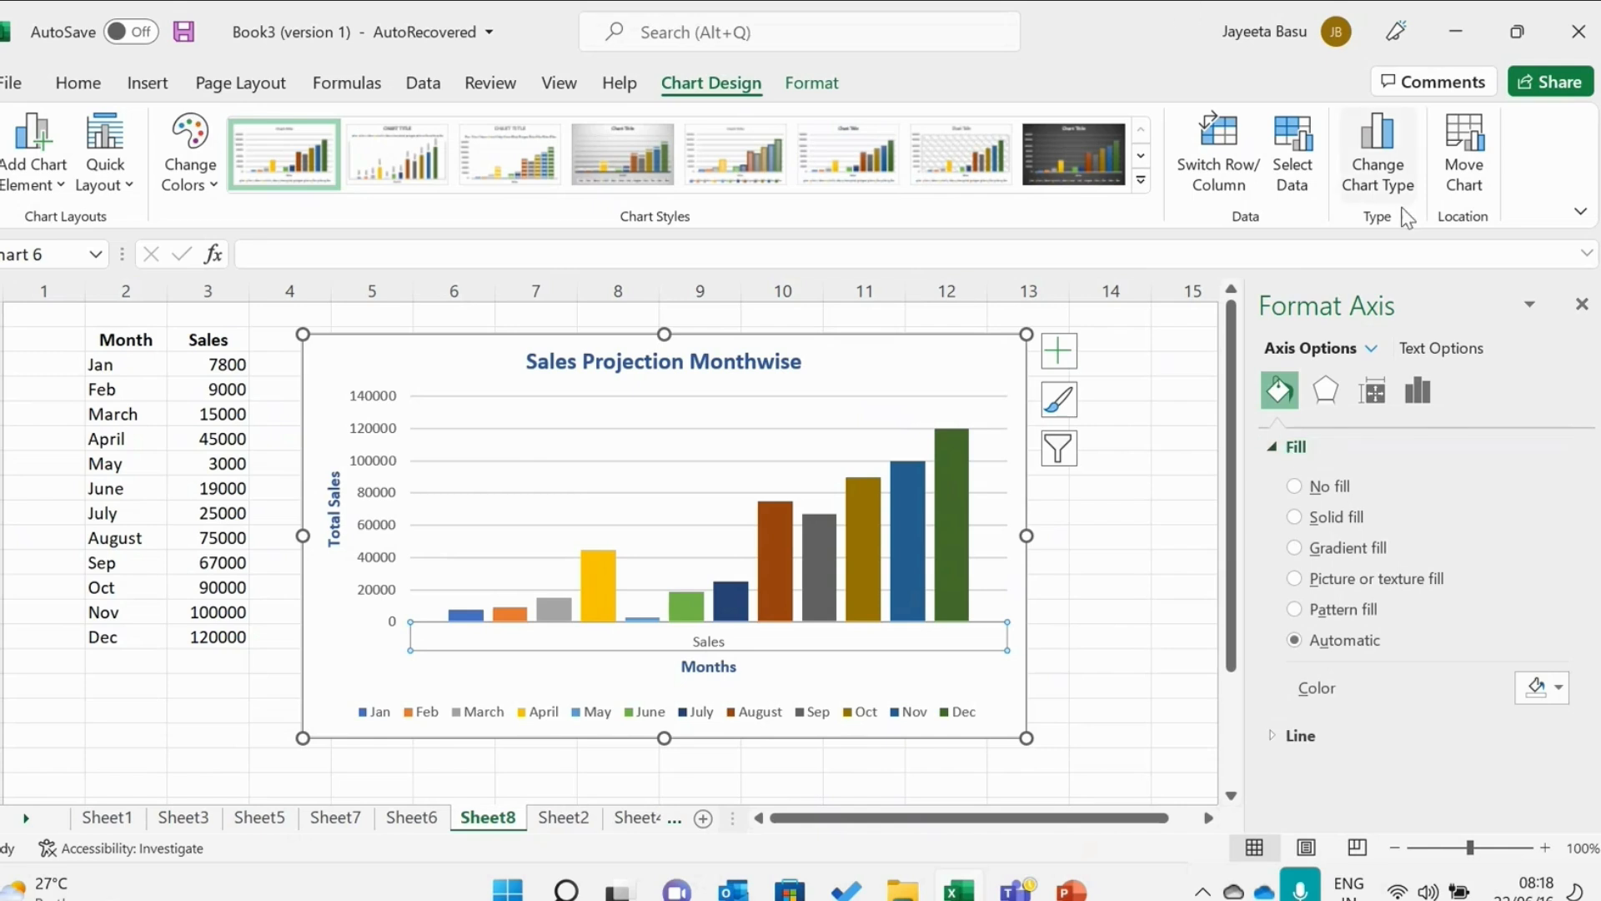
- Swap the chart's rows and columns and swap them back, and review its data source series and axis labels
left_click(1237, 185)
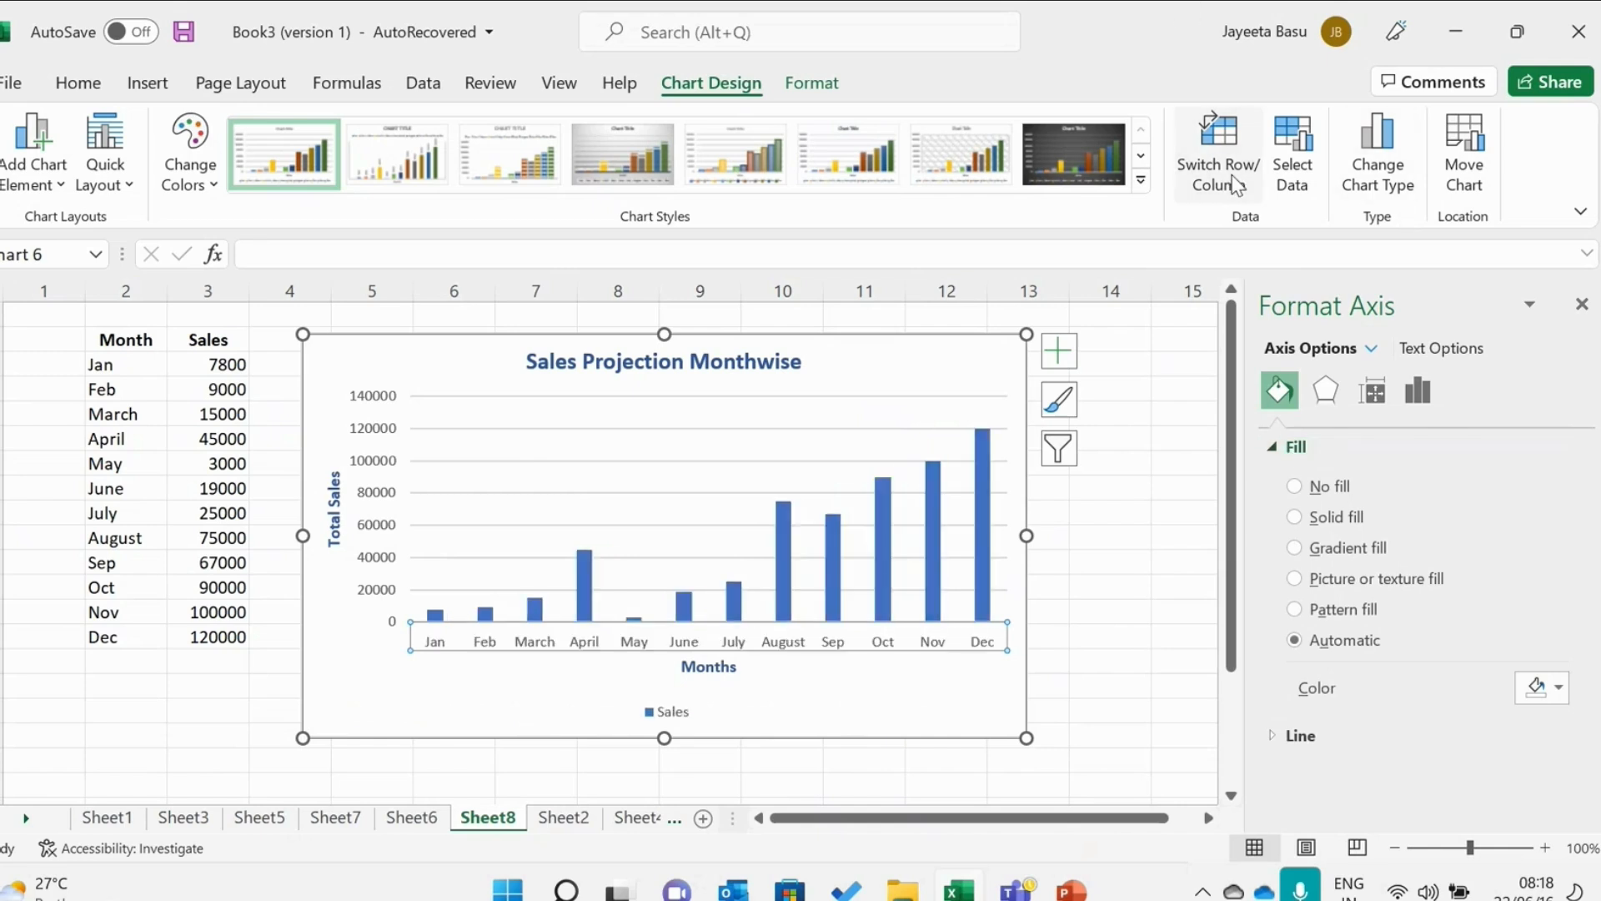
left_click(1237, 186)
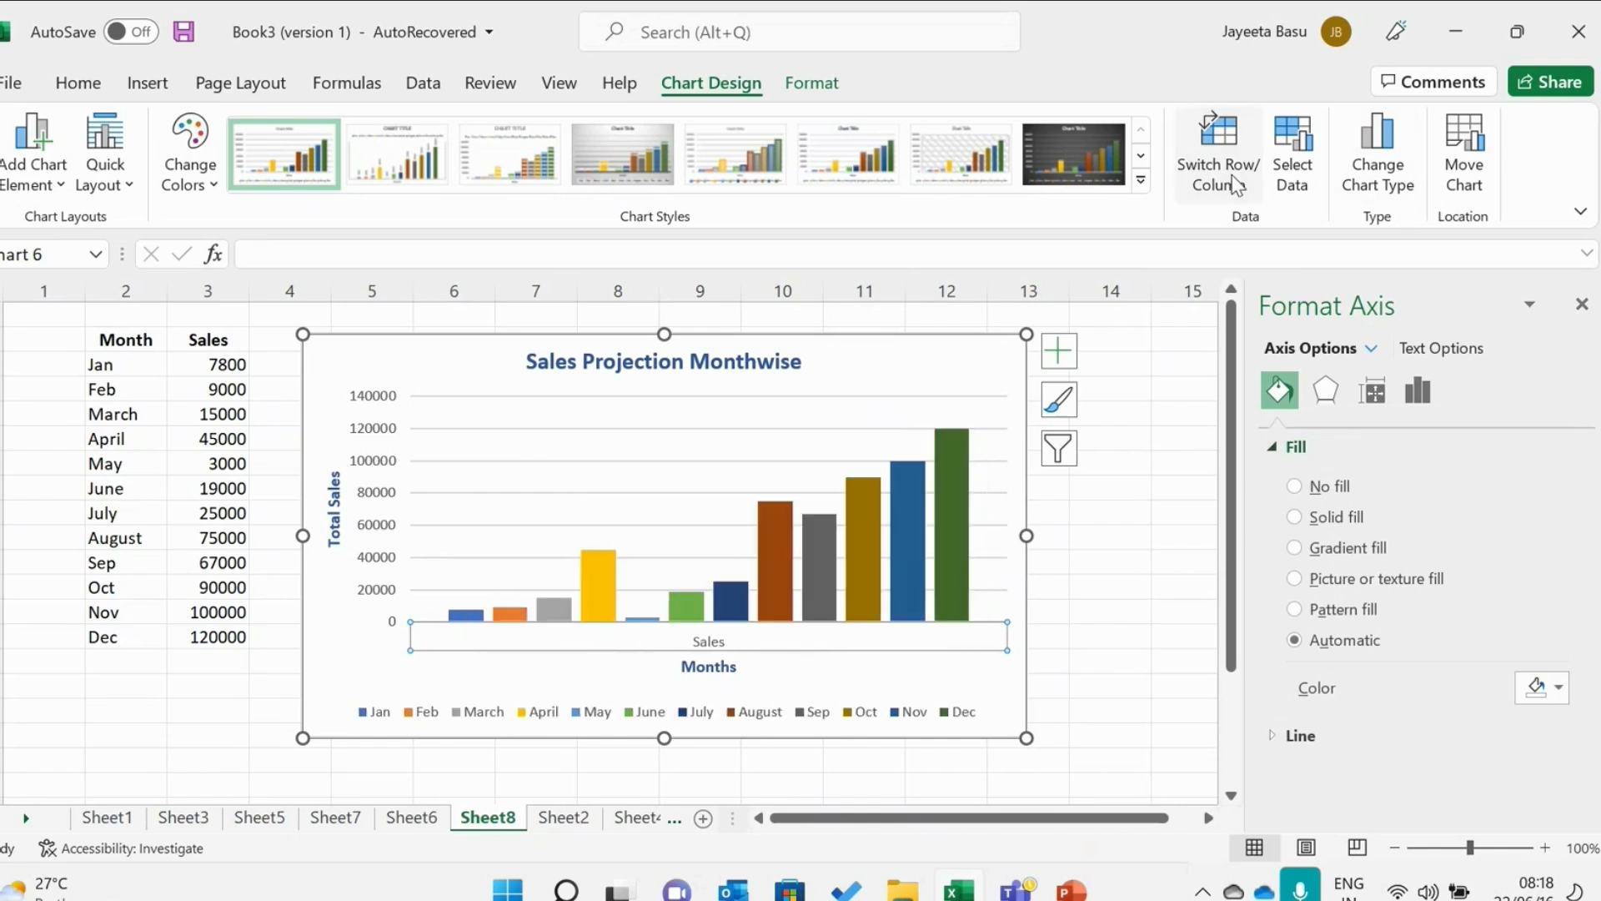
left_click(1296, 184)
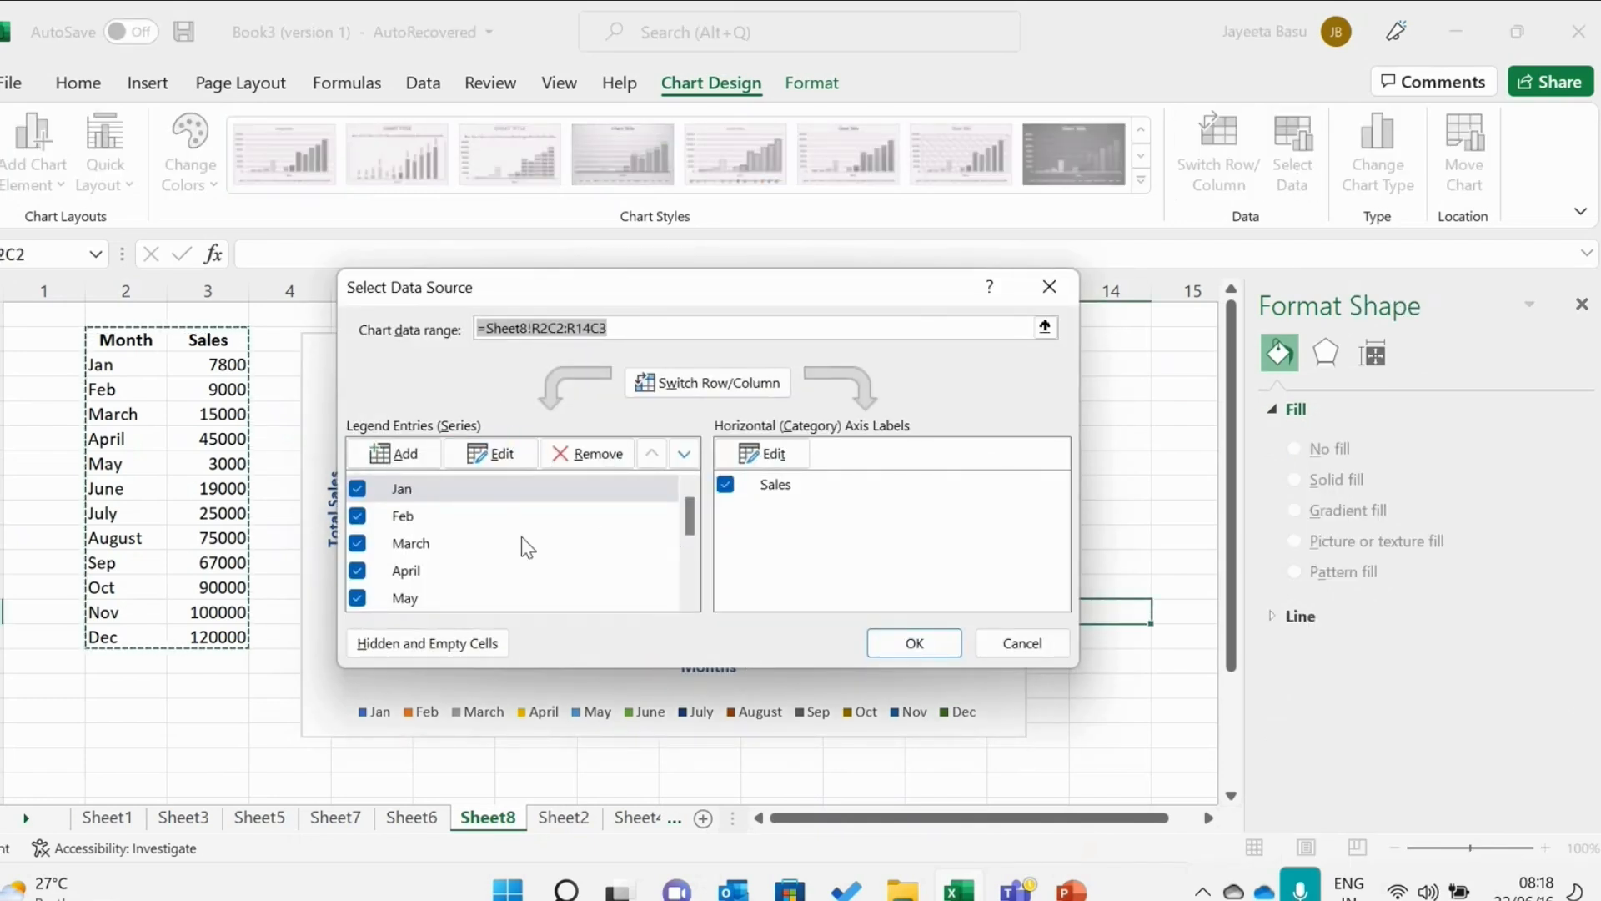
left_click(909, 643)
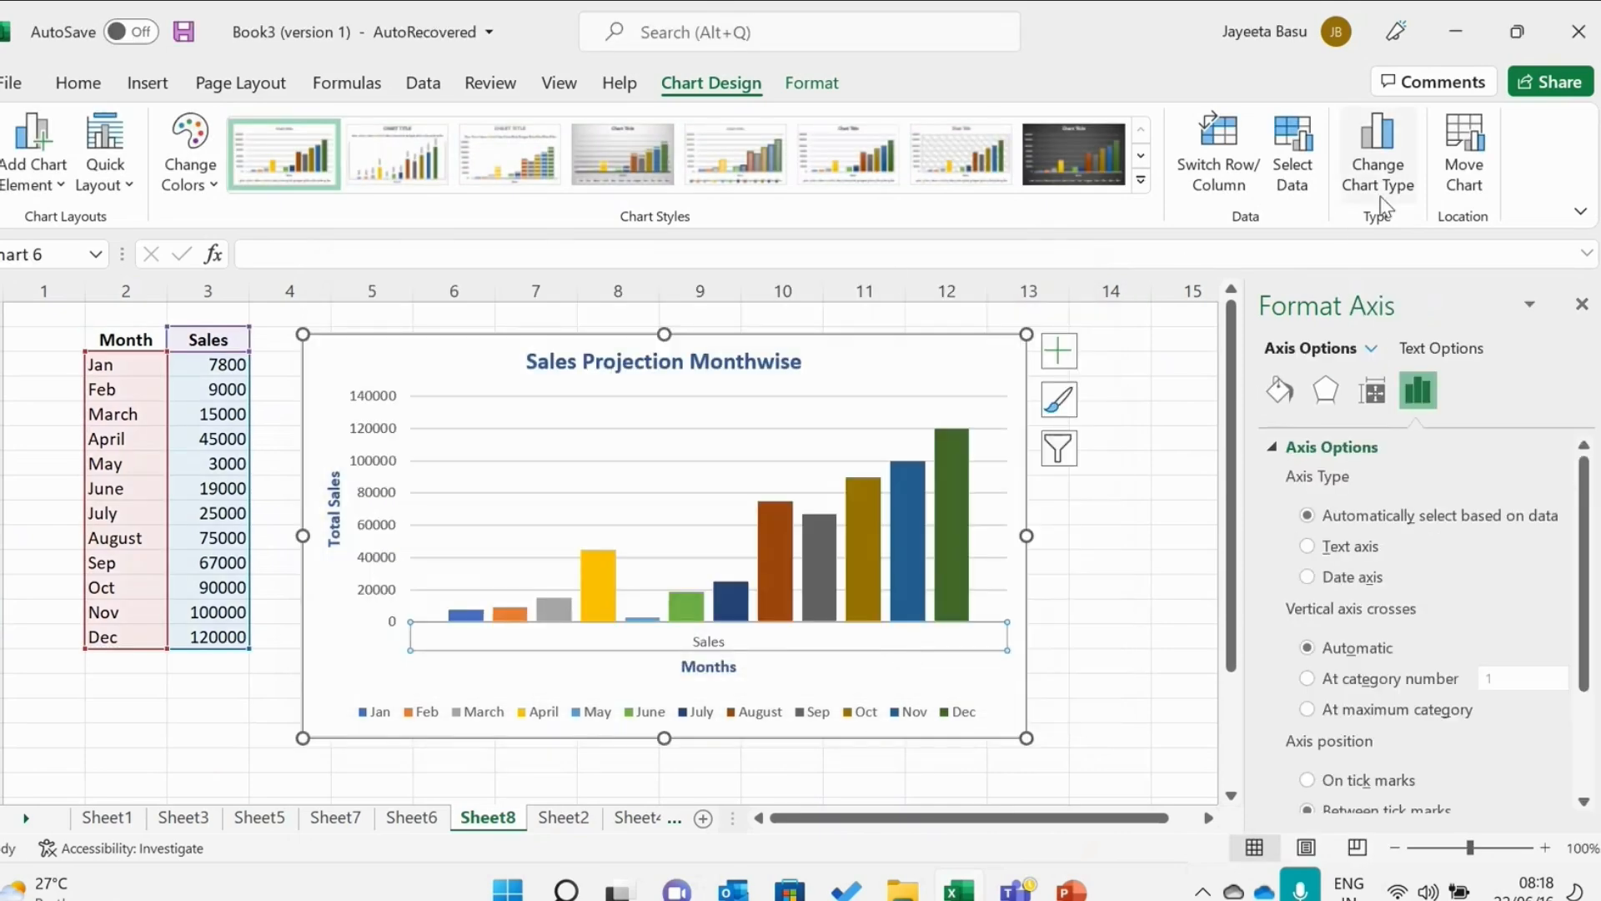
- Examine the available chart types, chart elements and quick layouts for the sales chart
left_click(1378, 197)
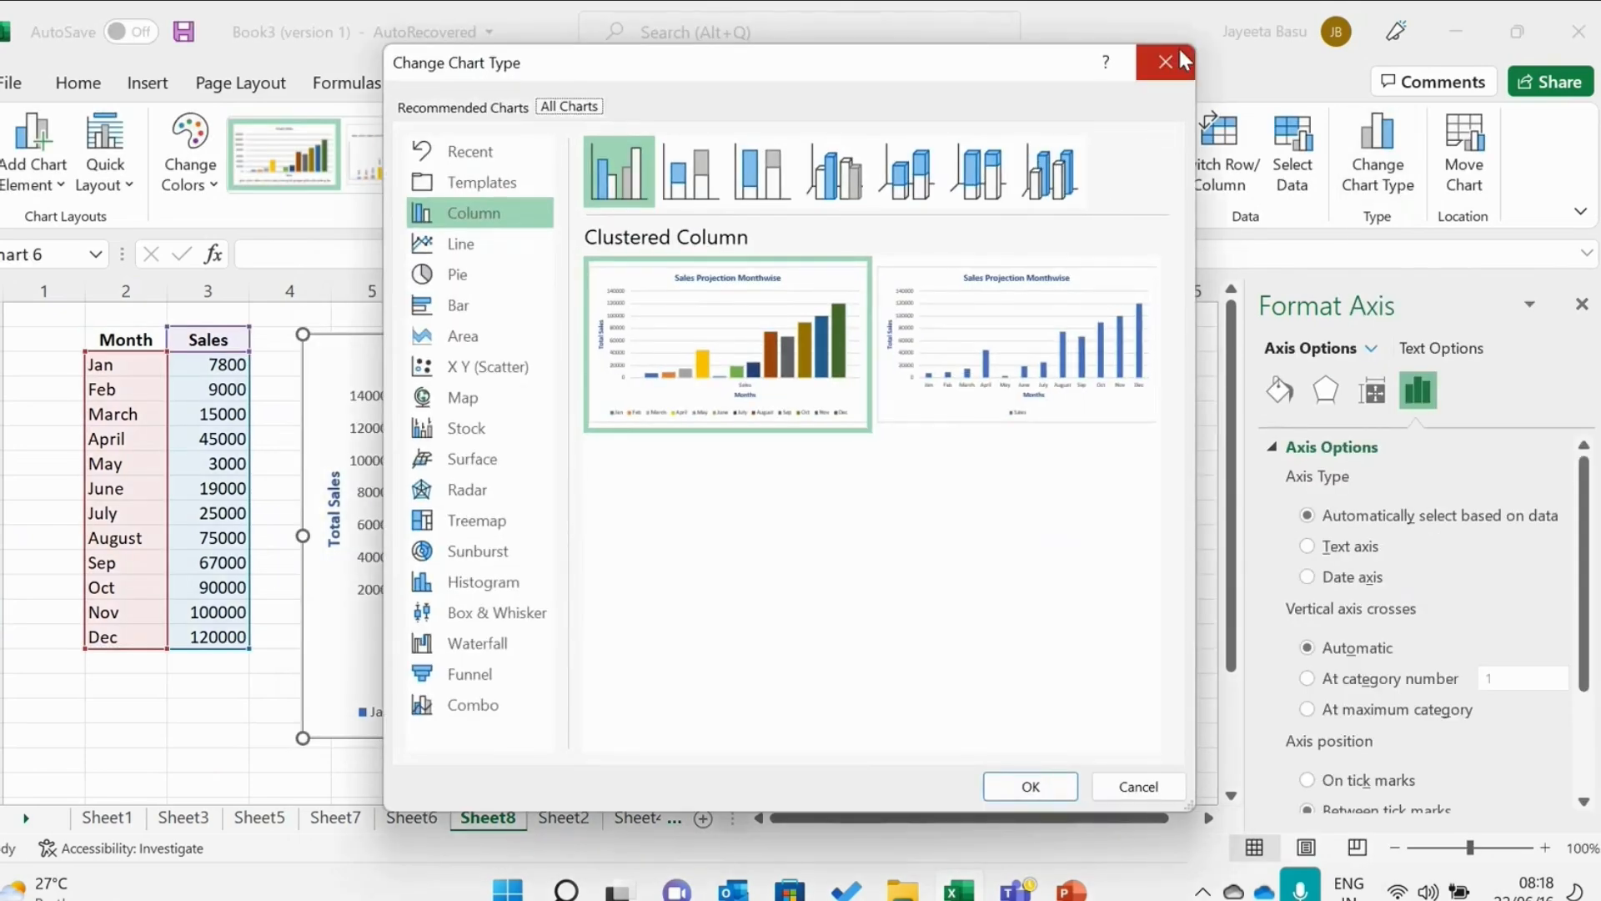
left_click(1166, 61)
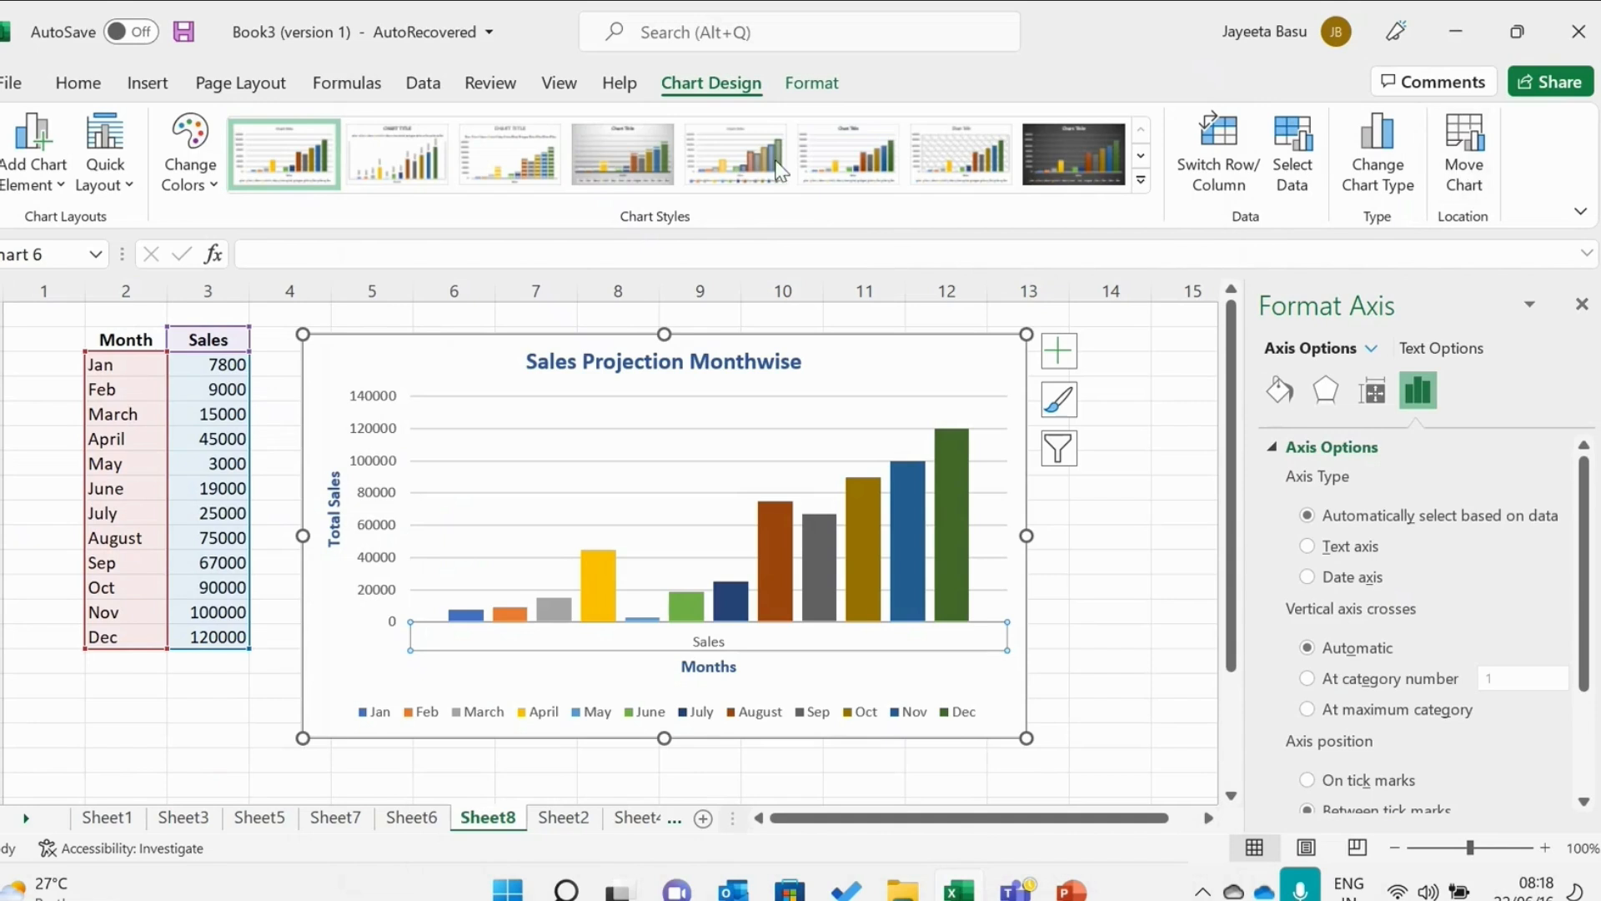
left_click(71, 158)
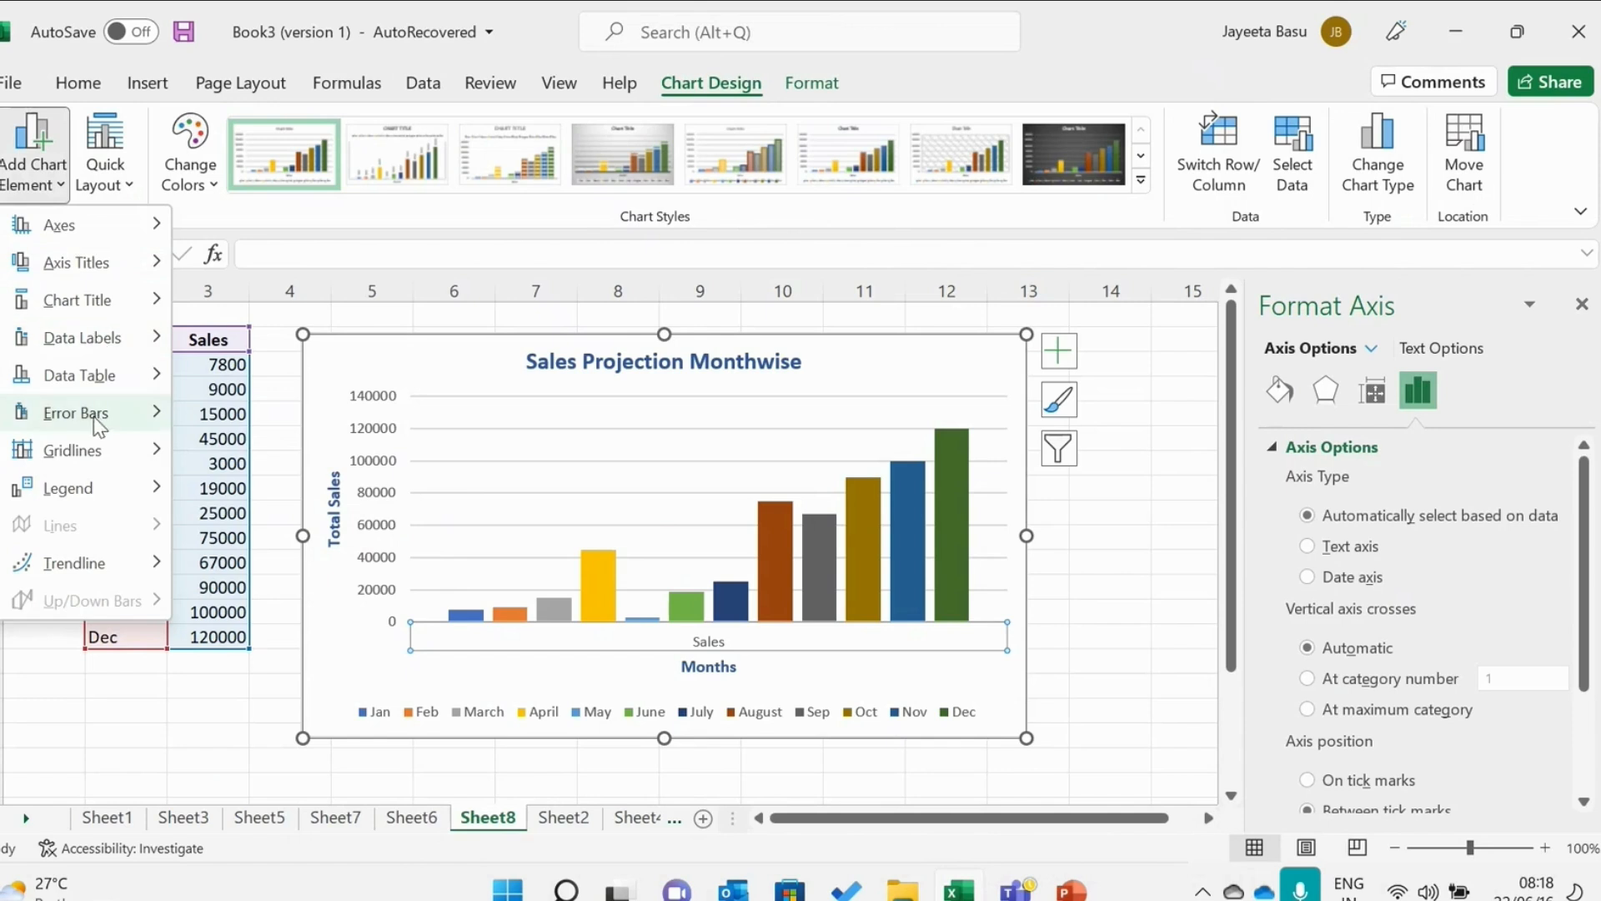
mouse_move(74, 415)
left_click(128, 193)
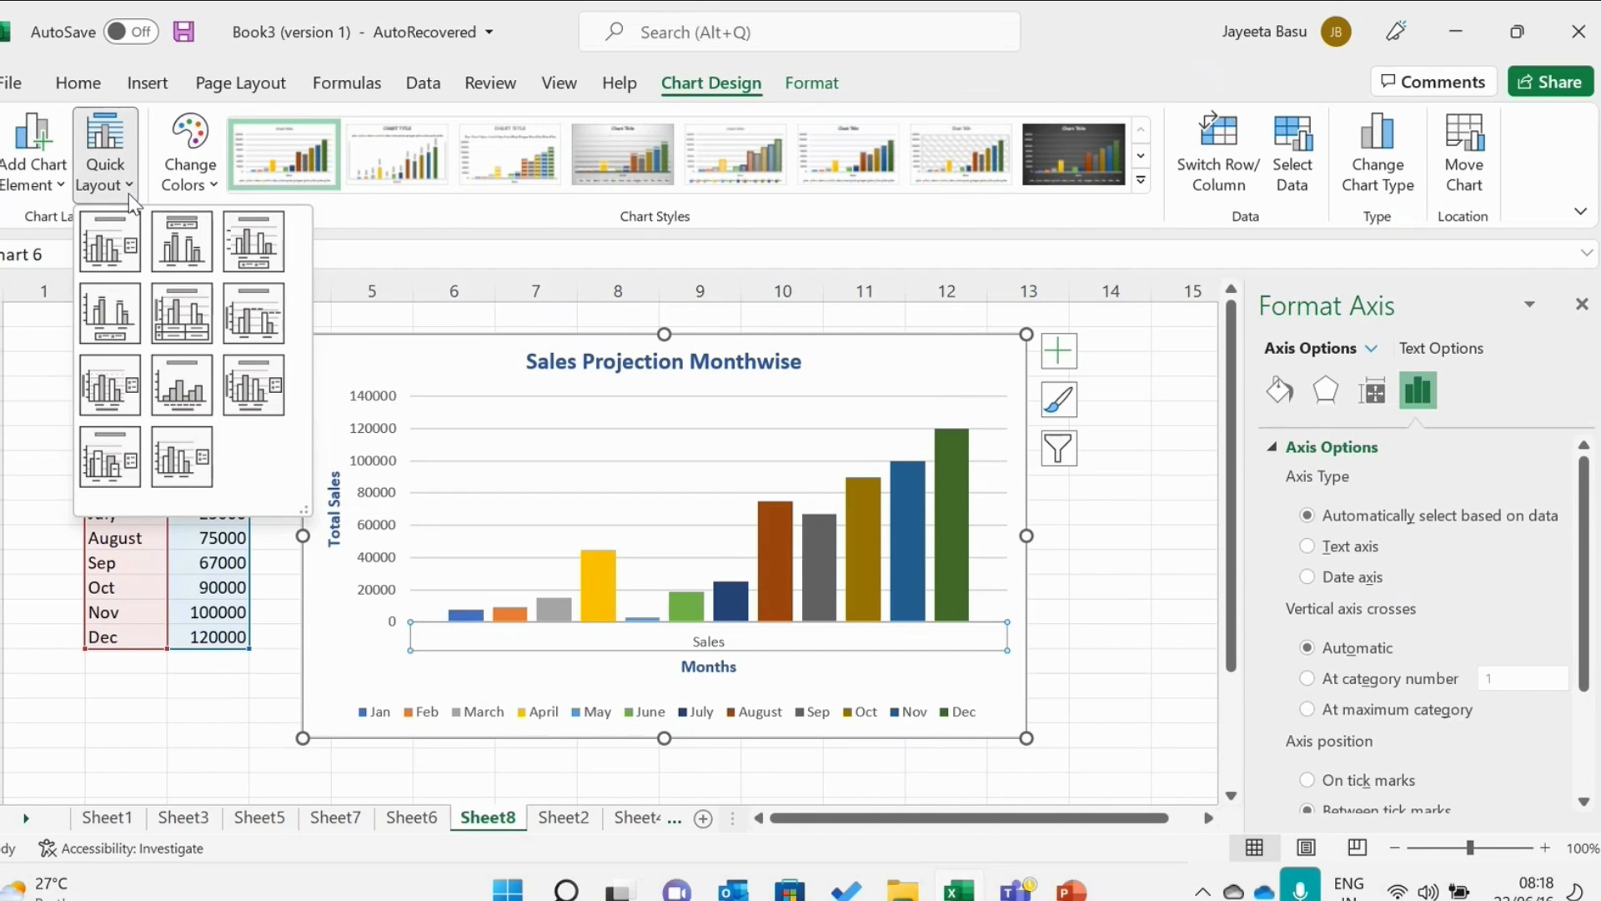
left_click(401, 370)
- Examine the folder, file name and file type options for saving the whole chart as a template, without saving it
right_click(402, 370)
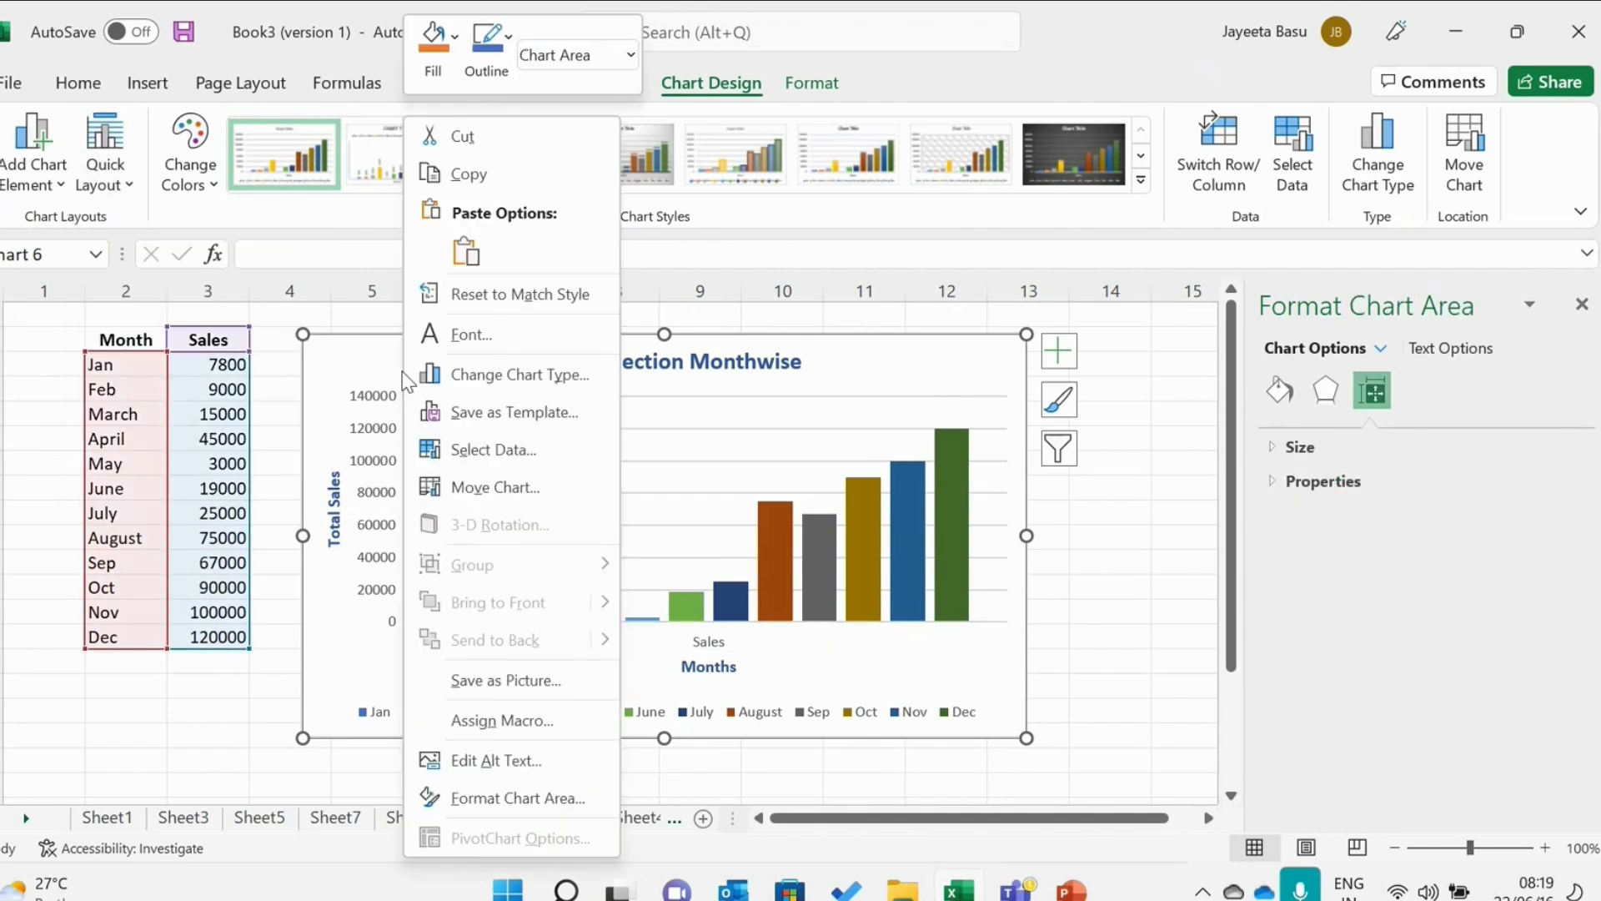
left_click(355, 364)
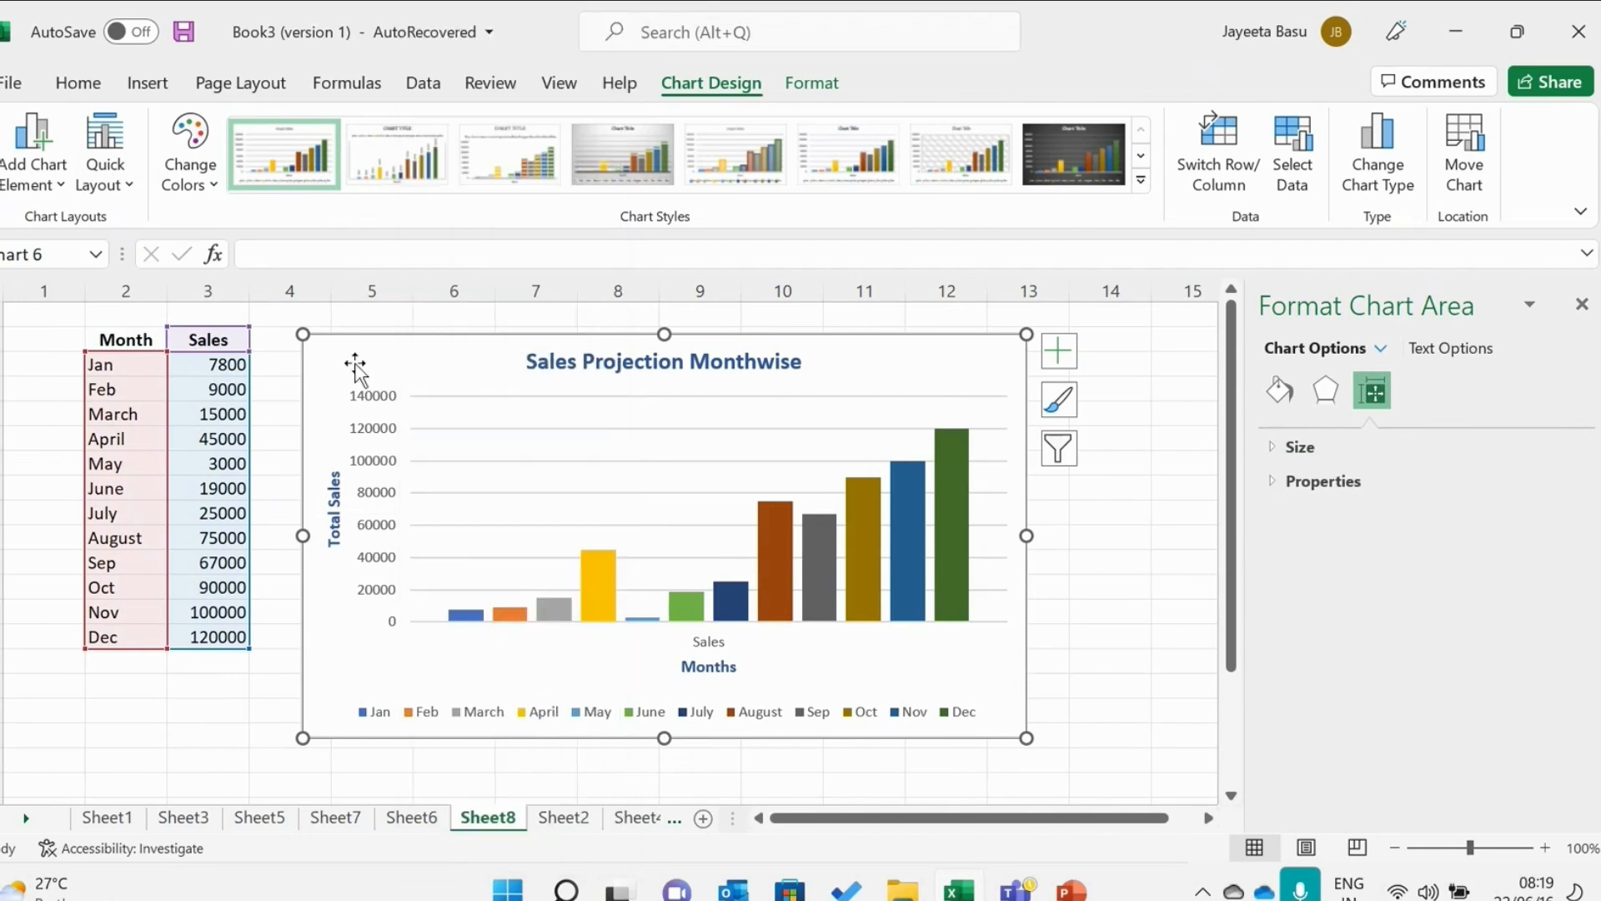
right_click(355, 365)
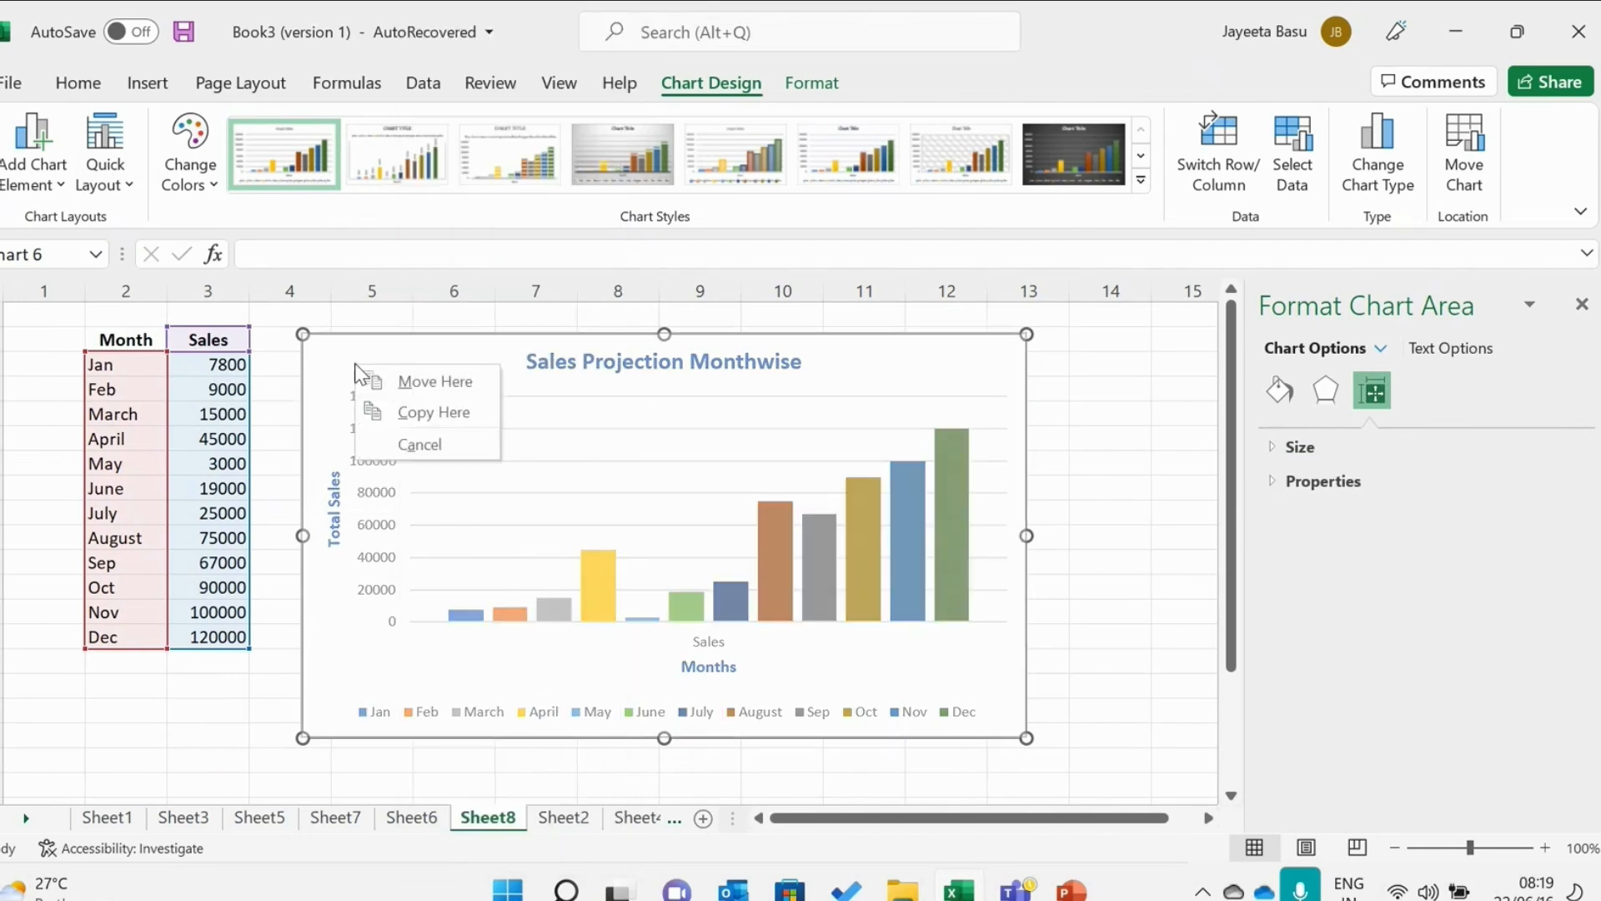
key("Escape")
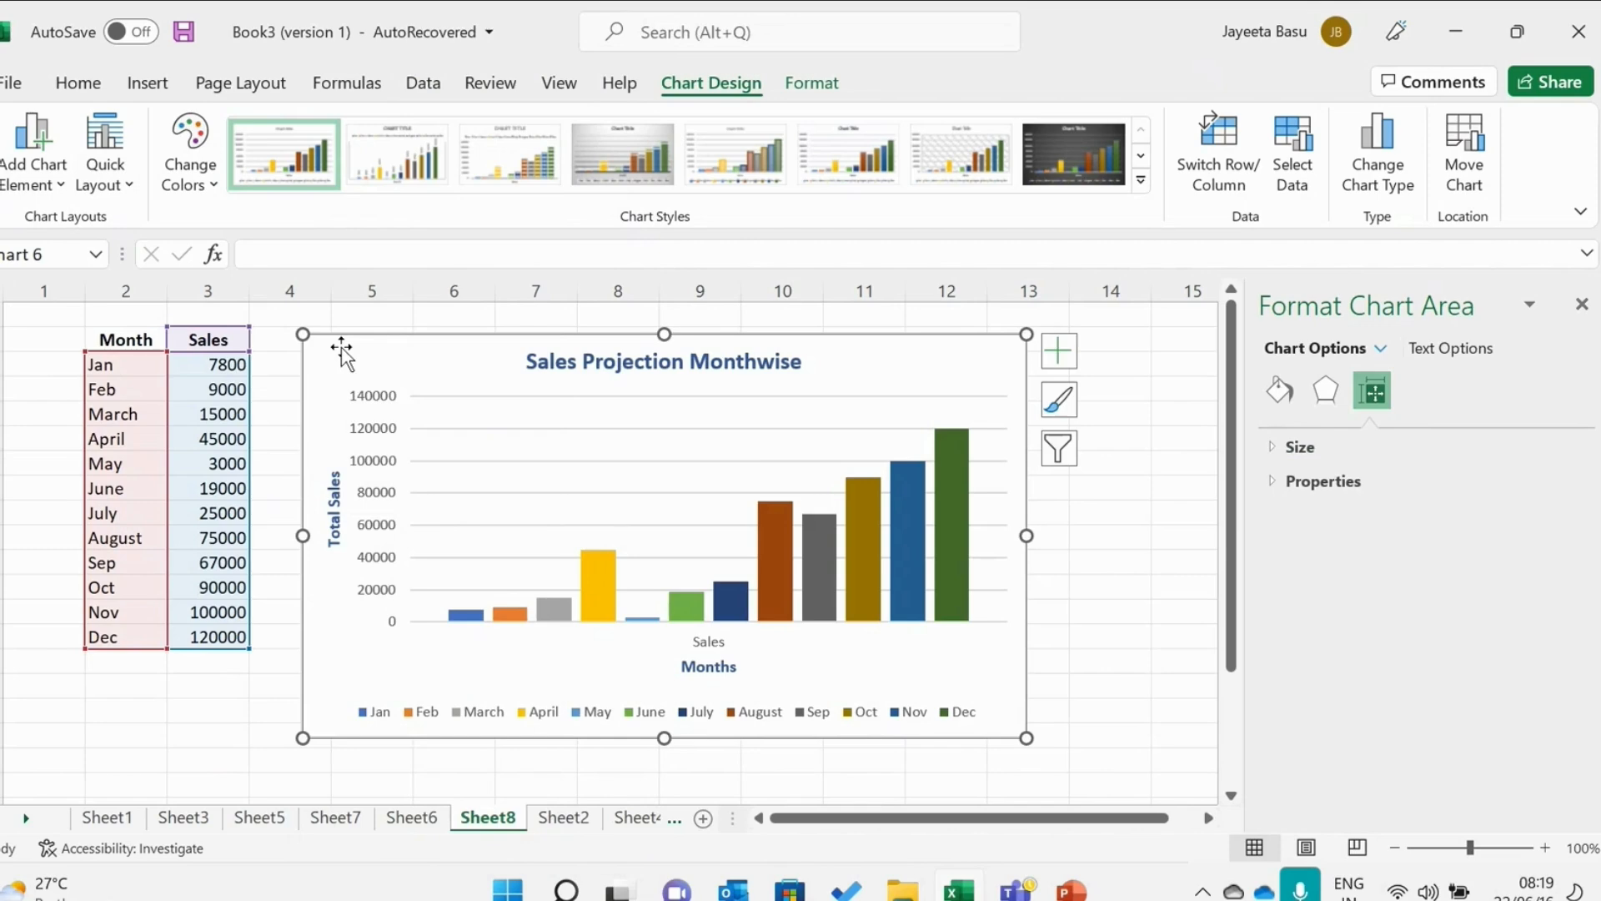
right_click(342, 347)
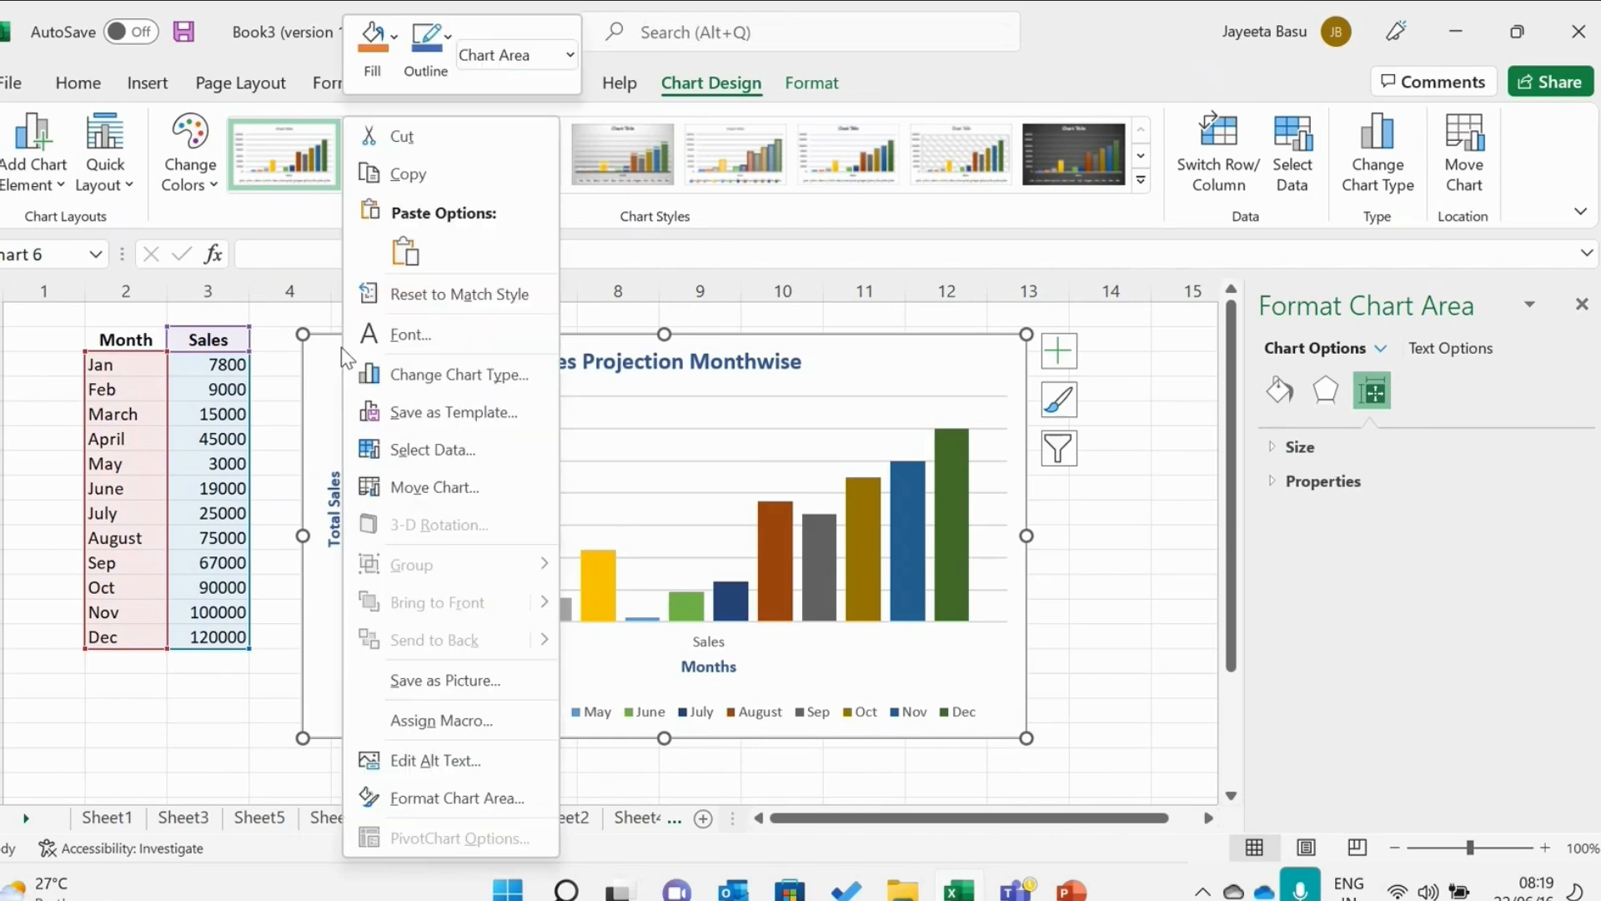
left_click(399, 412)
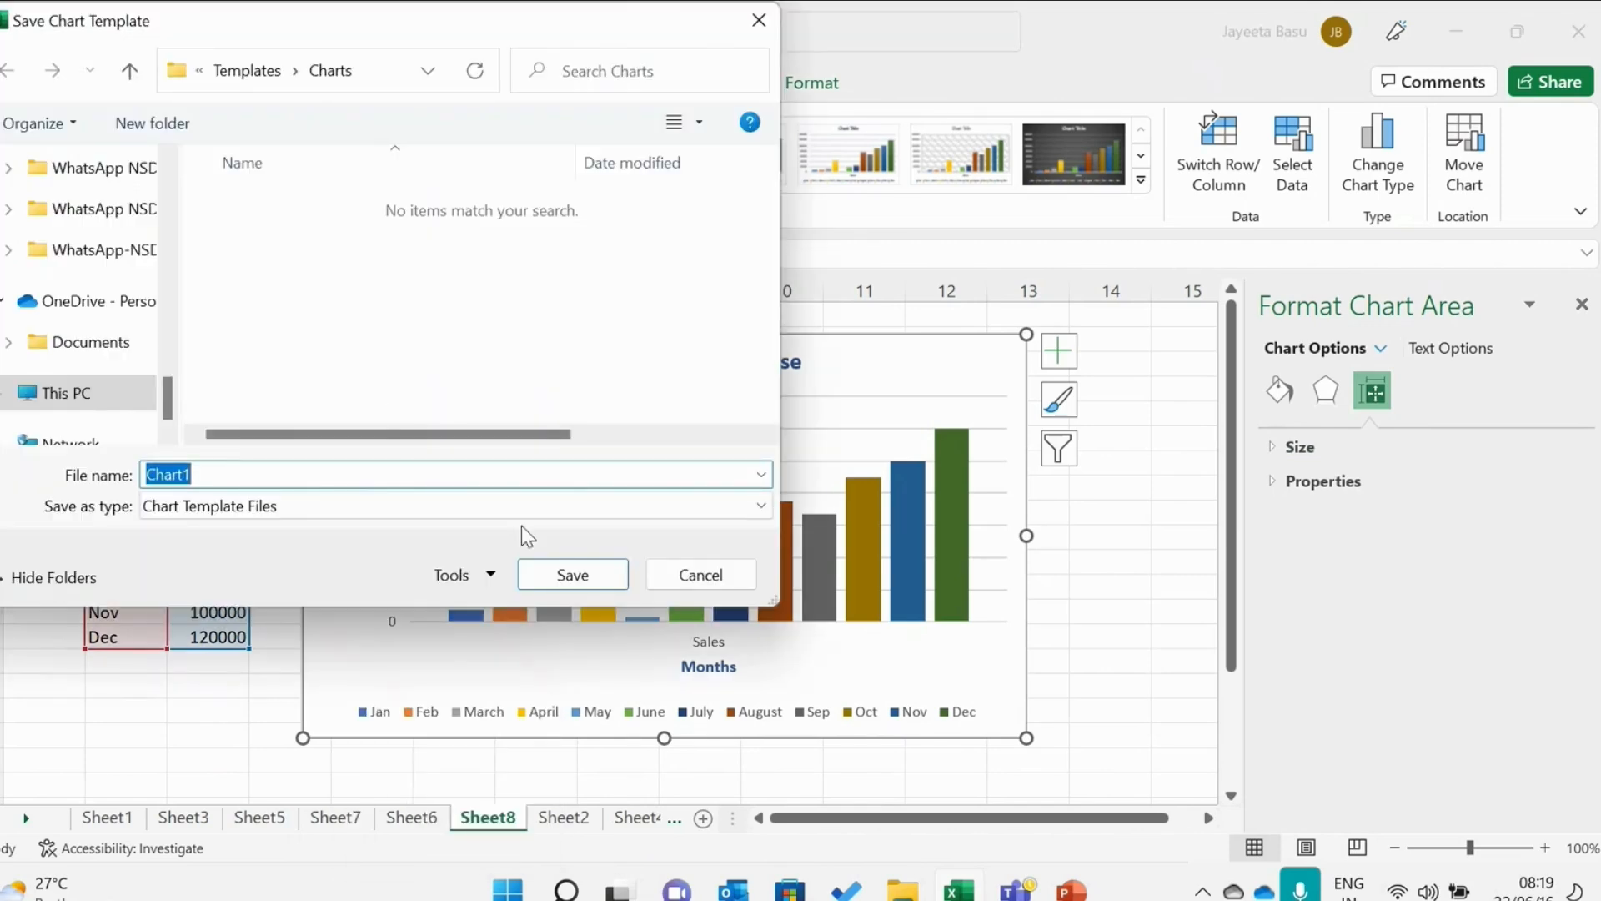
left_click(682, 575)
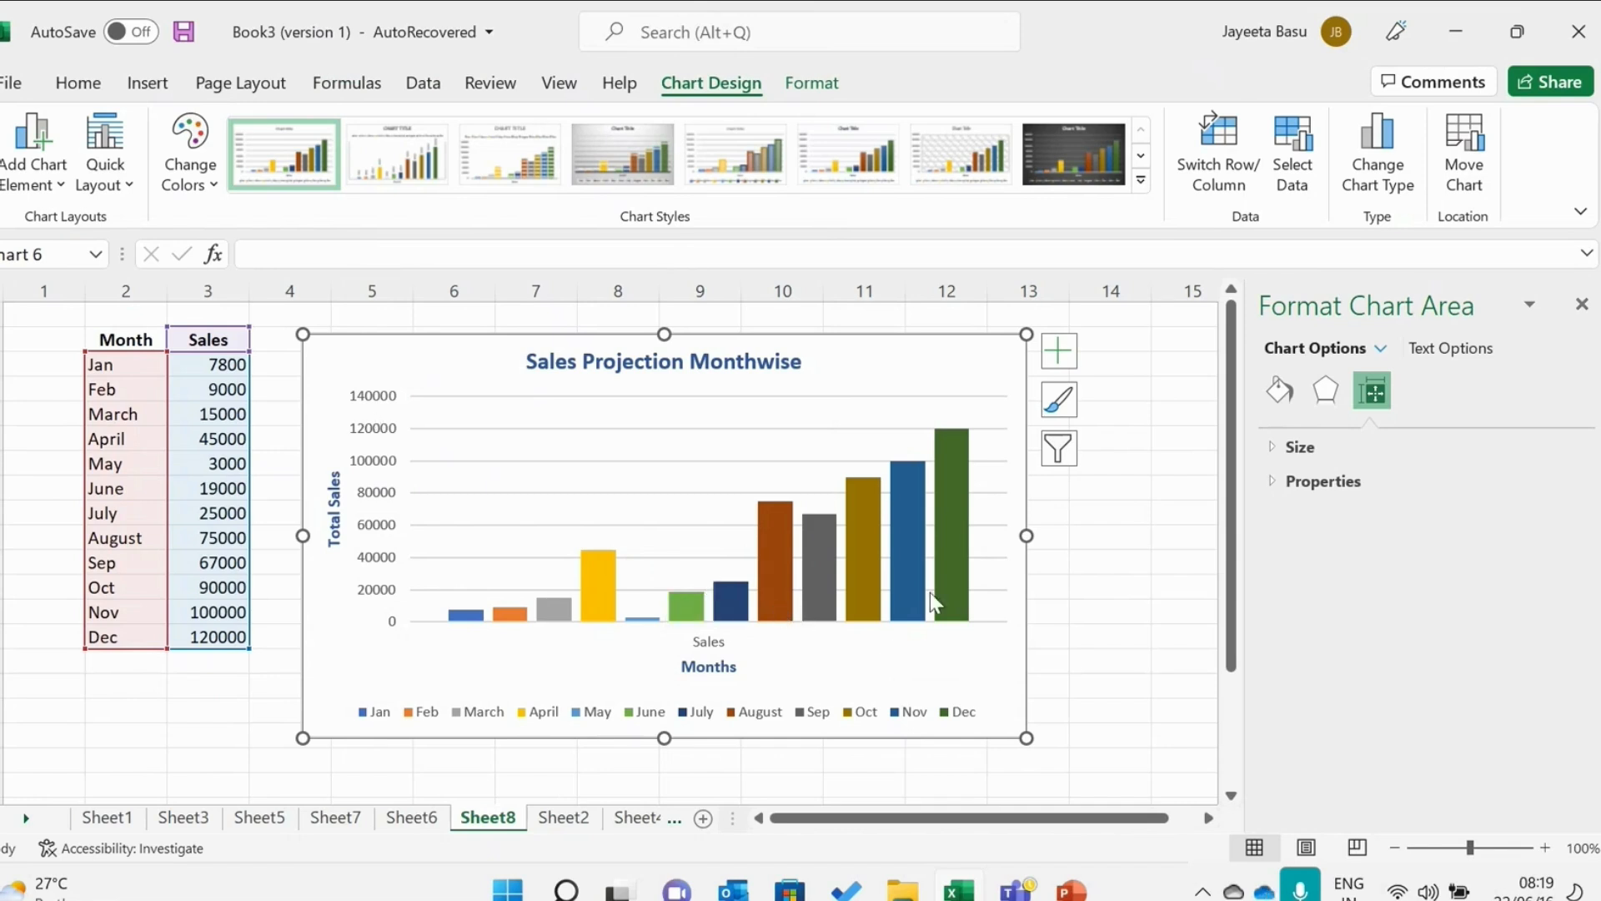
- Switch to the PowerPoint presentation with the slide on creating and applying custom chart templates
left_click(1072, 885)
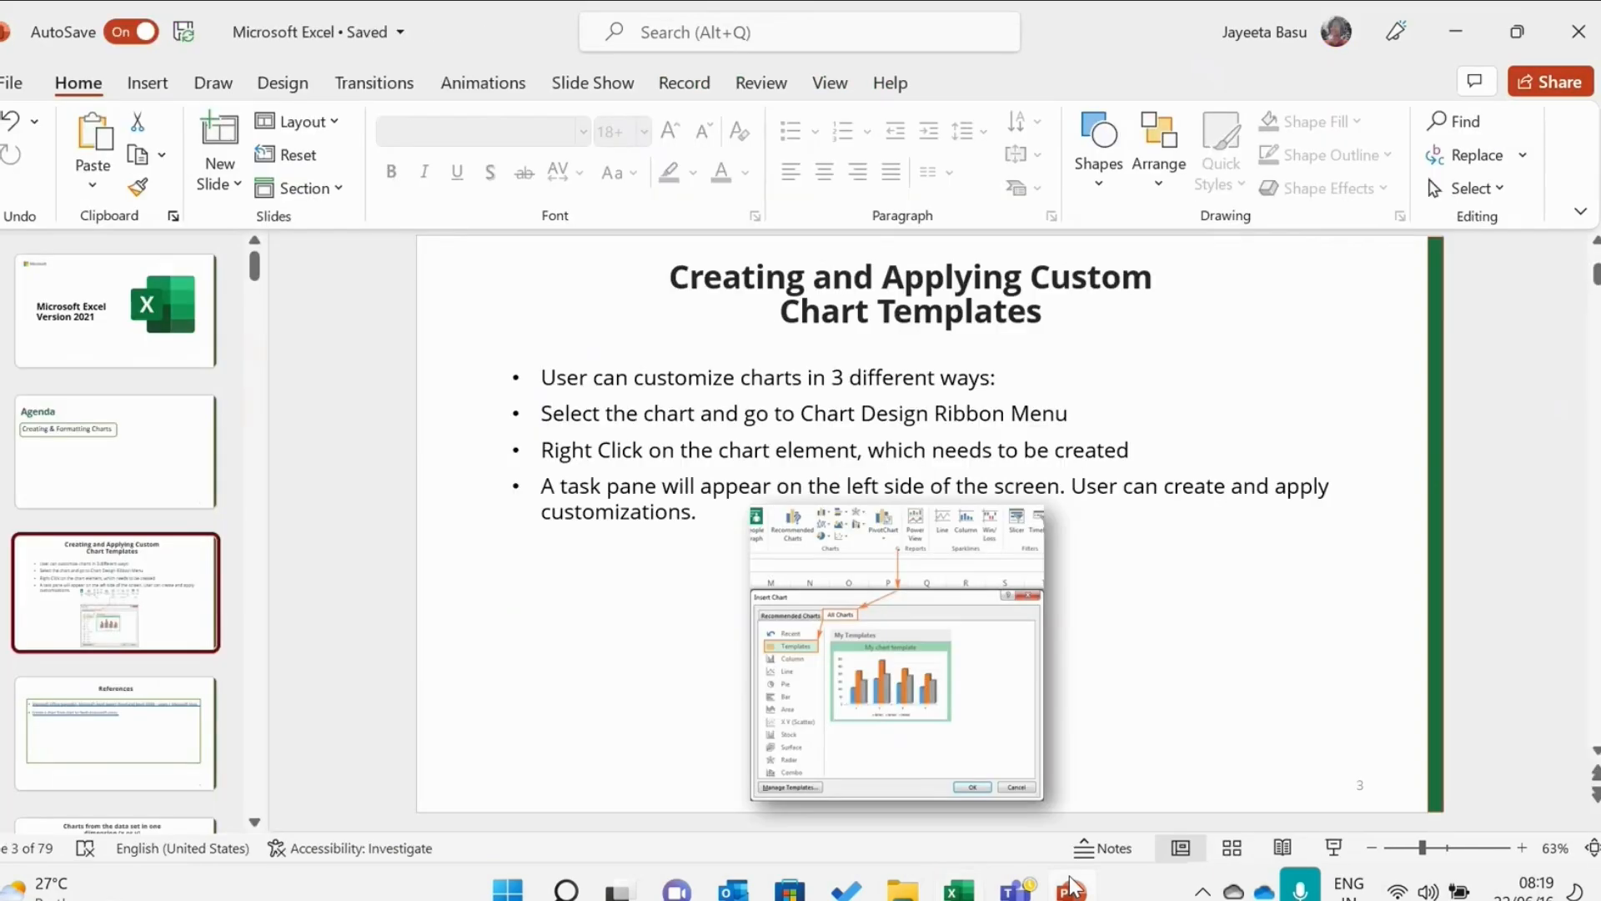